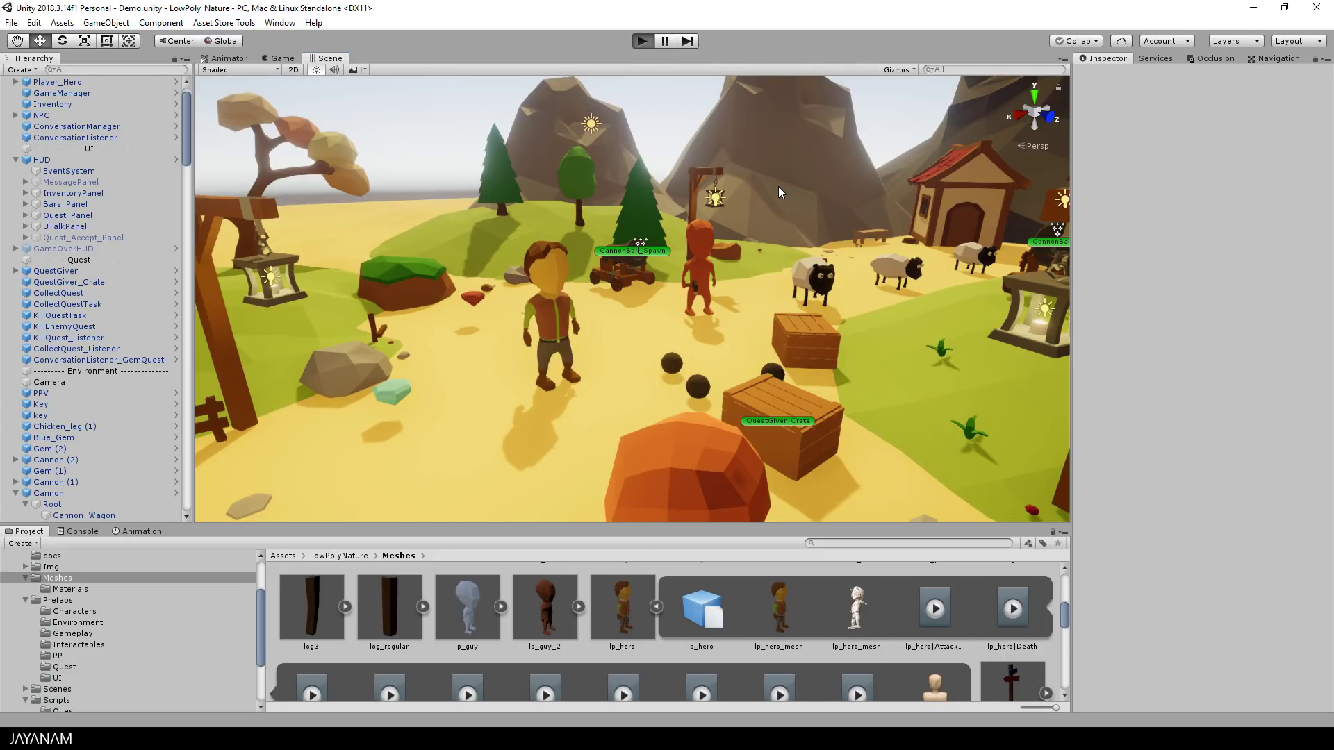
# Step: Run the LowPoly_Nature game in Play mode and walk the hero around the camp to test the movement
pyautogui.hotkey('ctrl', 'p')
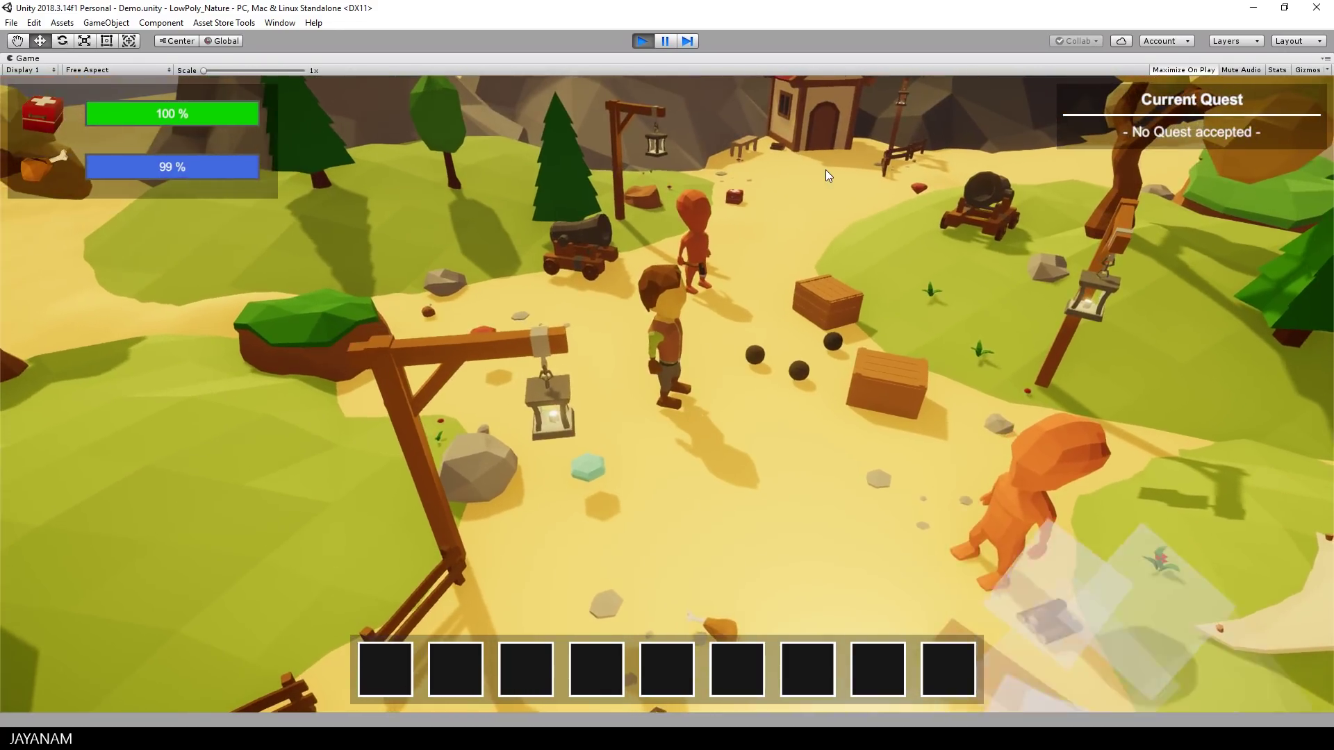
pyautogui.press('d')
pyautogui.press('s')
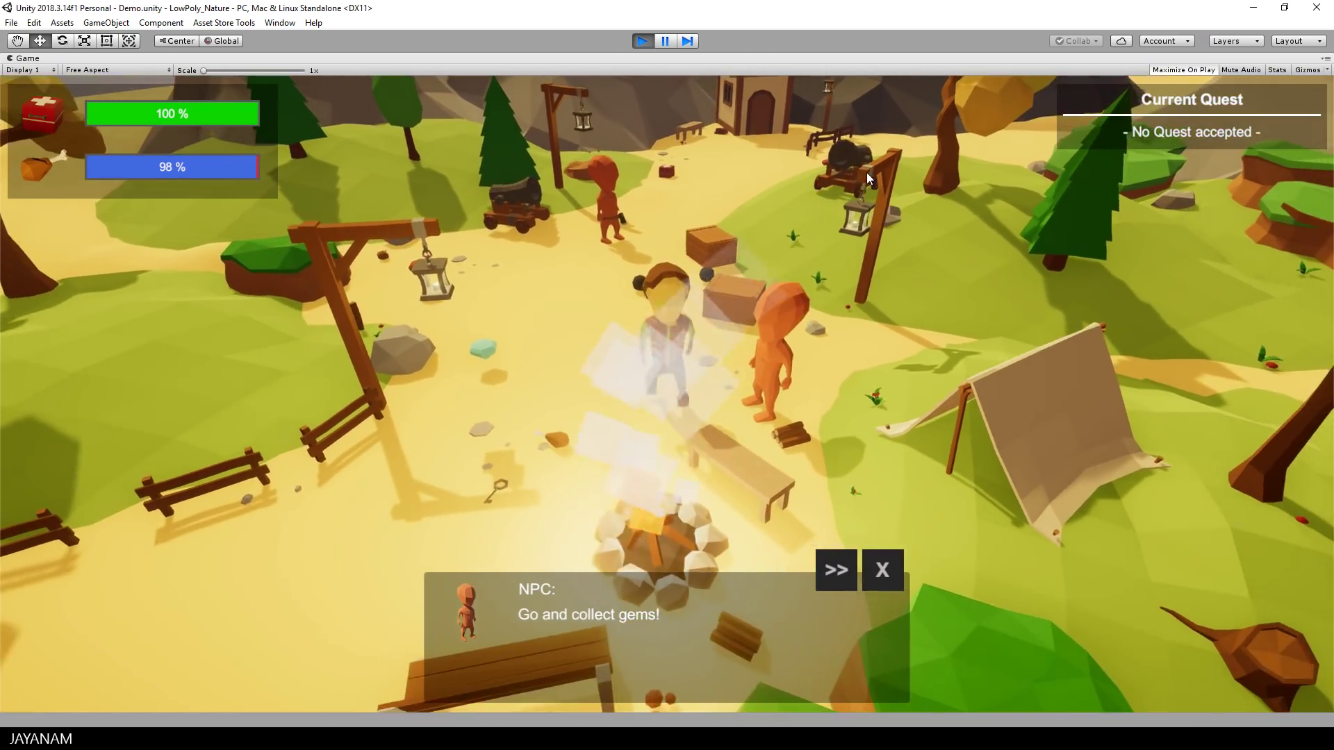
pyautogui.press('a')
pyautogui.press('s')
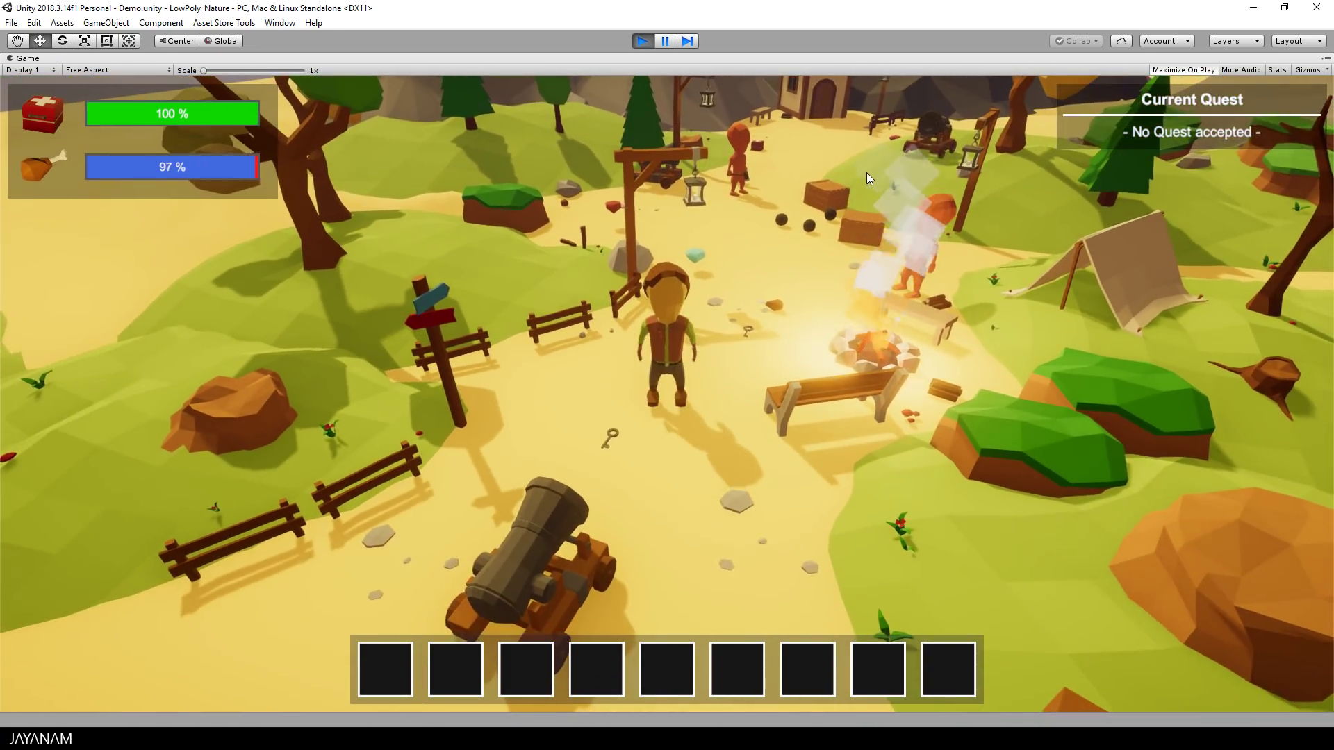
pyautogui.press('a')
pyautogui.press('w')
pyautogui.press('space')
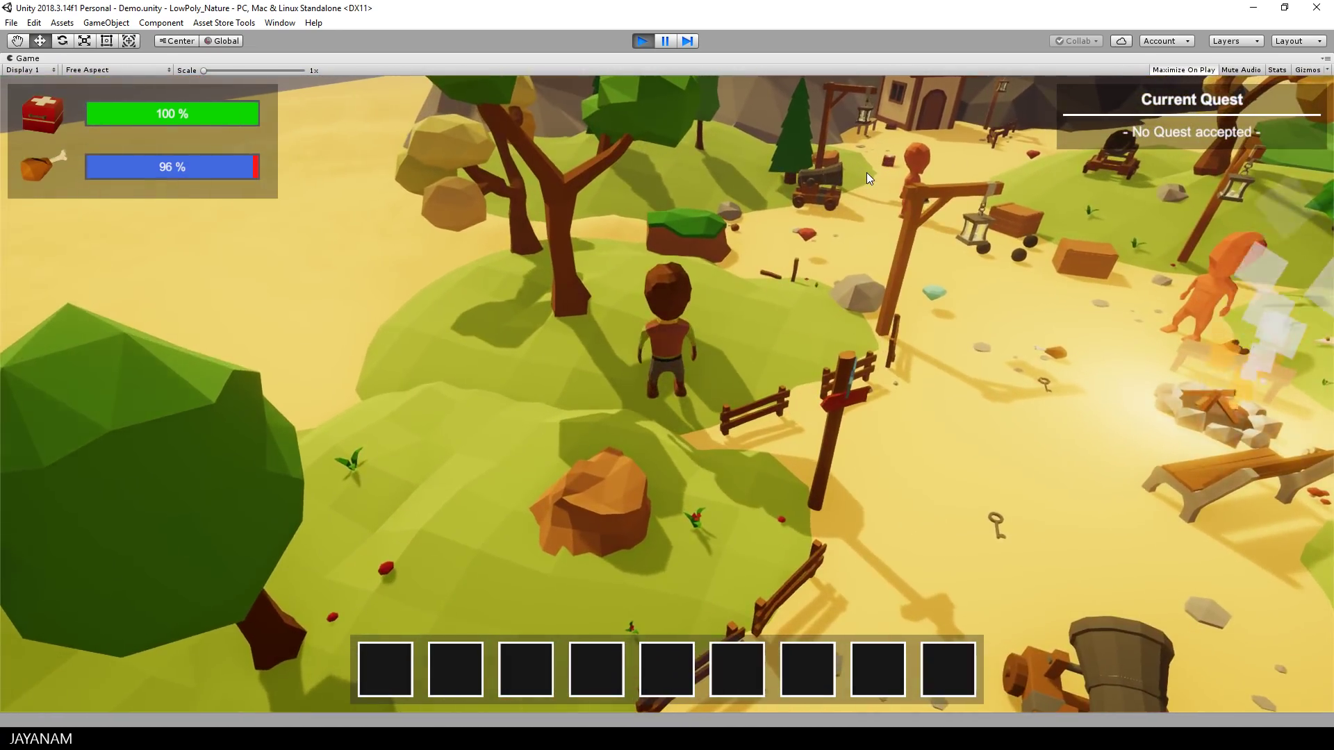
pyautogui.press('d')
pyautogui.press('w')
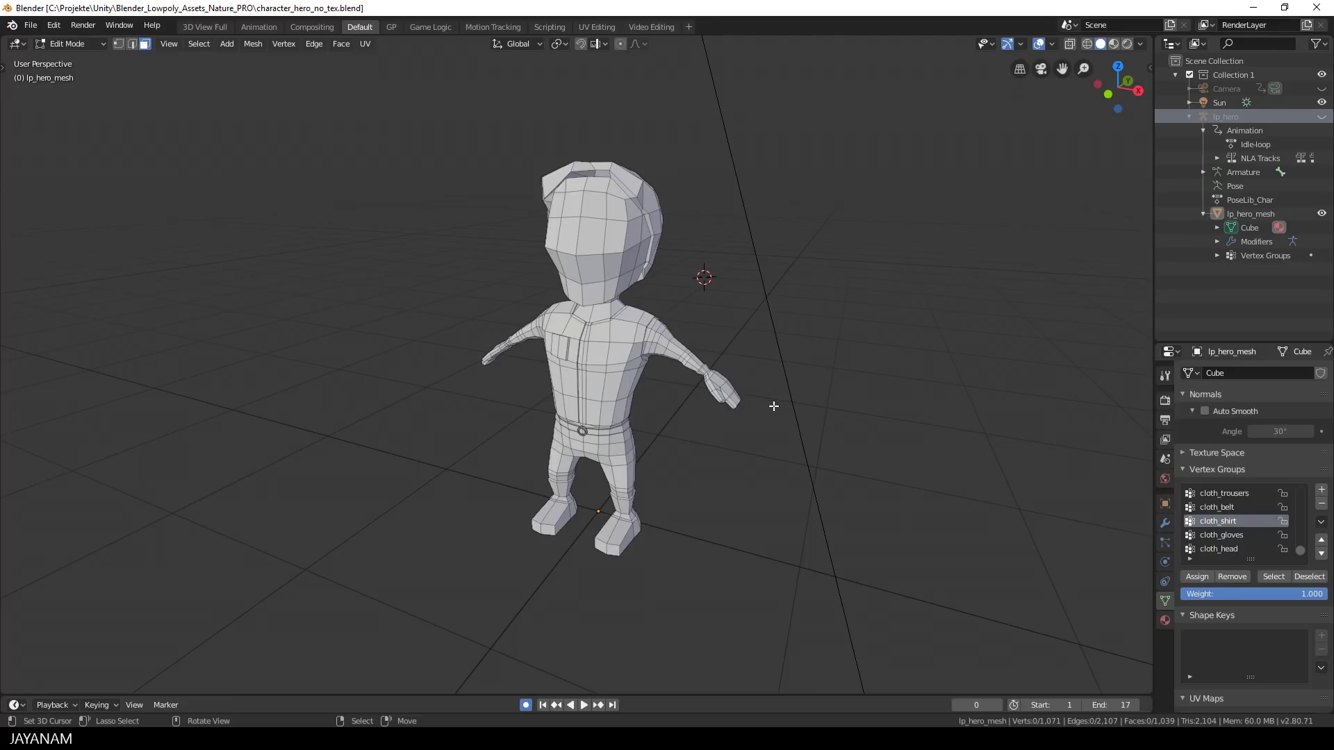
# Step: Switch to Blender and preview the faces of the hero mesh's cloth_belt and cloth_shirt vertex groups, deselecting each group again
pyautogui.click(1221, 507)
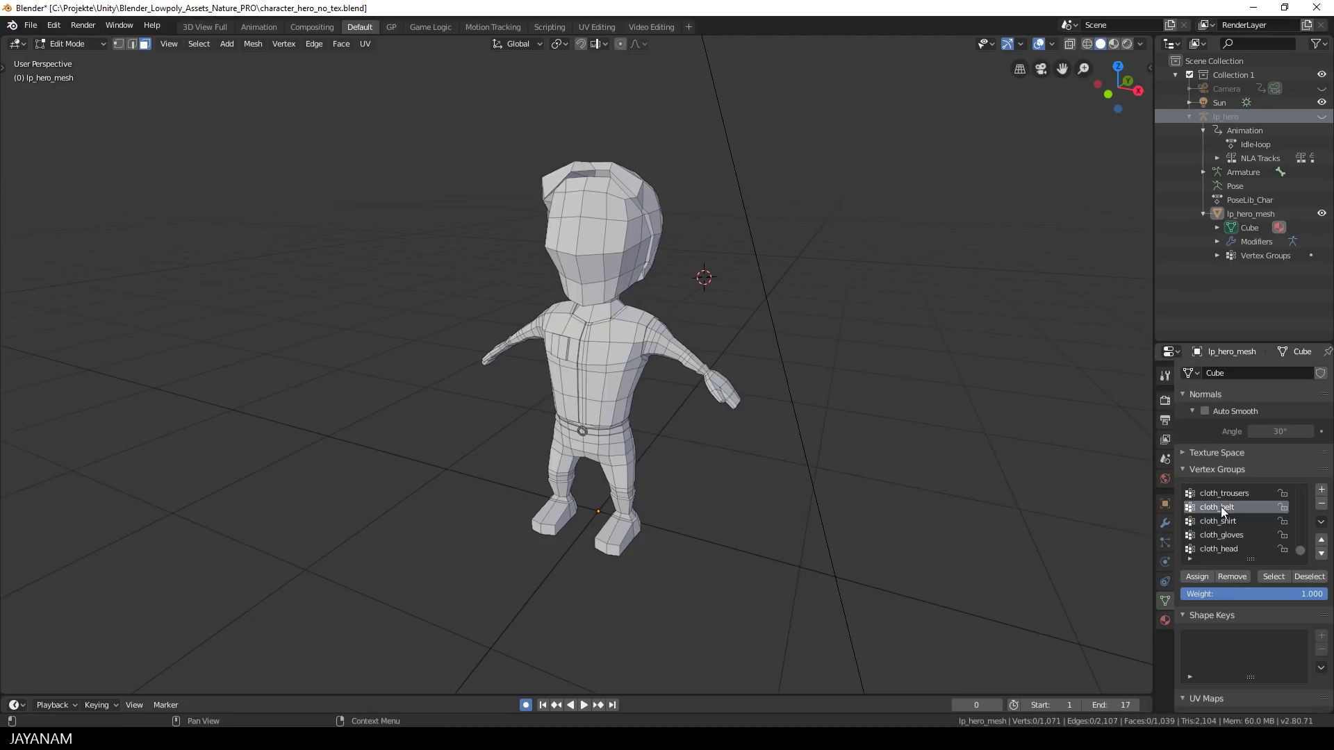
pyautogui.click(1277, 577)
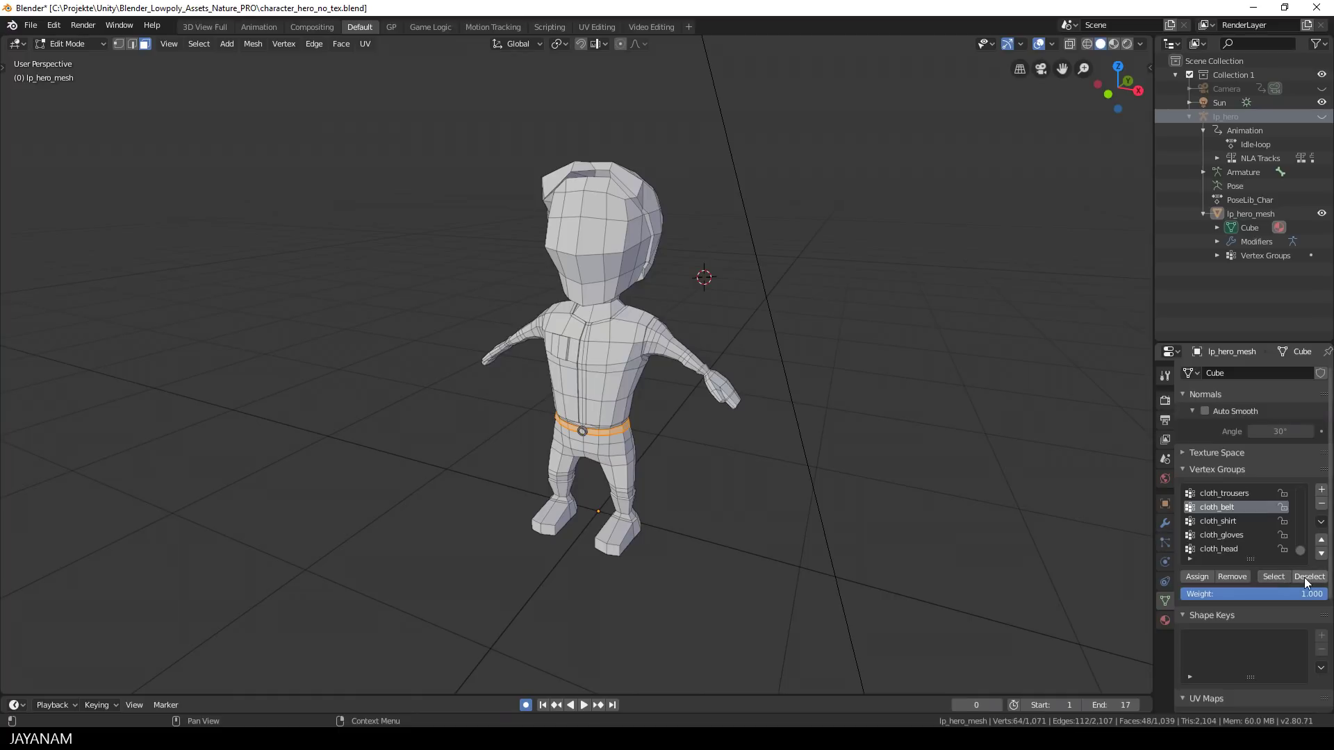
pyautogui.click(1306, 578)
pyautogui.click(1231, 521)
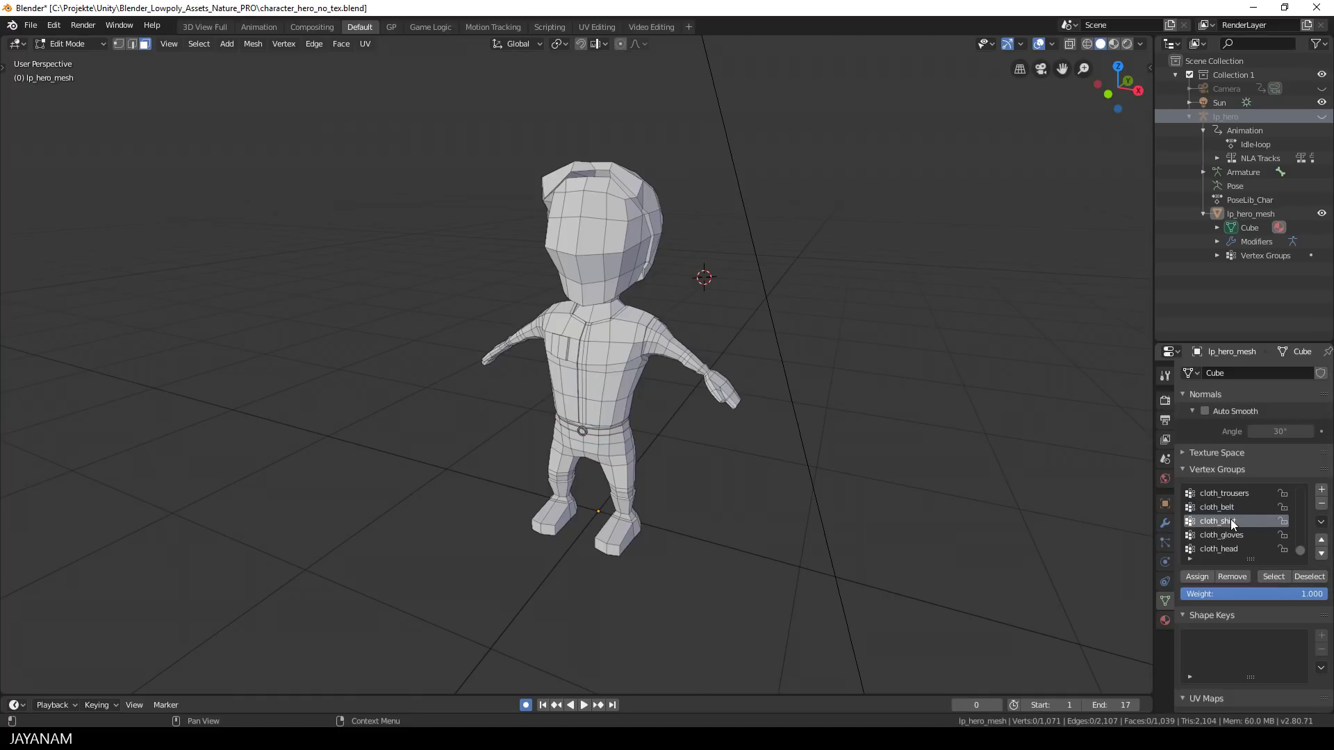
pyautogui.click(1277, 576)
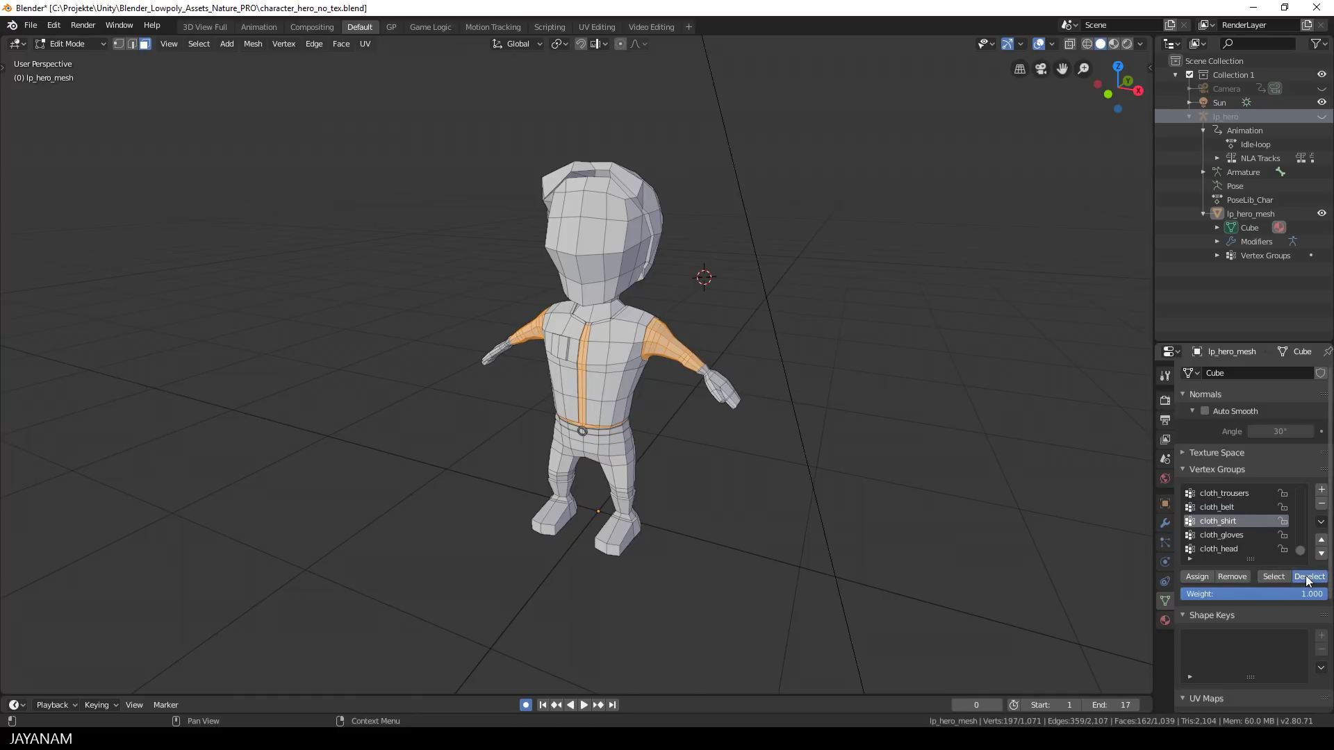
pyautogui.click(1306, 578)
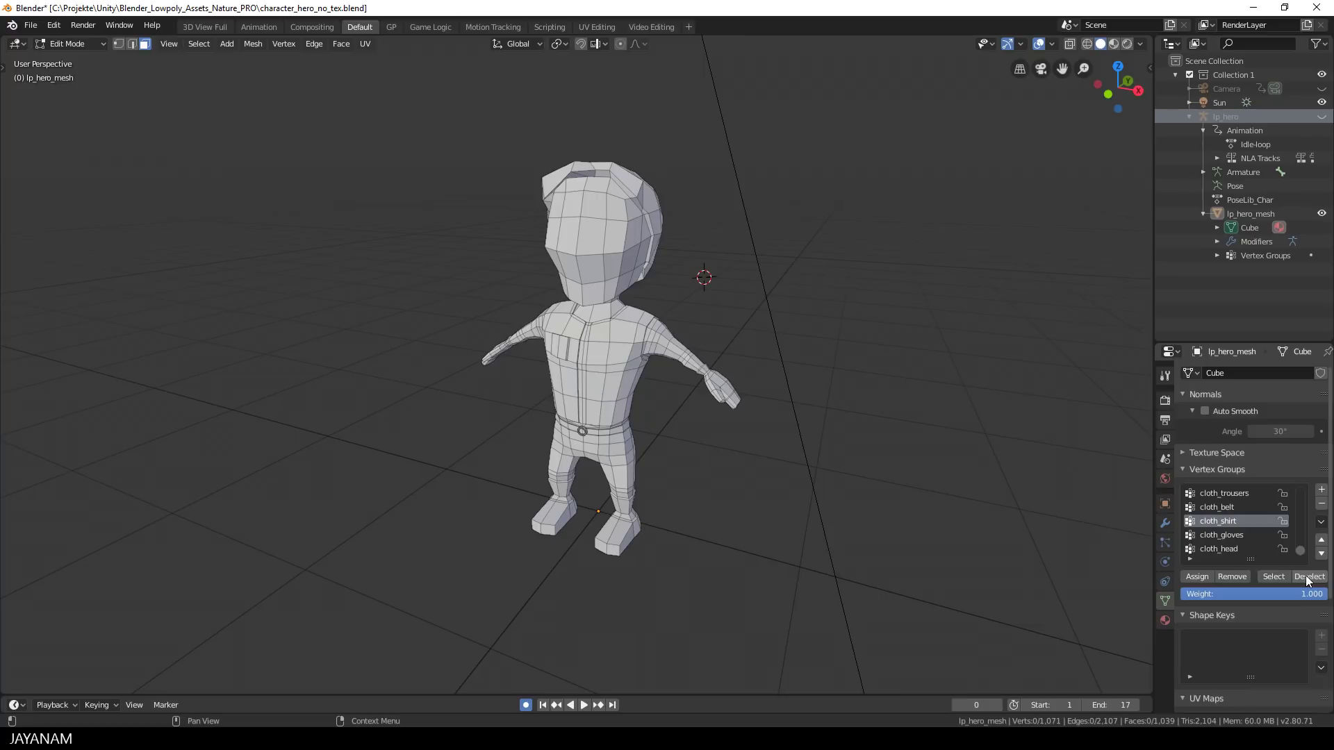
# Step: Preview the faces in the cloth_gloves vertex group and deselect them again
pyautogui.click(1232, 536)
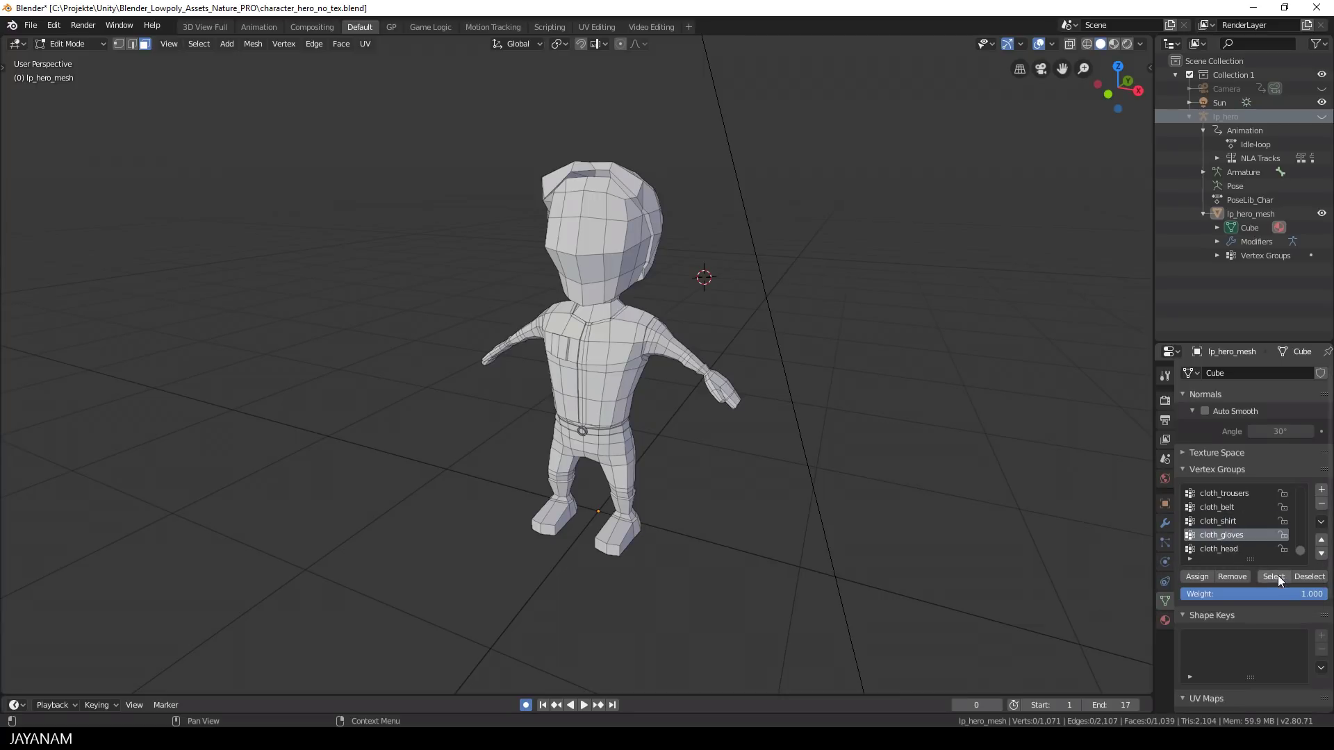
pyautogui.click(1278, 575)
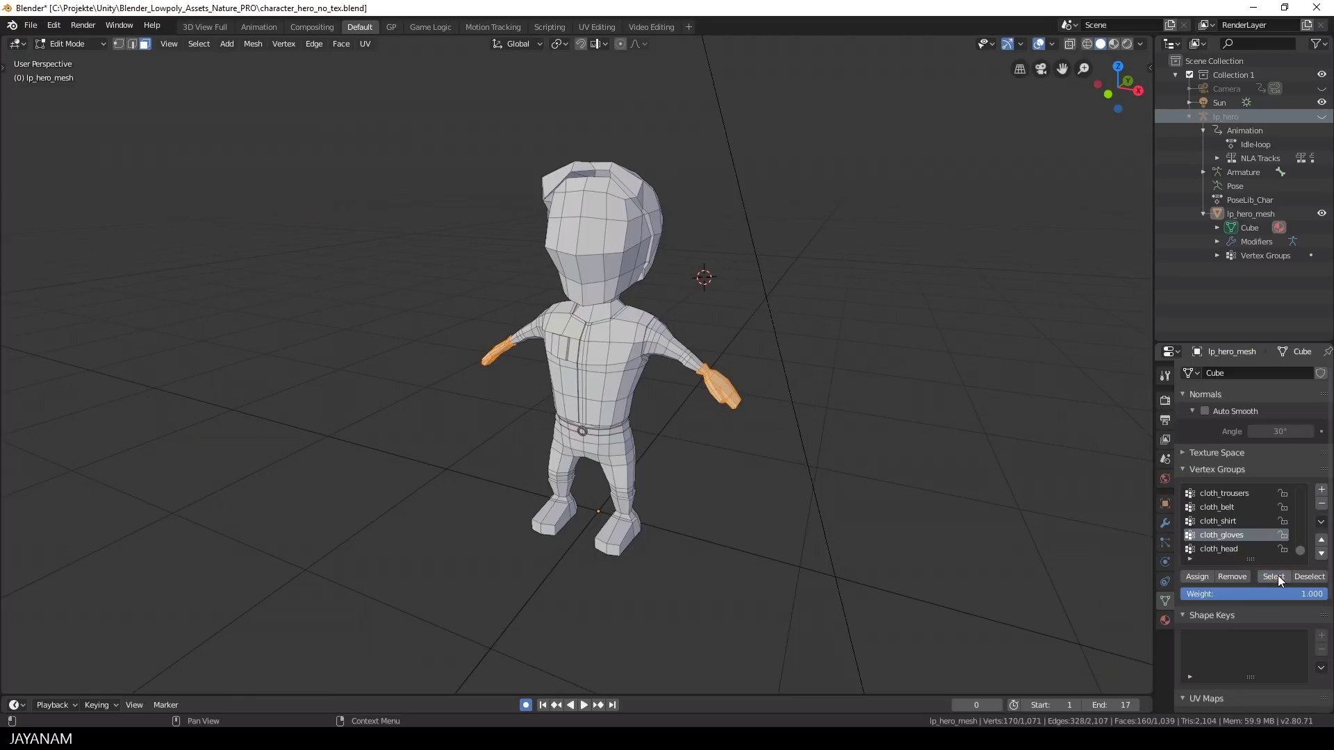
pyautogui.click(1306, 576)
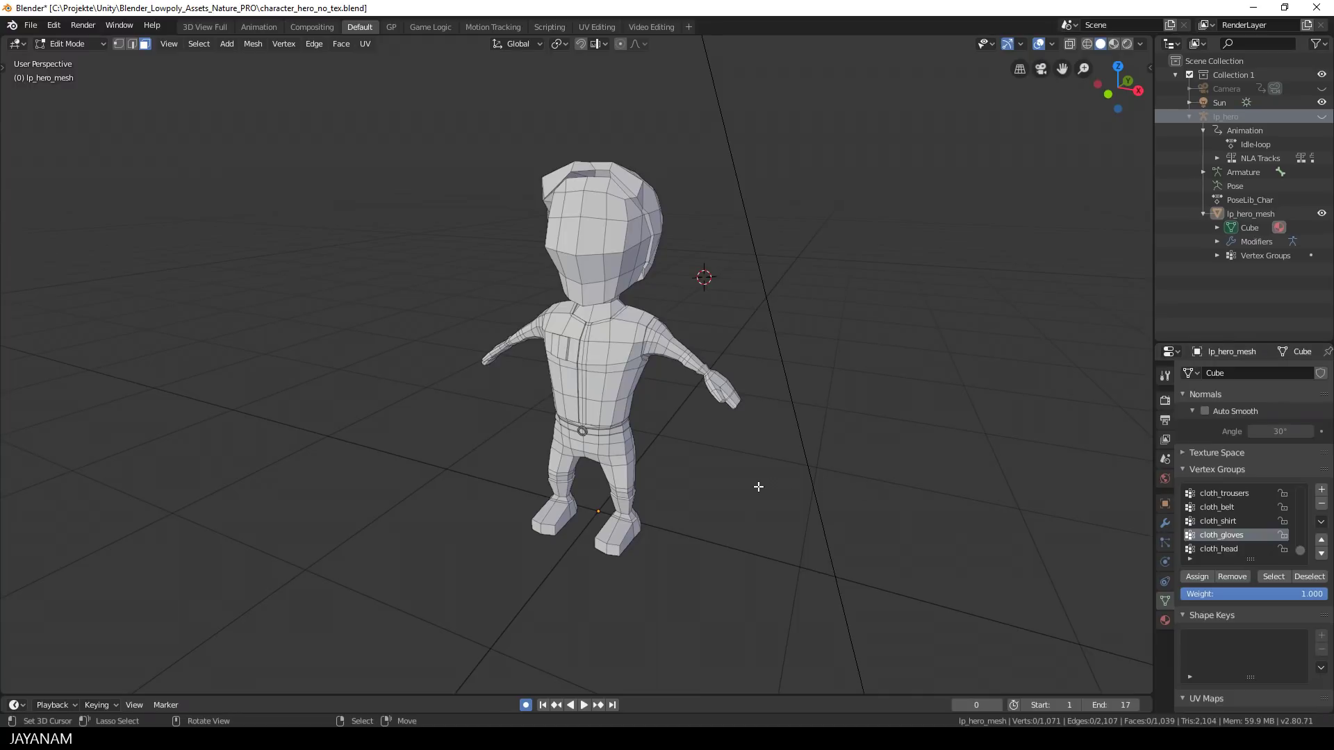
# Step: Examine the faces of the cloth_trousers vertex group in front orthographic view, then clear the selection
pyautogui.click(1237, 493)
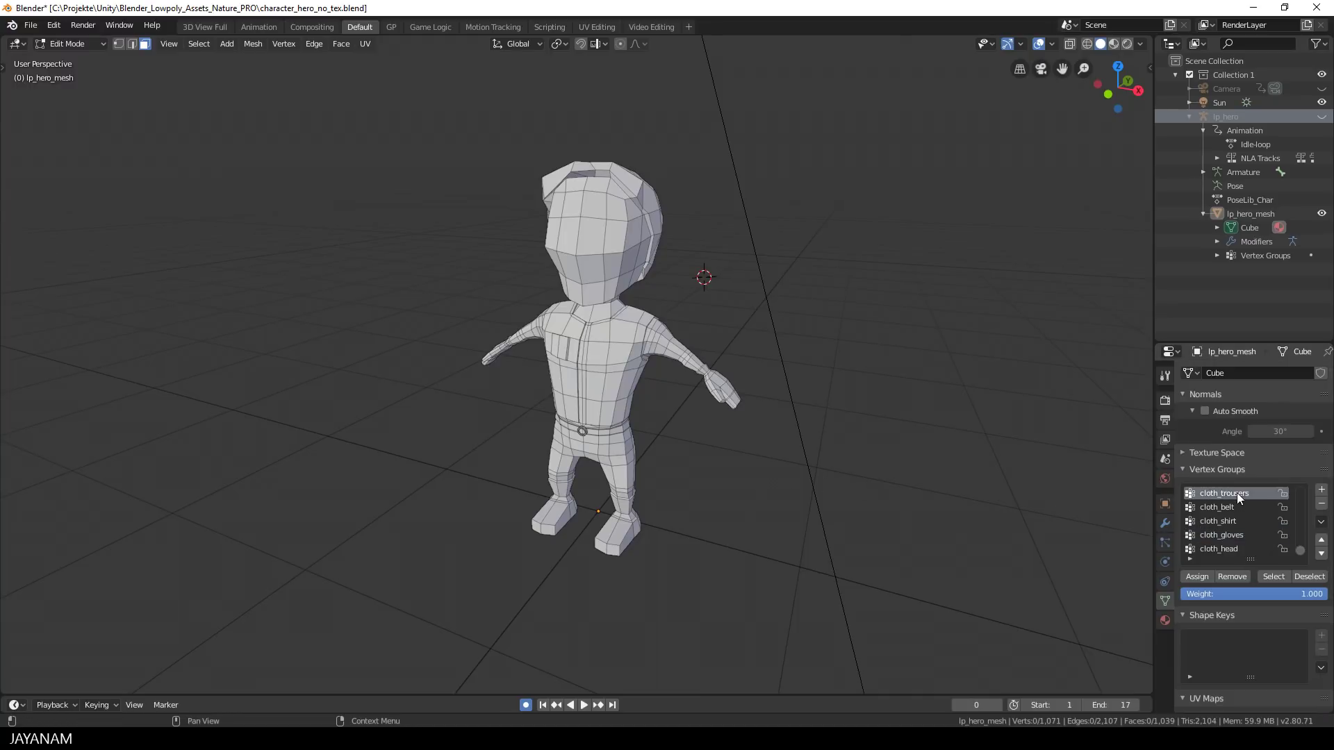
pyautogui.click(1274, 576)
pyautogui.keyDown('alt'); pyautogui.moveTo(864, 483); pyautogui.dragTo(846, 349, button='middle'); pyautogui.keyUp('alt')
pyautogui.press('KP_5')
pyautogui.scroll(3, 908, 436)
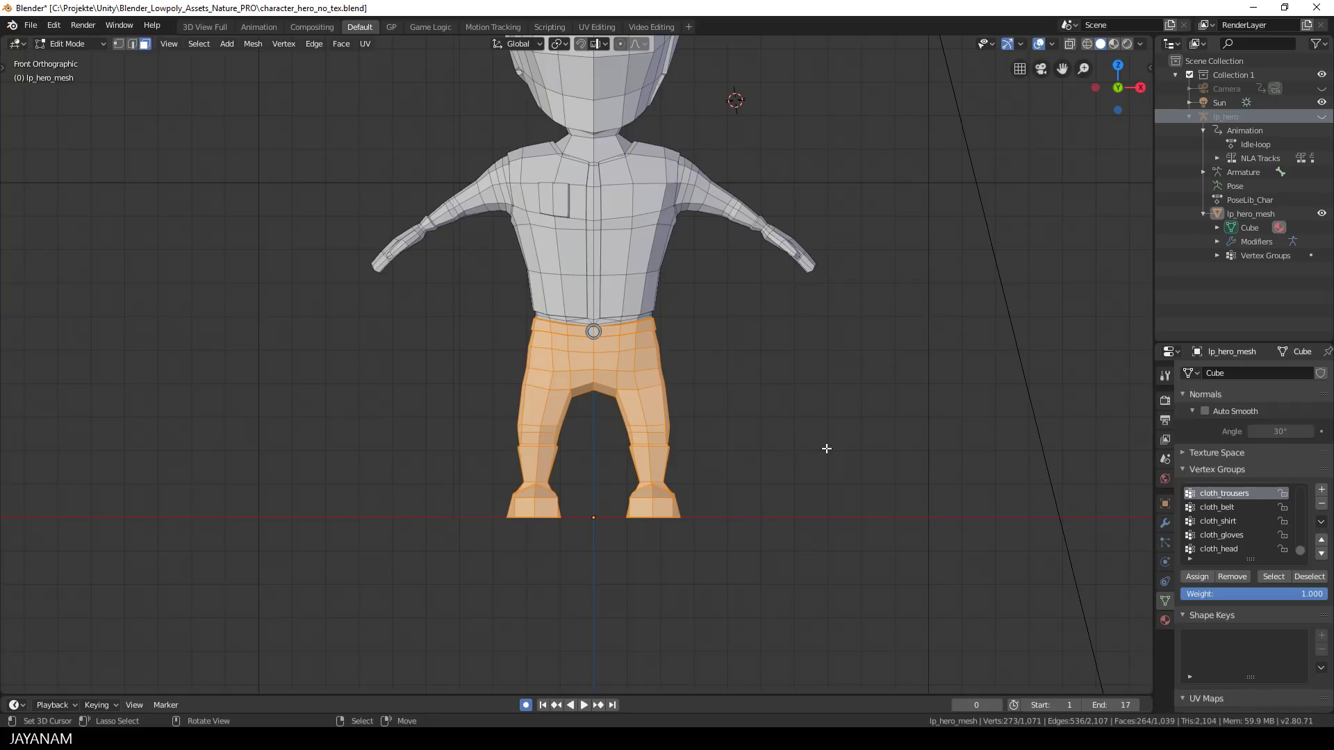
pyautogui.hotkey('alt', 'a')
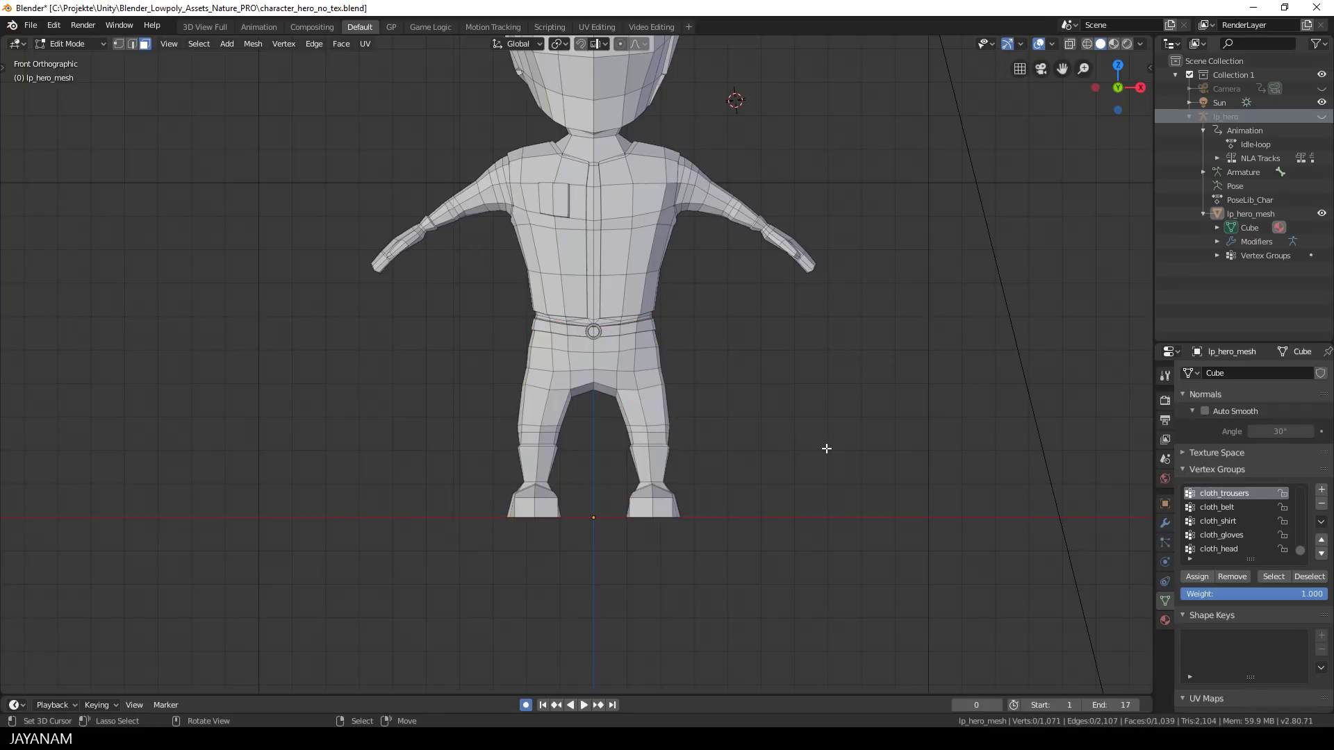
# Step: Start the Shortcut VUr key display in the viewport and hide the sidebar again
pyautogui.press('n')
pyautogui.click(1145, 250)
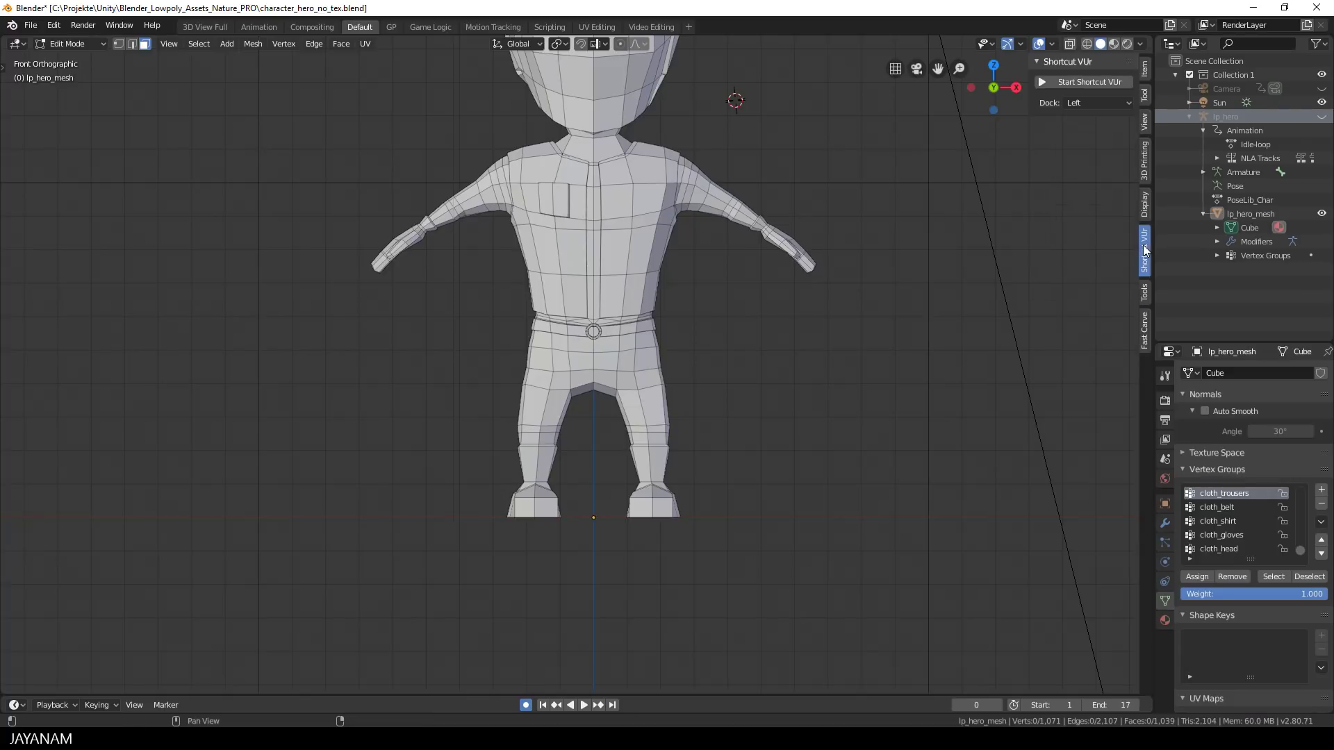
pyautogui.click(1094, 81)
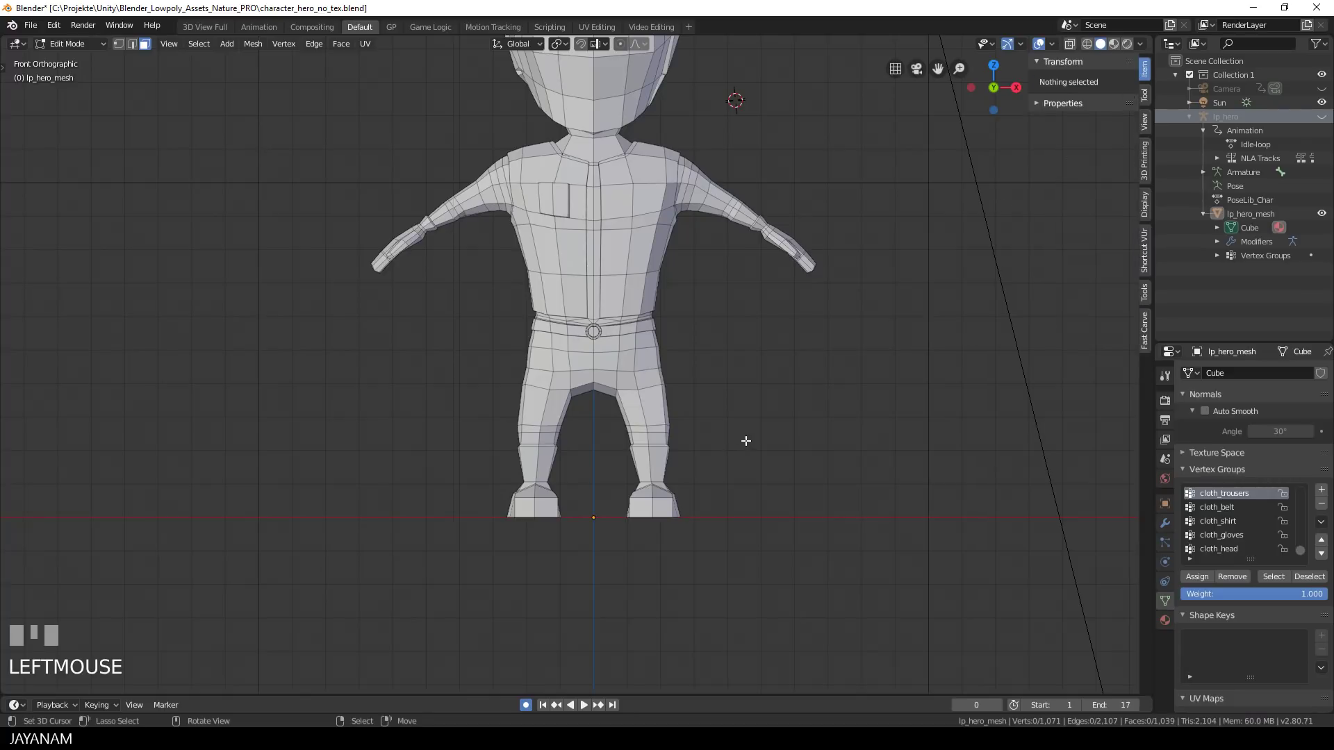
pyautogui.press('n')
pyautogui.press('n')
pyautogui.press('n')
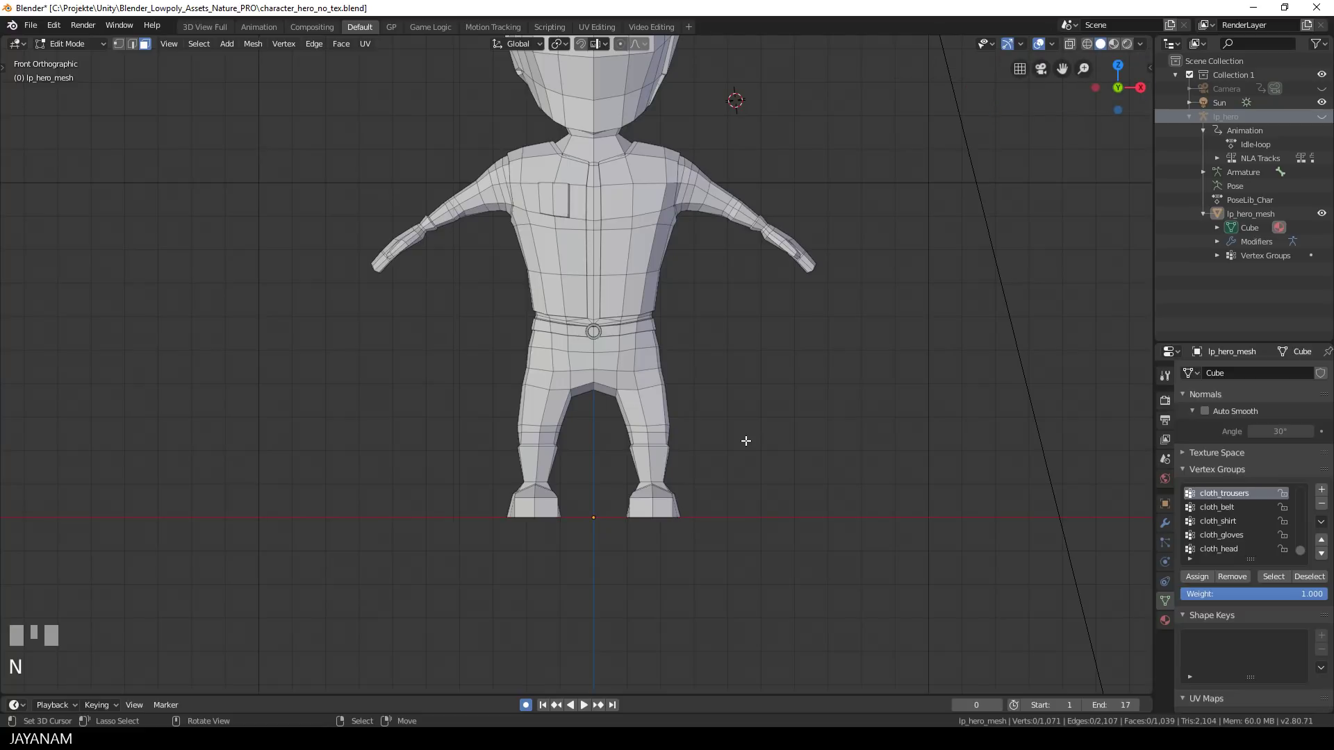
# Step: Turn on X-ray, box-select the boot faces on both lower legs and remove them from the cloth_trousers vertex group
pyautogui.press('a')
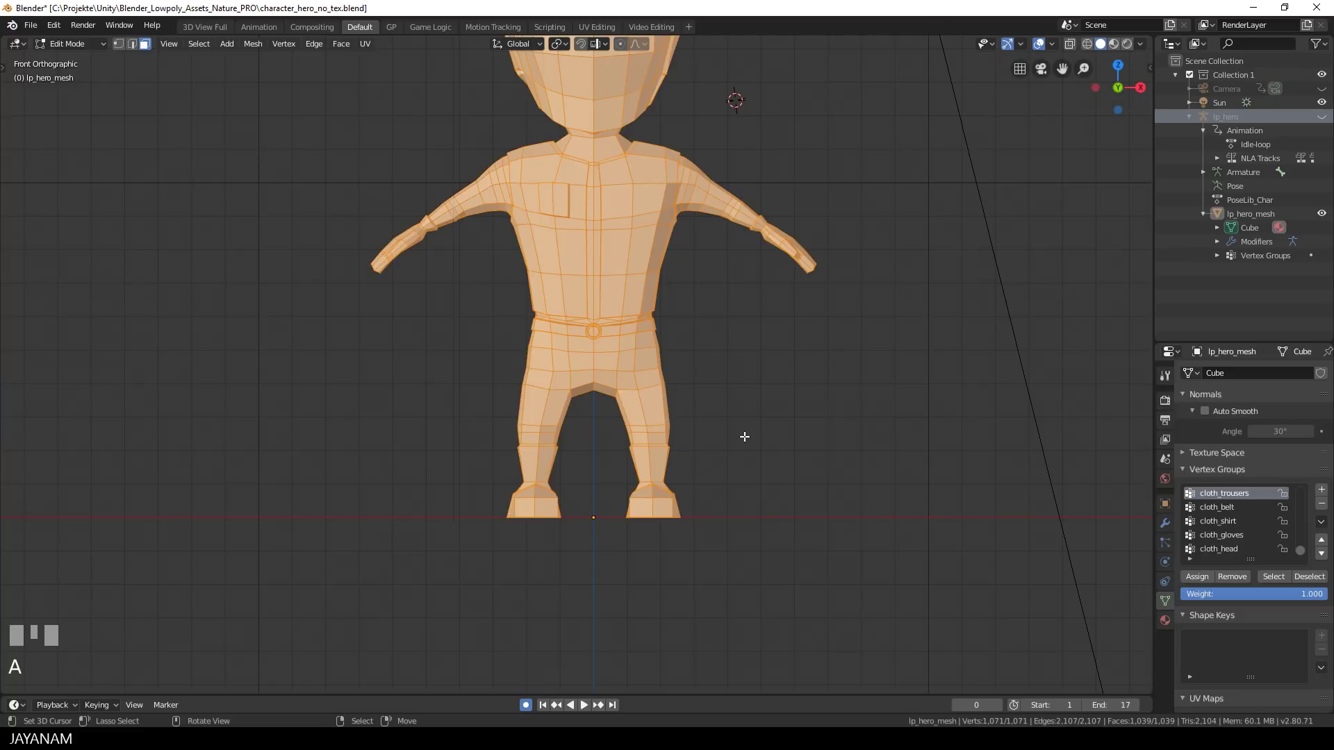
pyautogui.press('a')
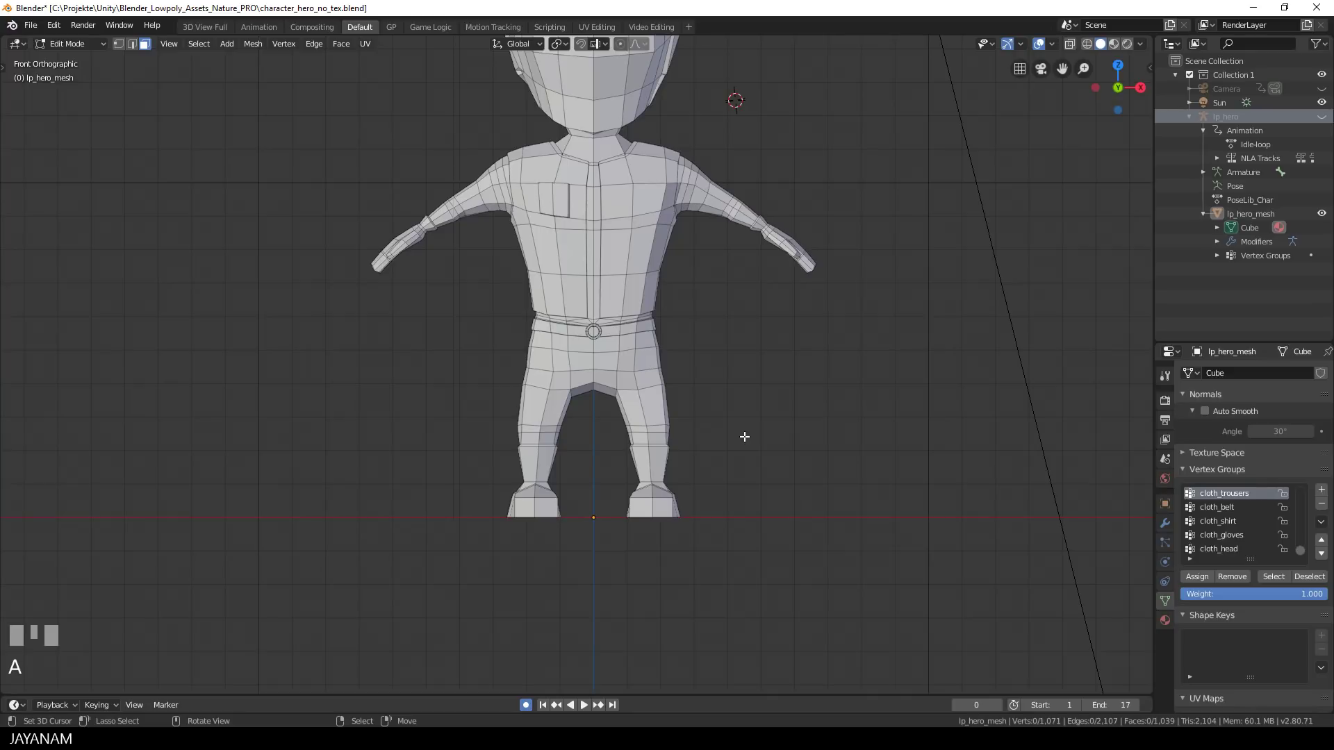
pyautogui.click(1068, 44)
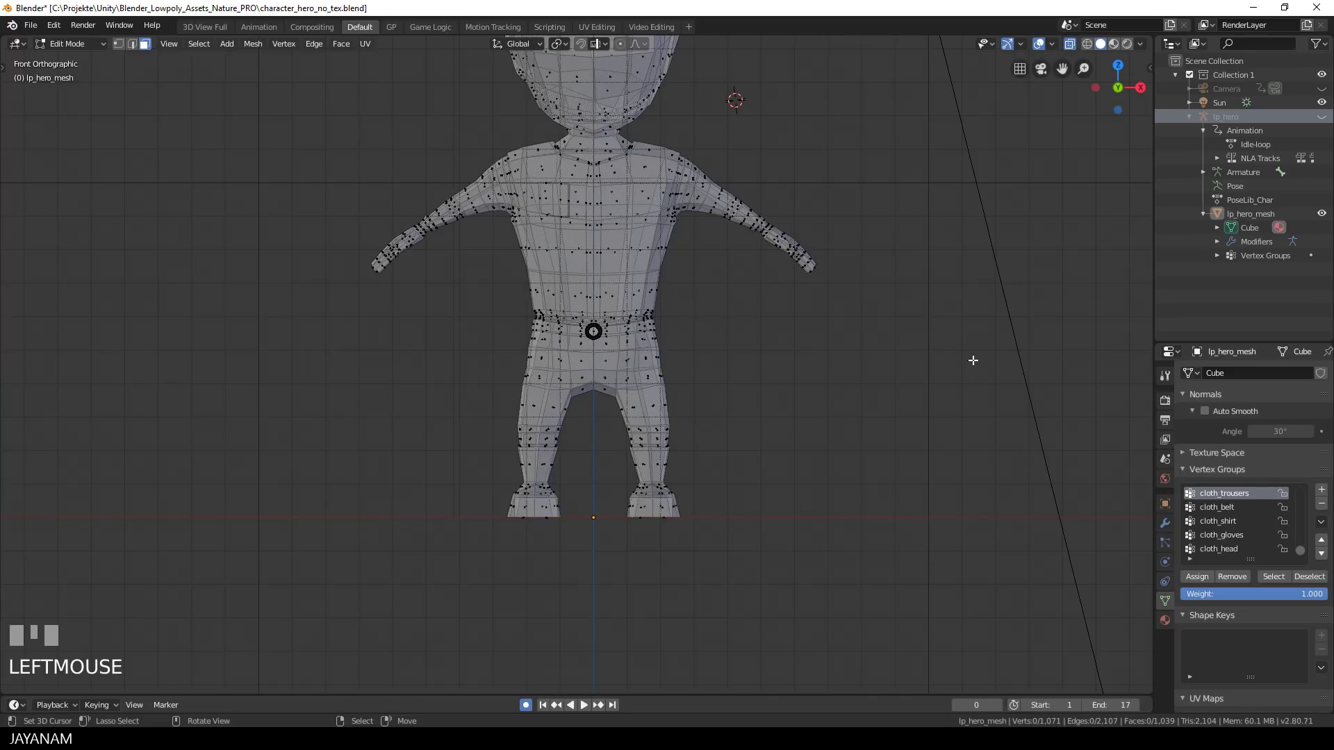
pyautogui.press('b')
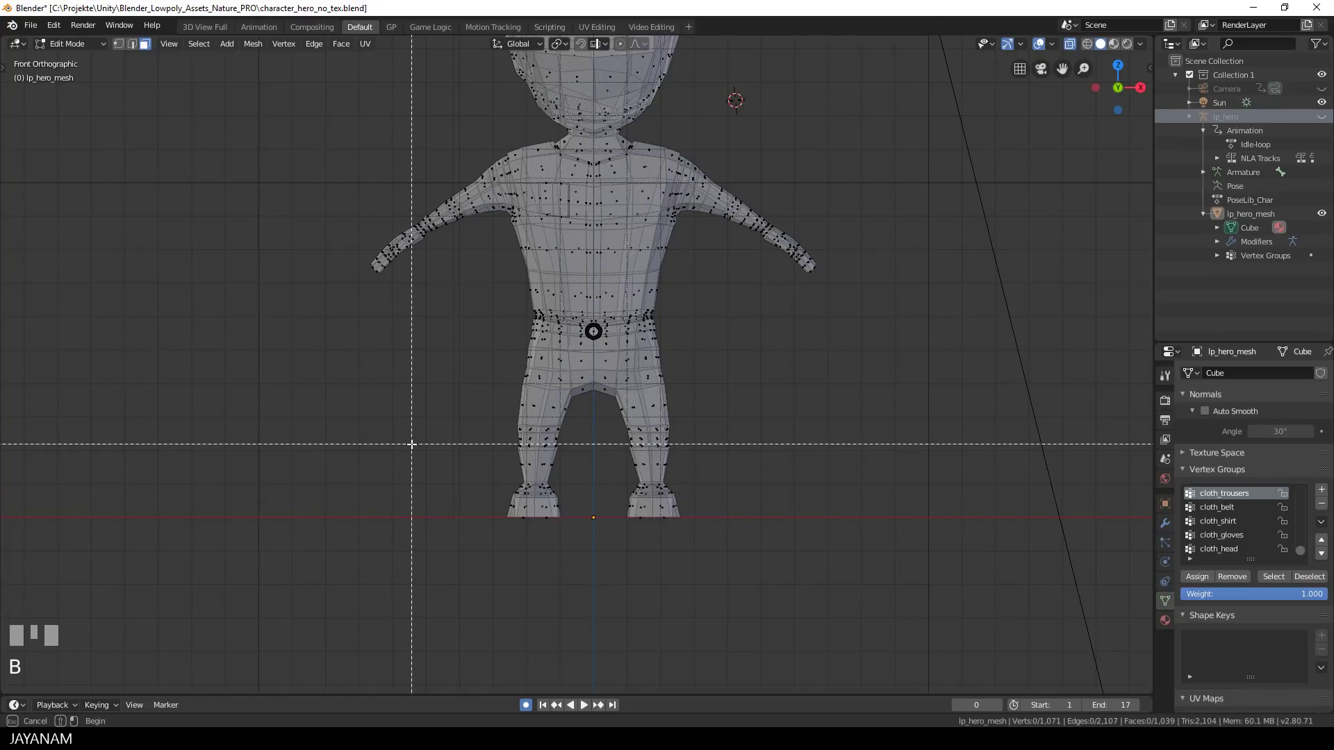
pyautogui.moveTo(412, 444); pyautogui.dragTo(767, 553)
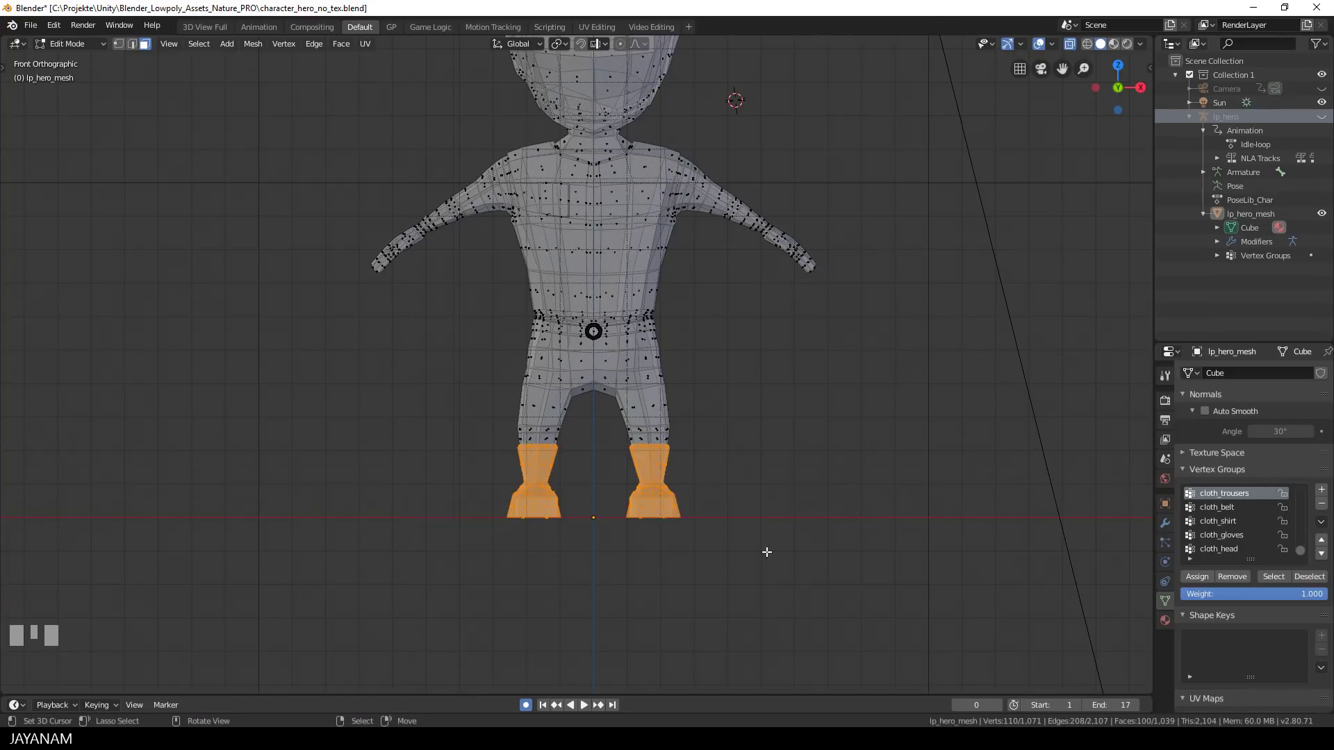
pyautogui.click(1237, 577)
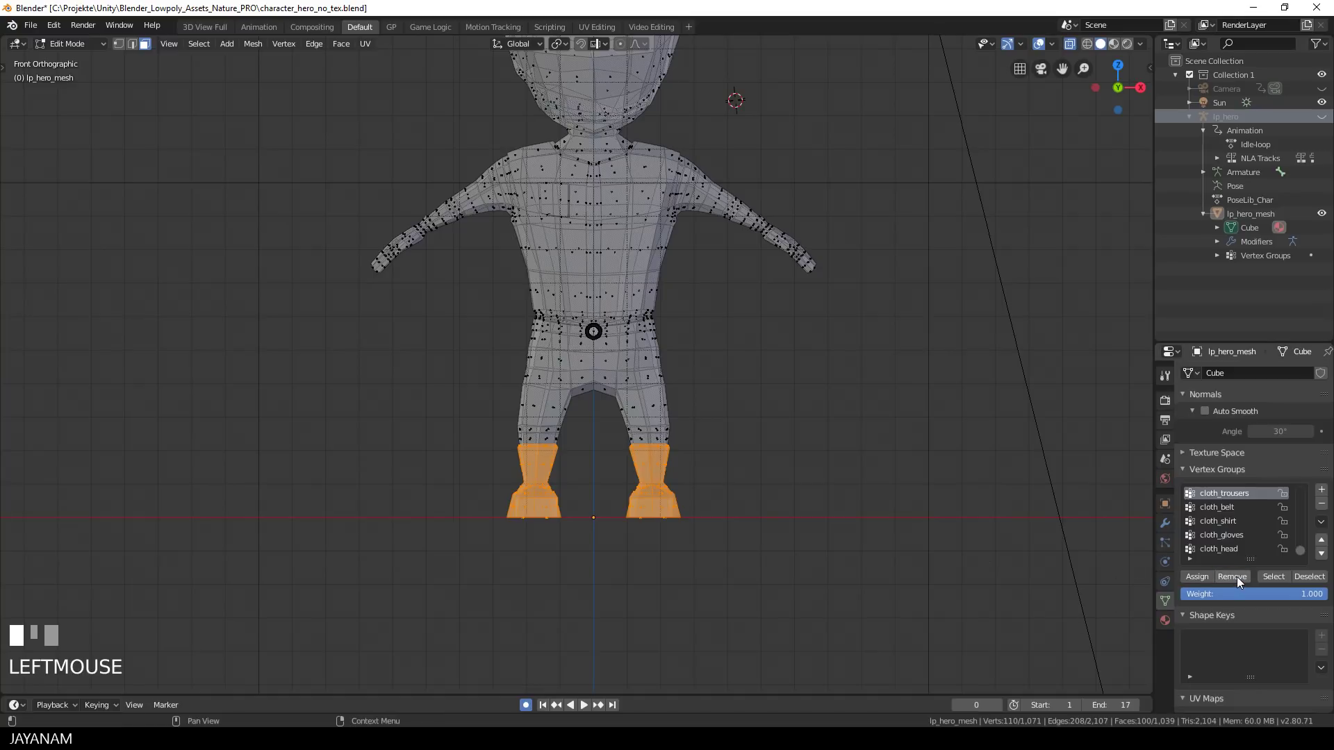
# Step: Select the cloth_trousers faces plus the missing band just above the boots and assign them all to cloth_trousers
pyautogui.press('a')
pyautogui.press('a')
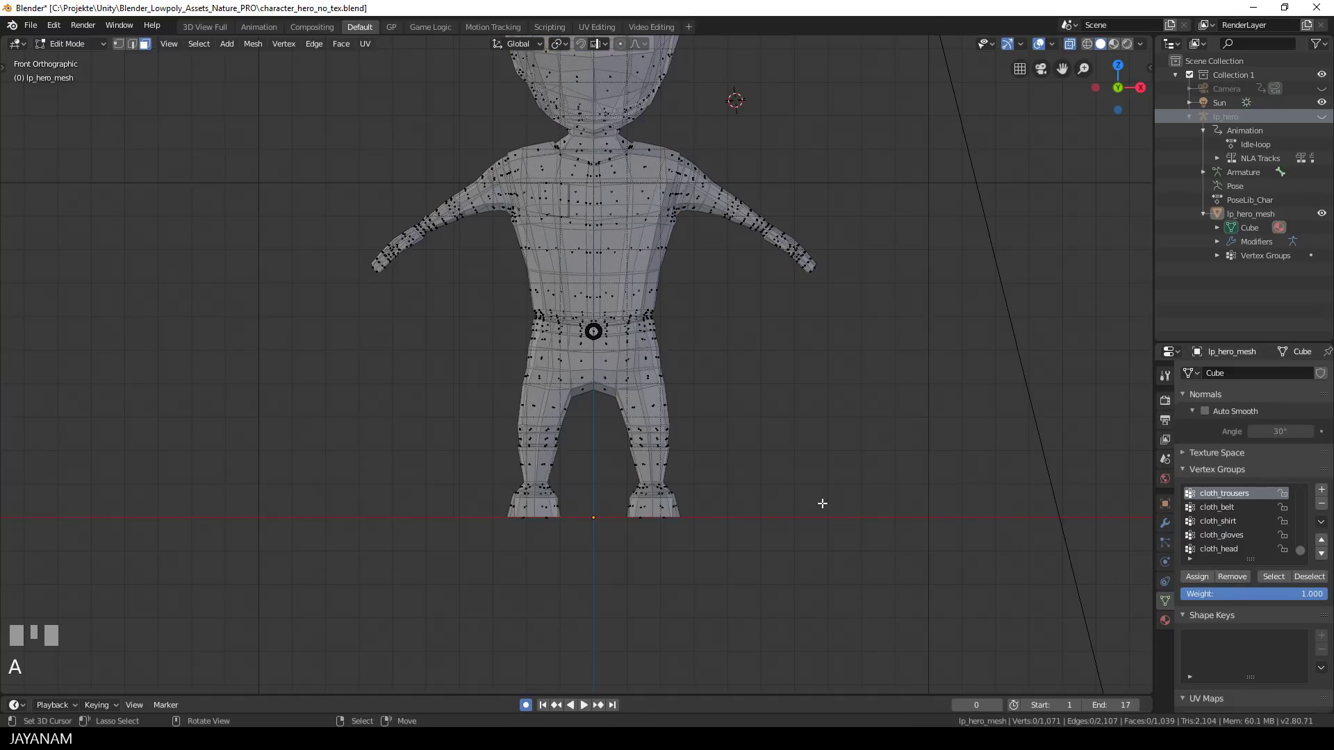
pyautogui.click(1271, 574)
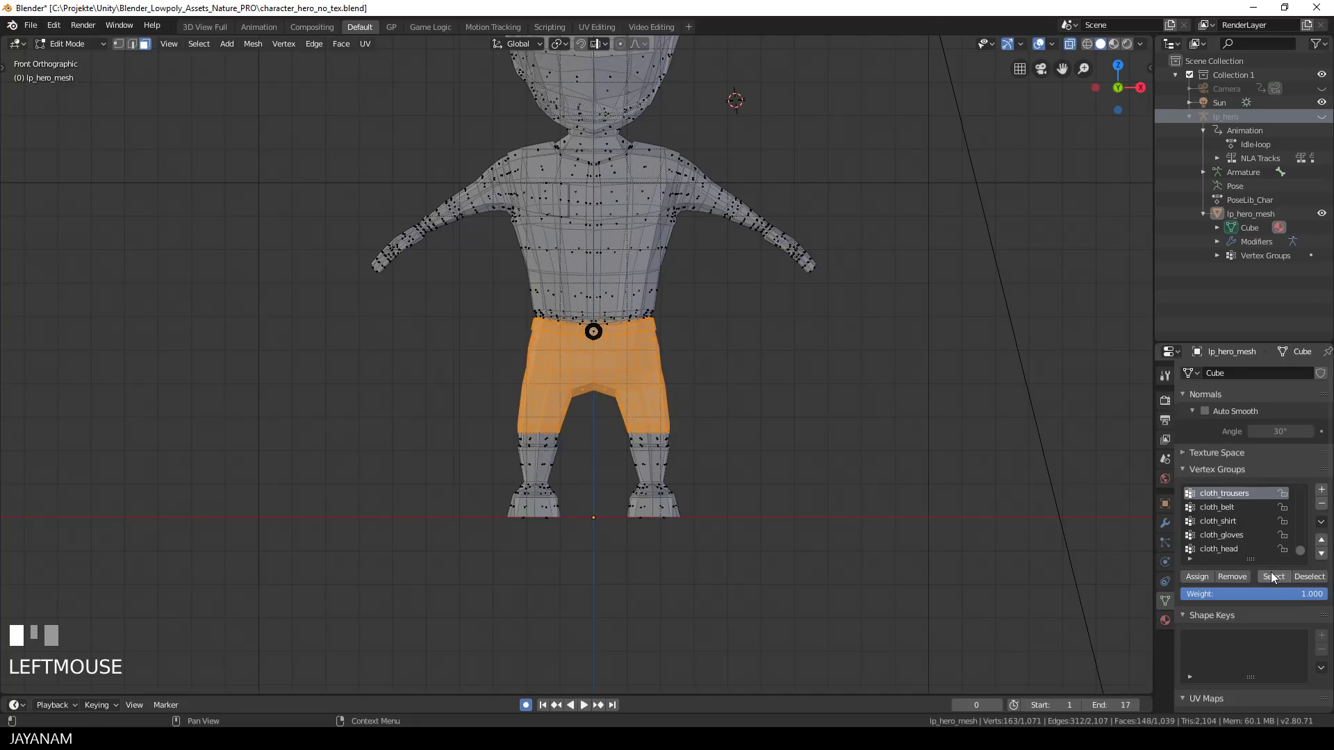
pyautogui.press('b')
pyautogui.moveTo(453, 346); pyautogui.dragTo(719, 440)
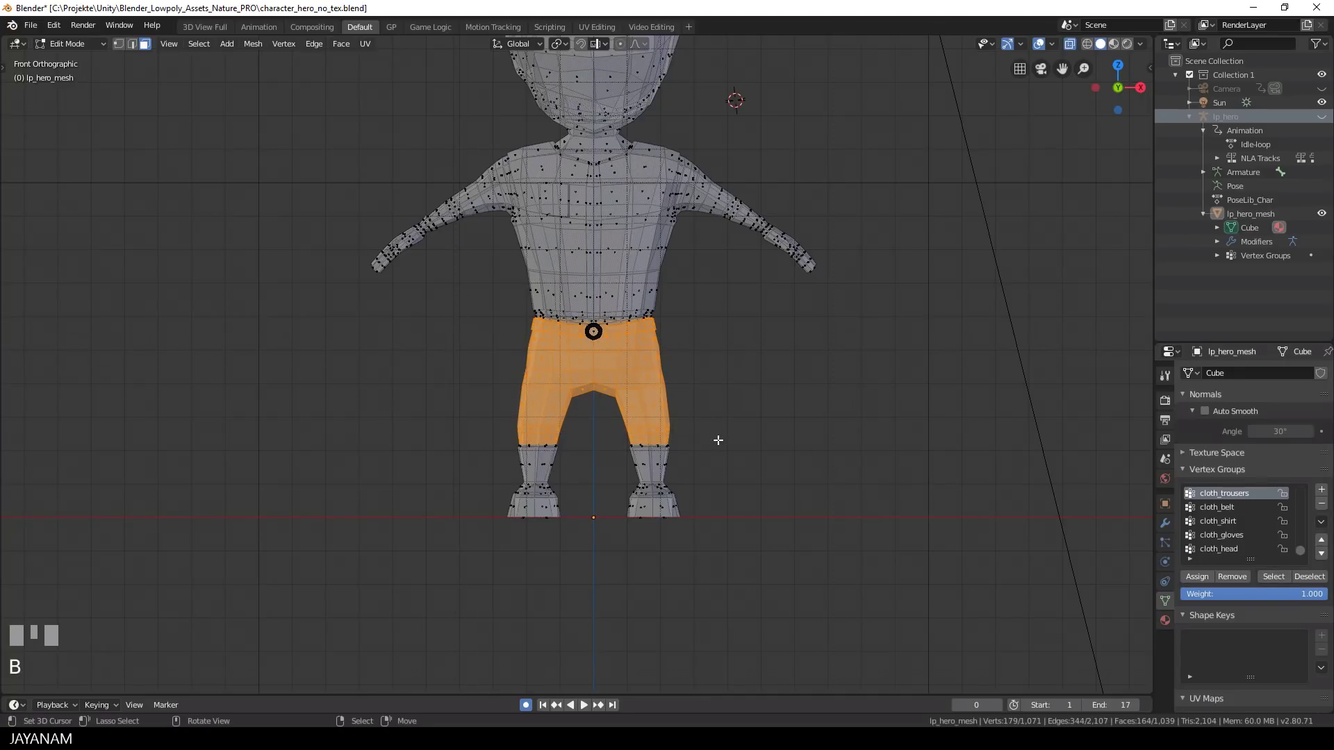
pyautogui.click(1198, 576)
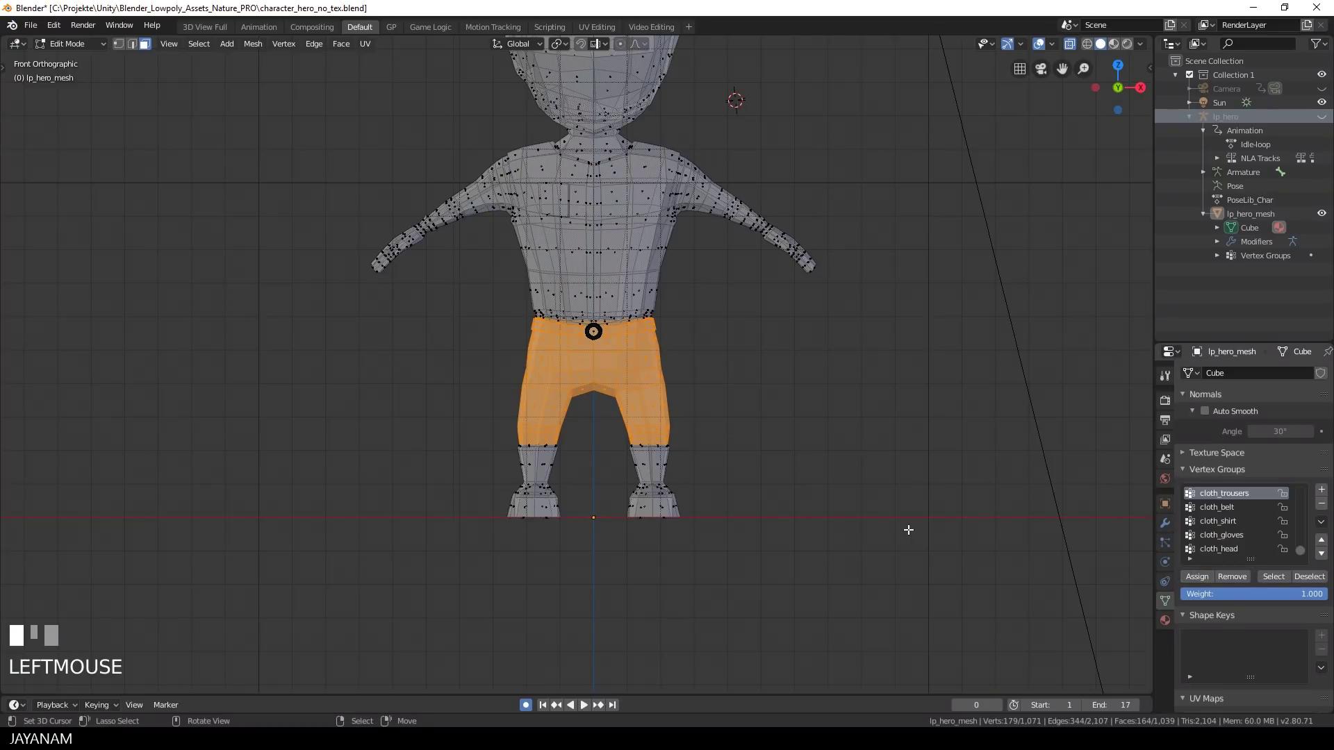
# Step: Reselect the cloth_trousers vertex group to check its coverage down to the boots, then clear the selection
pyautogui.press('a')
pyautogui.press('a')
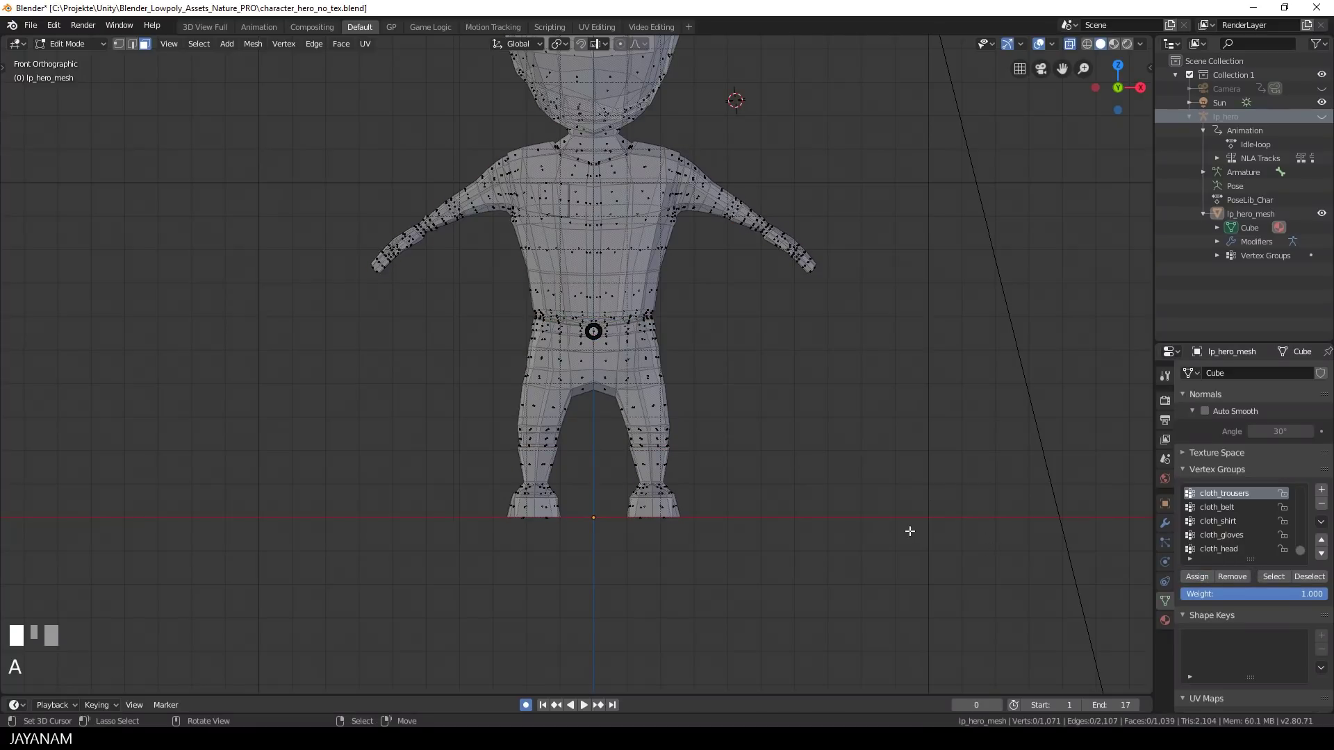
pyautogui.click(1274, 576)
pyautogui.scroll(3, 799, 510)
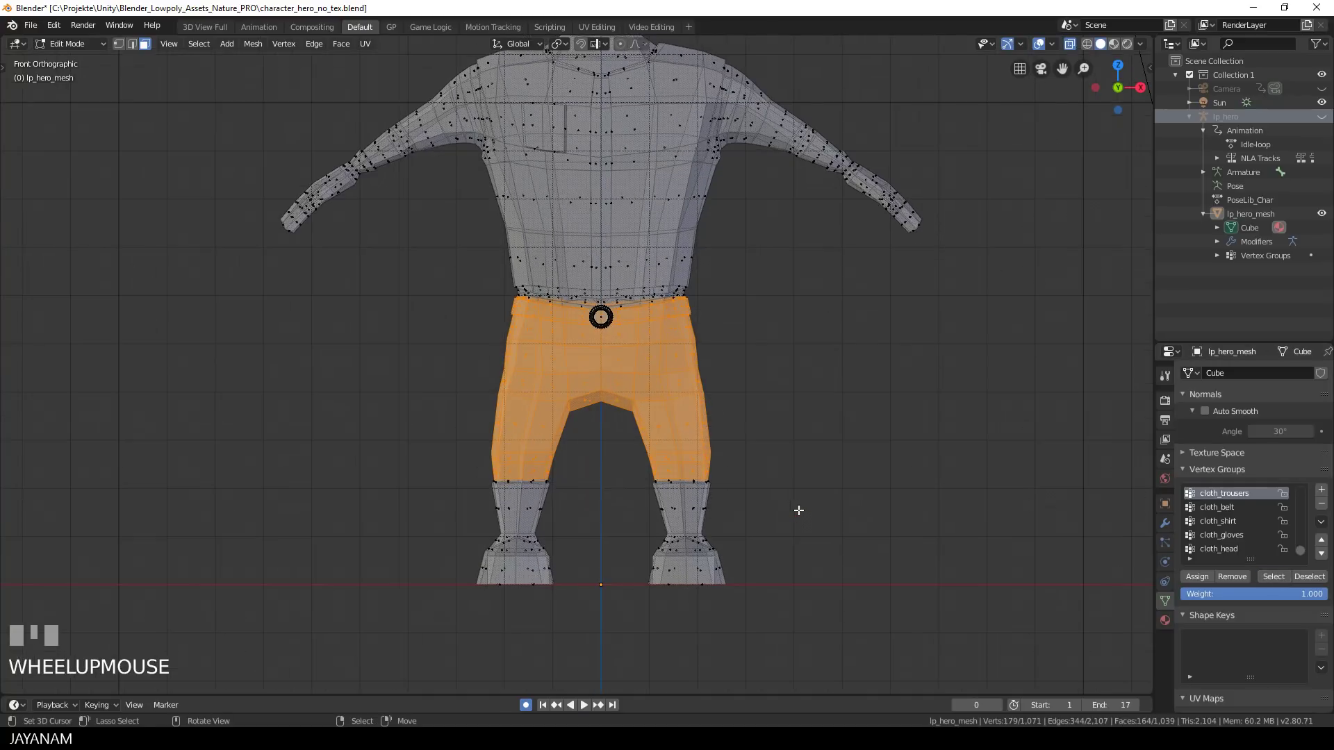
pyautogui.moveTo(799, 509); pyautogui.dragTo(819, 491, button='middle')
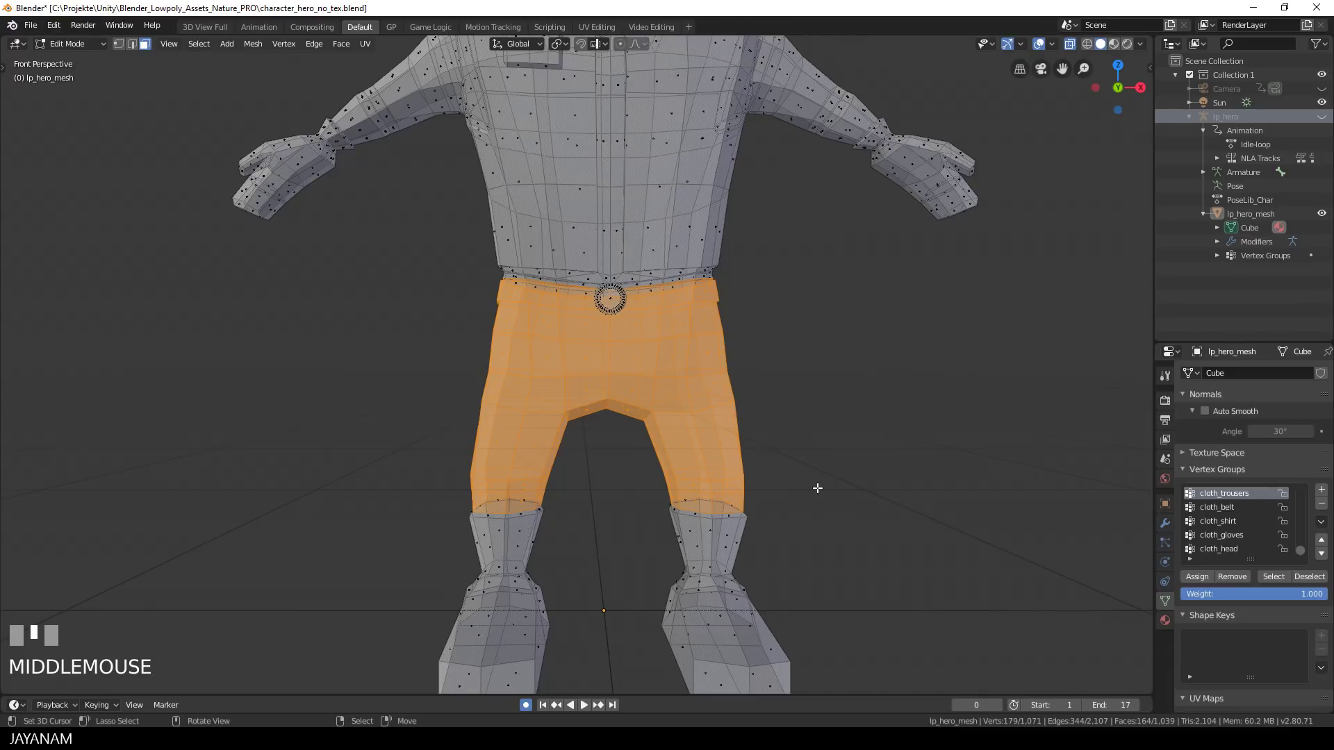
pyautogui.press('KP_5')
pyautogui.hotkey('alt', 'a')
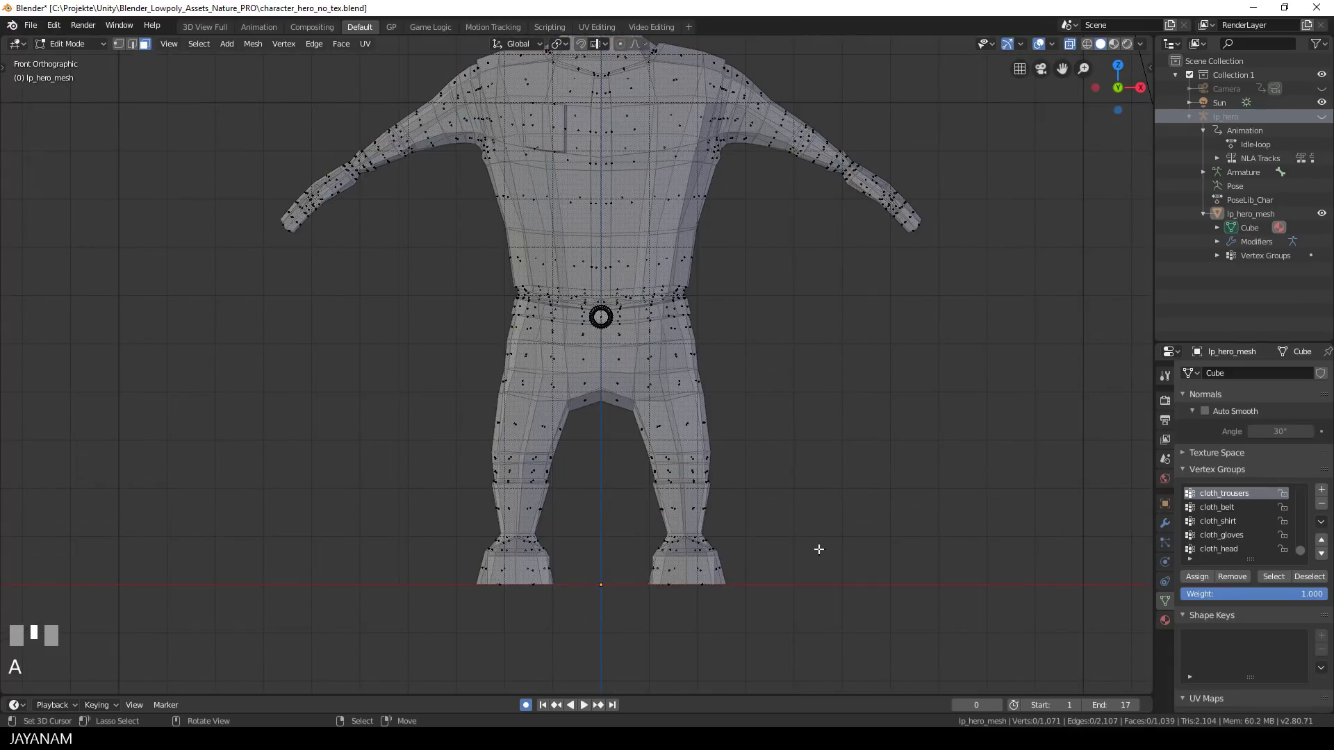
# Step: Box-select the boot faces on both of the hero's lower legs in the front view
pyautogui.scroll(-1, 819, 569)
pyautogui.press('b')
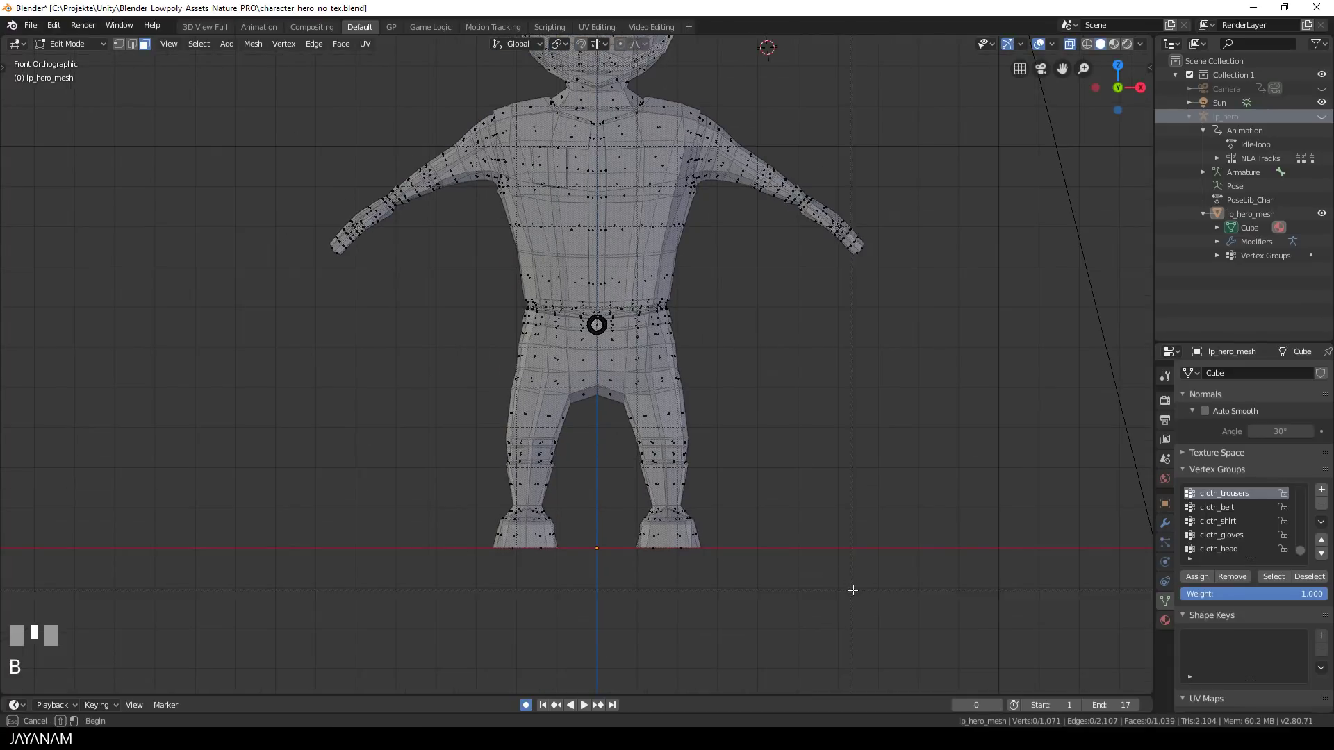
pyautogui.moveTo(853, 591); pyautogui.dragTo(389, 462)
pyautogui.scroll(2, 626, 516)
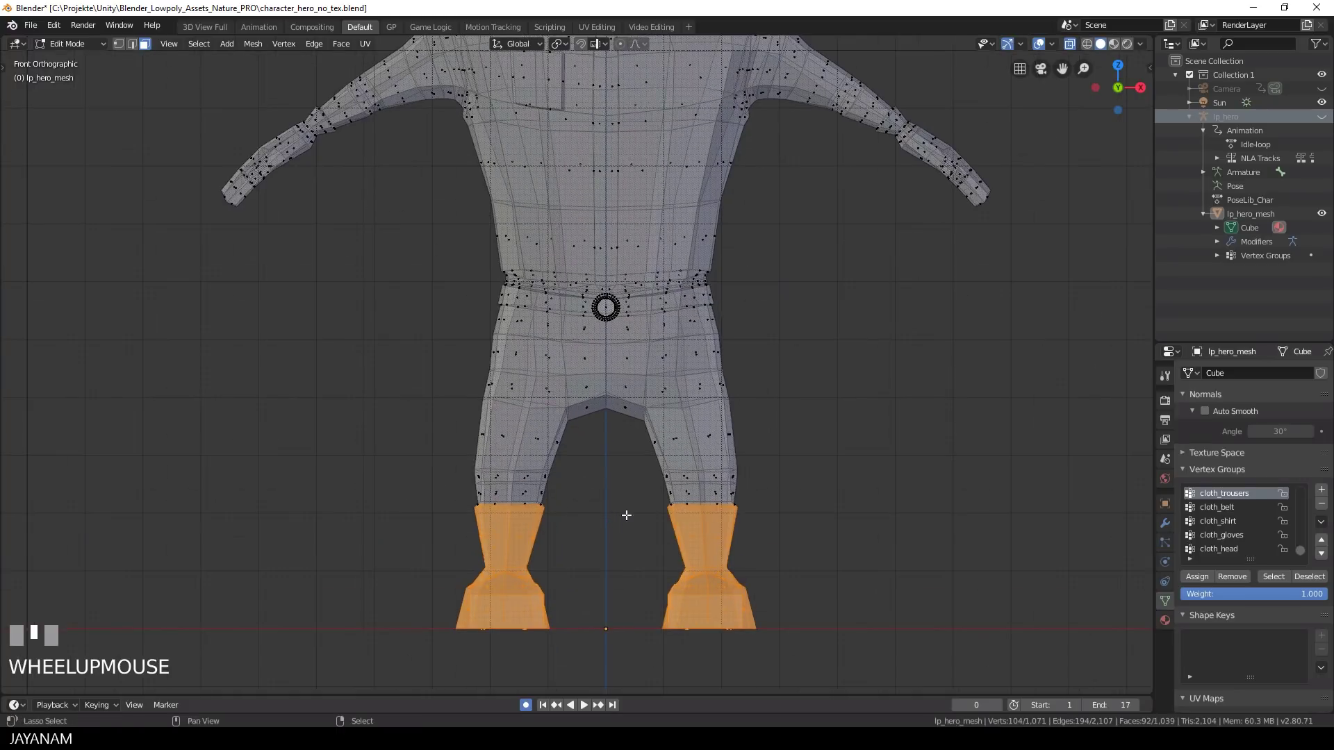
# Step: Extend the selection with the missing rim faces around the top openings of both boots
pyautogui.moveTo(626, 515); pyautogui.dragTo(706, 444, button='middle')
pyautogui.scroll(1, 703, 448)
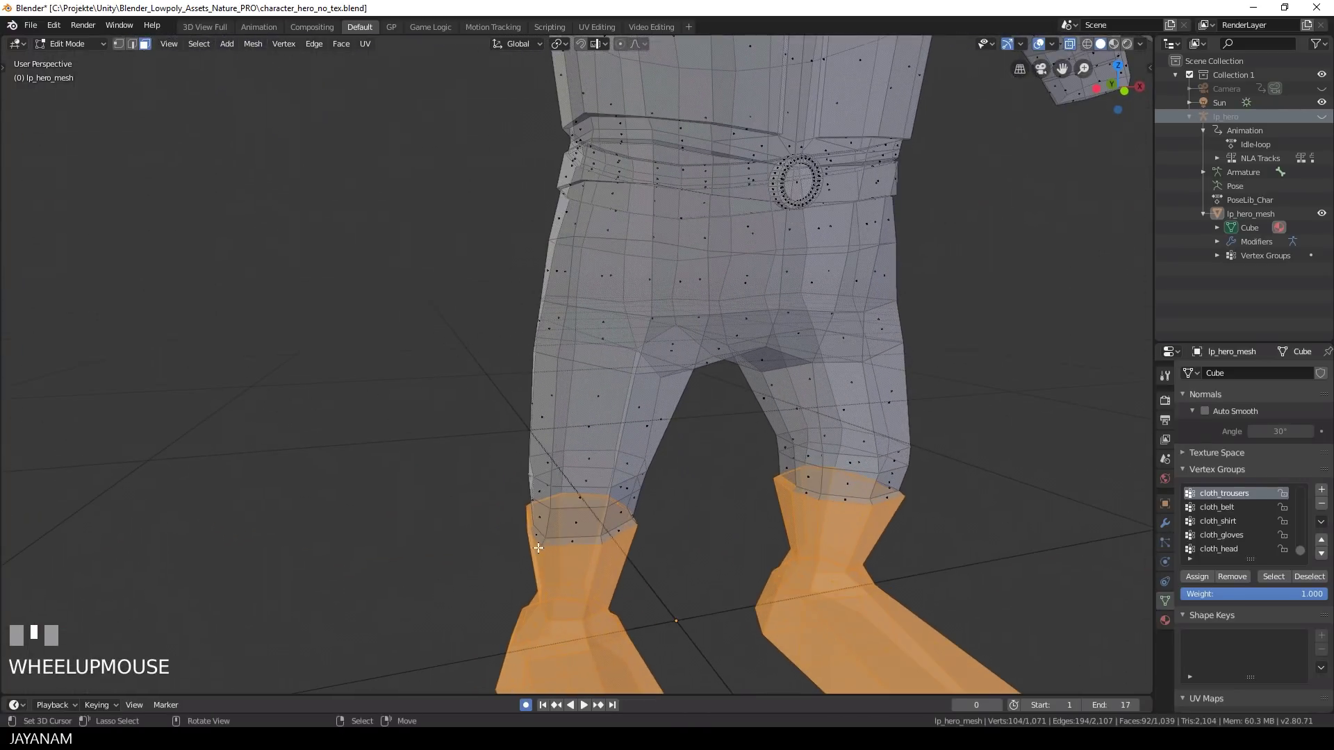
pyautogui.keyDown('shift'); pyautogui.rightClick(538, 547); pyautogui.keyUp('shift')
pyautogui.keyDown('ctrl'); pyautogui.rightClick(617, 533); pyautogui.keyUp('ctrl')
pyautogui.moveTo(684, 526); pyautogui.dragTo(705, 551, button='middle')
pyautogui.keyDown('ctrl'); pyautogui.rightClick(481, 513); pyautogui.keyUp('ctrl')
pyautogui.keyDown('shift'); pyautogui.rightClick(796, 502); pyautogui.keyUp('shift')
pyautogui.moveTo(893, 536); pyautogui.dragTo(797, 538, button='middle')
pyautogui.keyDown('ctrl'); pyautogui.rightClick(647, 633); pyautogui.keyUp('ctrl')
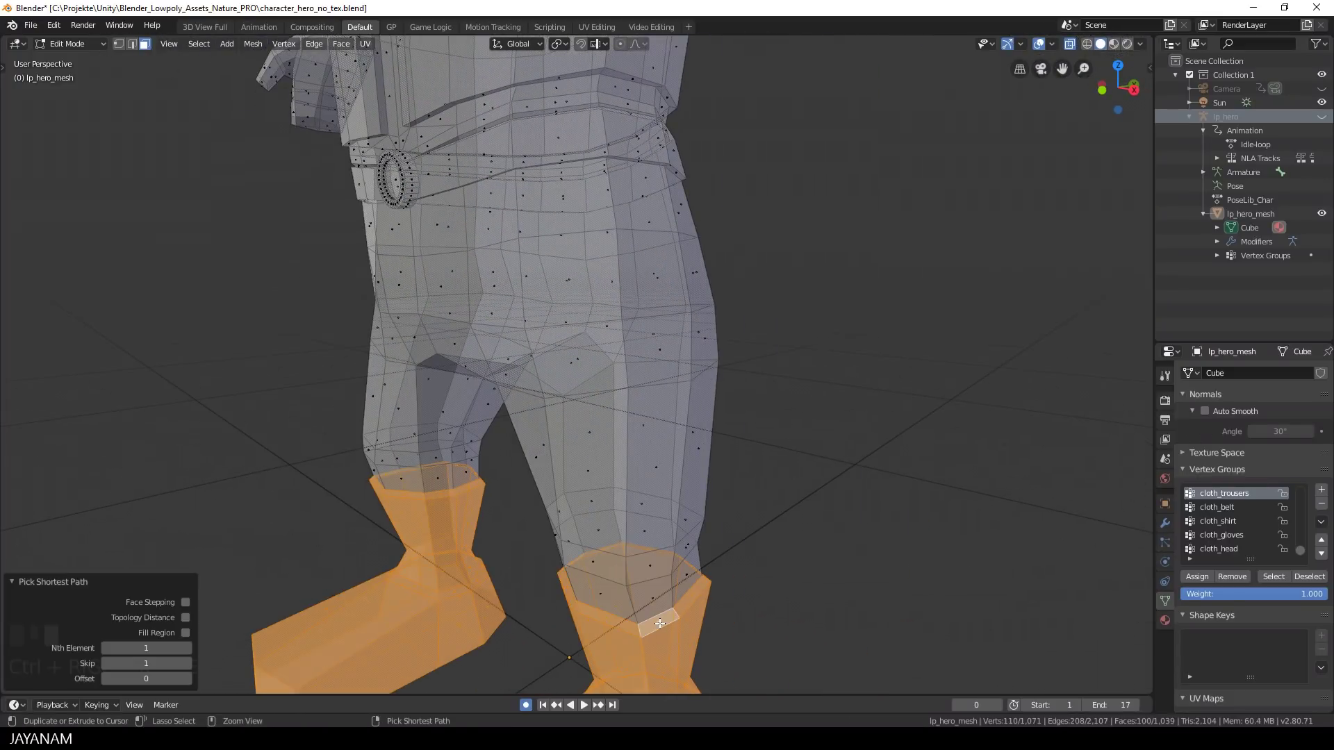
# Step: Create a vertex group named cloth_boots and assign the selected boot faces to it
pyautogui.scroll(-5, 667, 625)
pyautogui.moveTo(688, 621); pyautogui.dragTo(775, 578, button='middle')
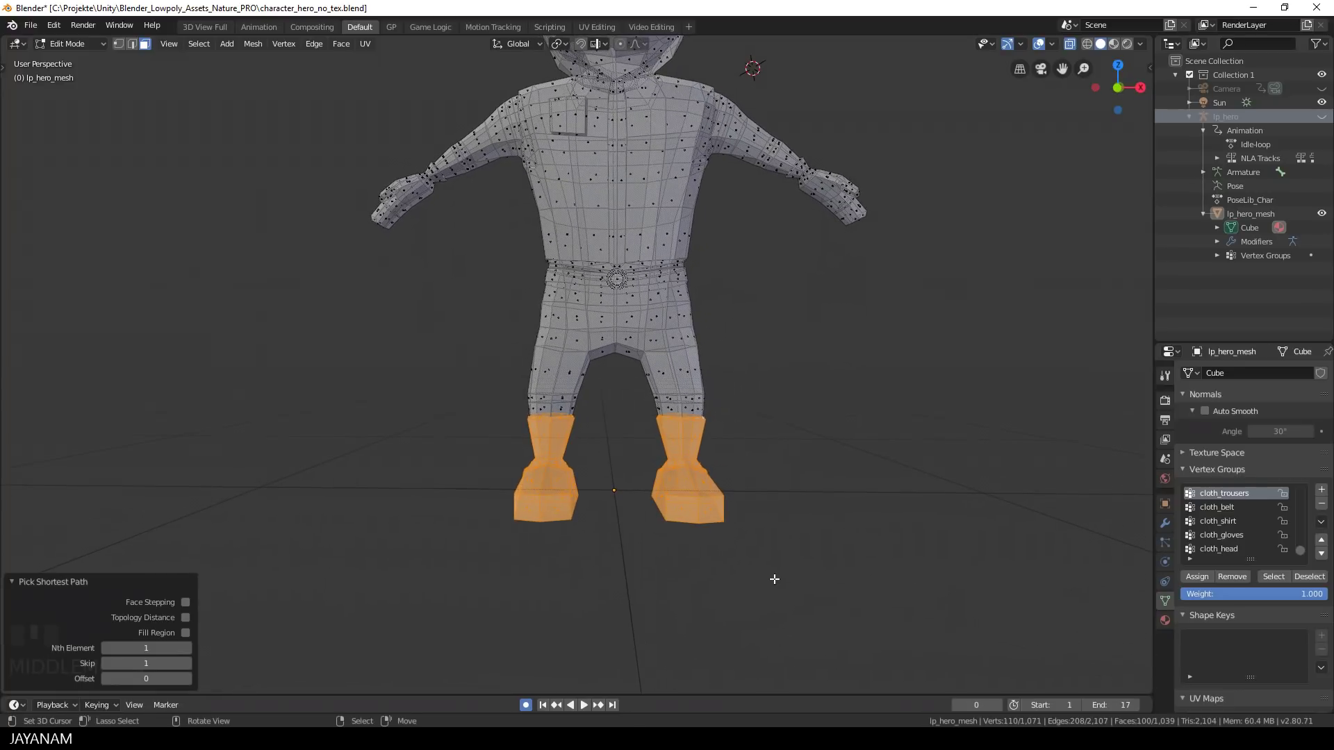
pyautogui.click(1322, 490)
pyautogui.click(1224, 549)
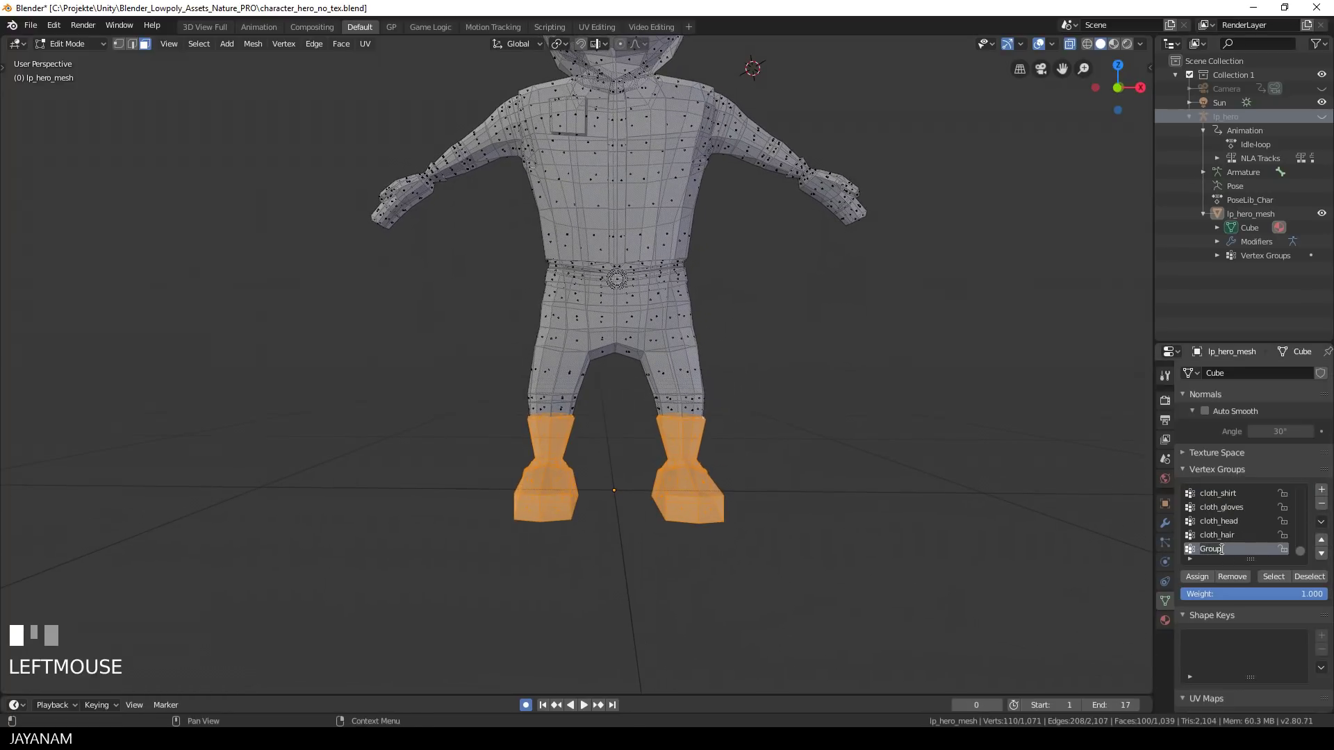
pyautogui.write('cloth_boots')
pyautogui.press('Return')
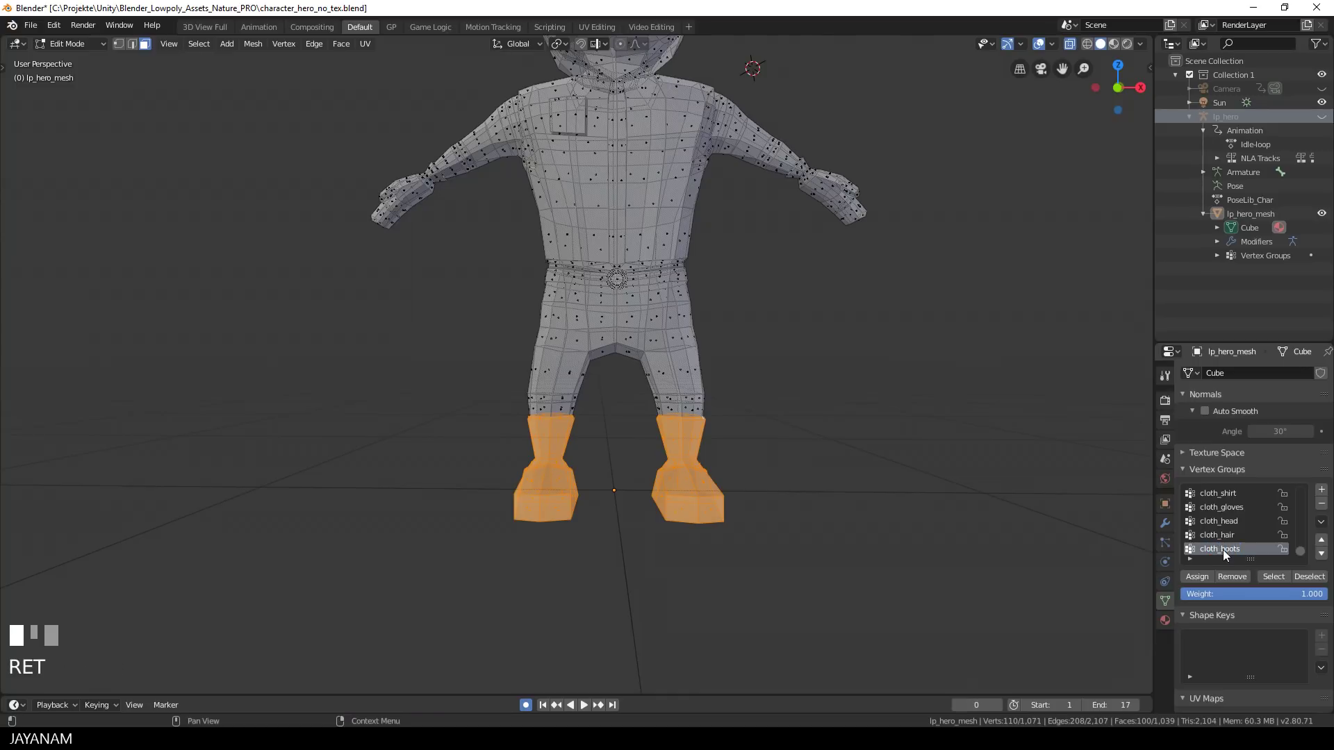
pyautogui.click(1200, 577)
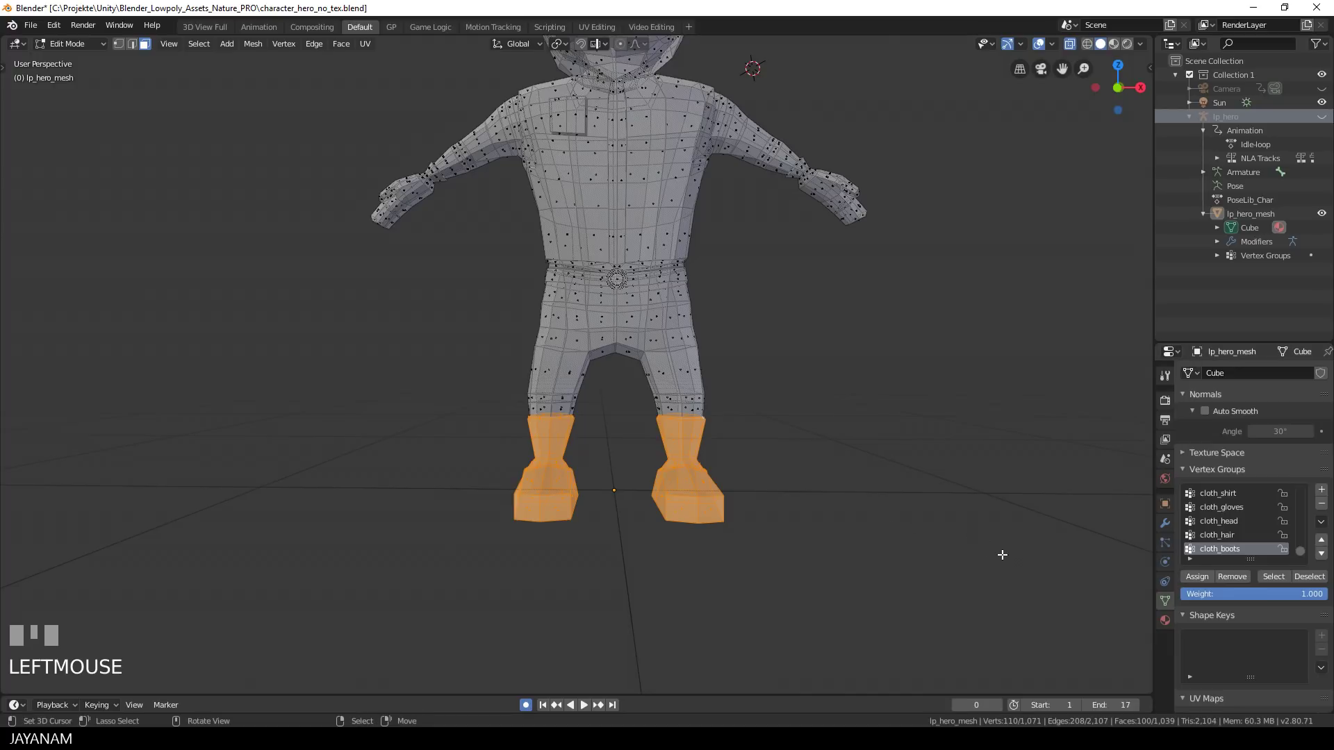
# Step: Turn off X-ray and reselect the cloth_boots vertex group to check its coverage on both feet, leaving nothing selected
pyautogui.press('a')
pyautogui.press('a')
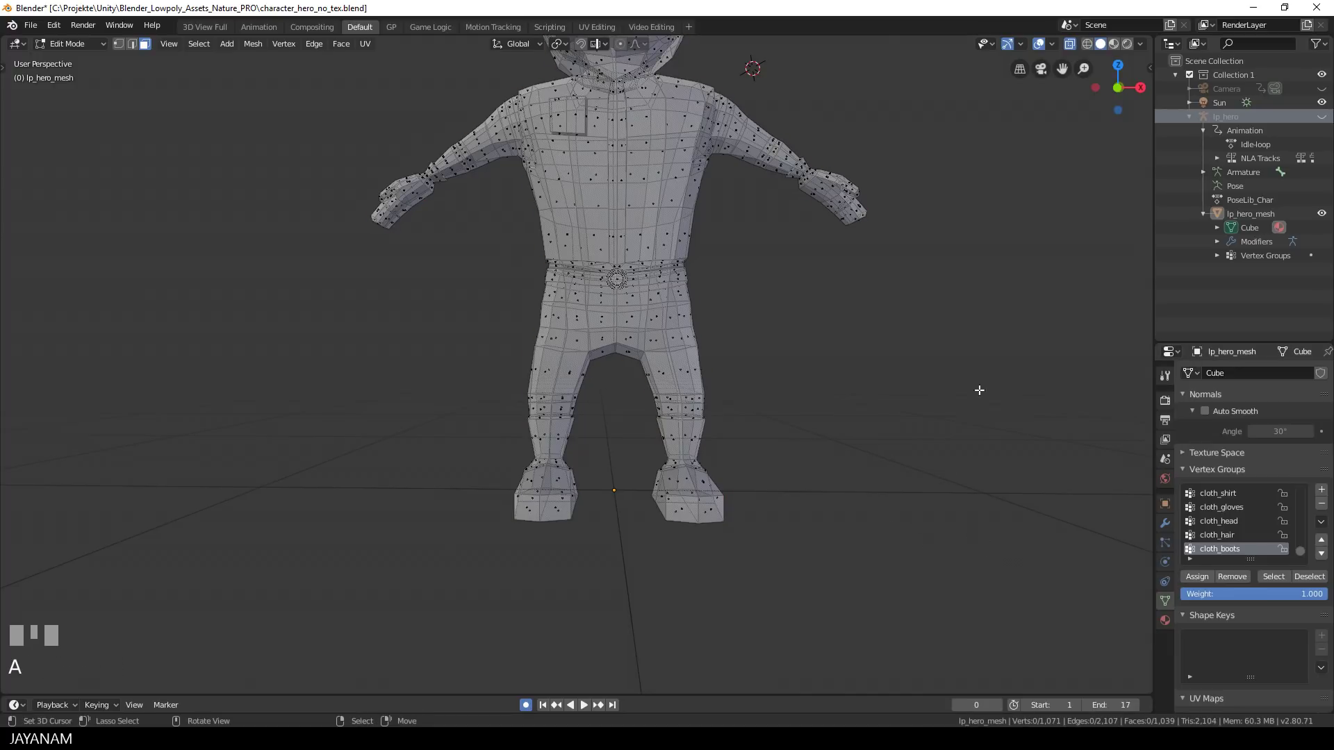
pyautogui.click(1071, 44)
pyautogui.click(1276, 576)
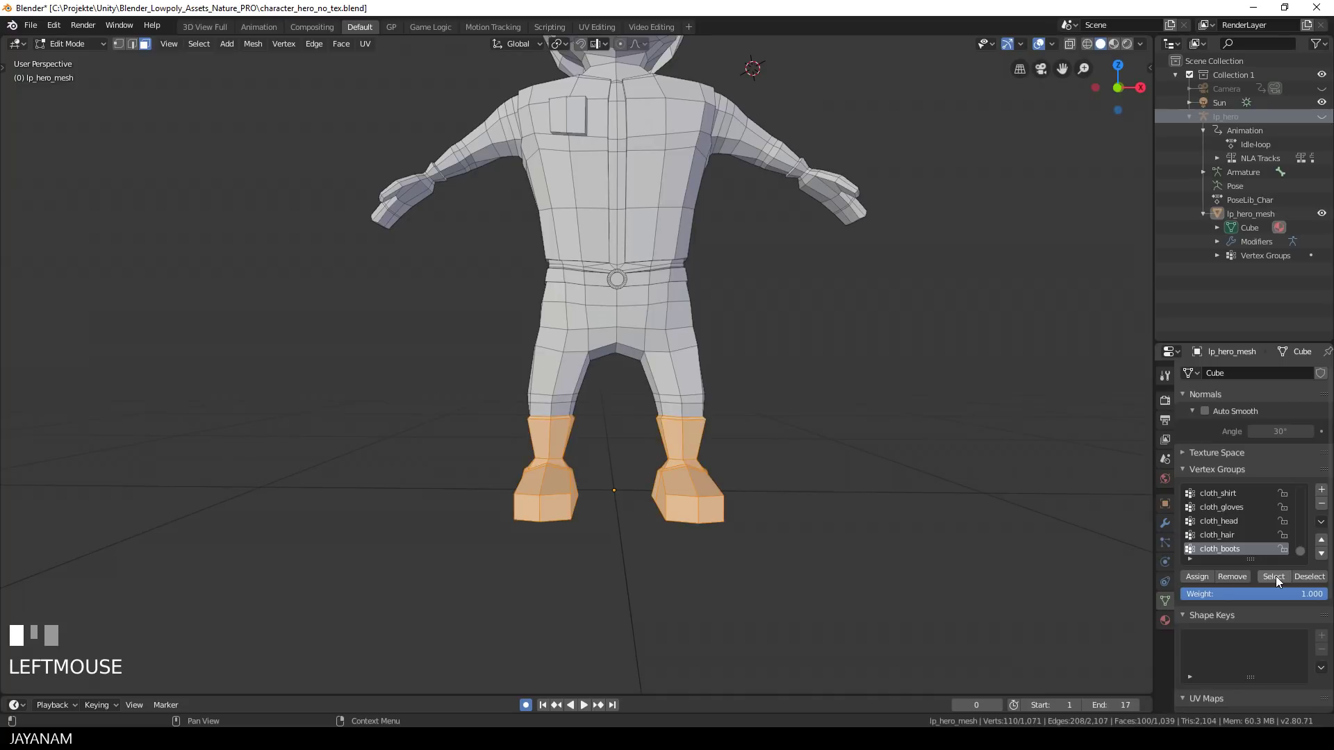
pyautogui.scroll(-5, 959, 497)
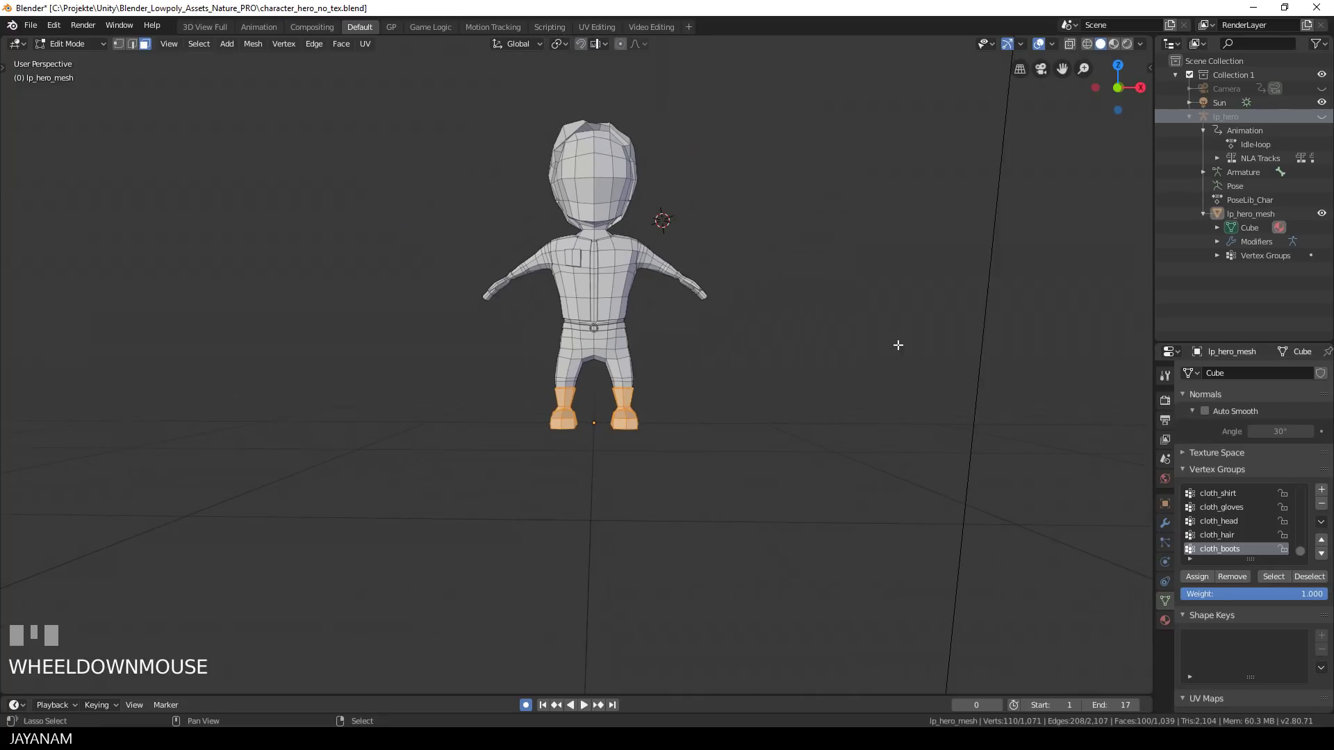
pyautogui.keyDown('shift'); pyautogui.moveTo(896, 342); pyautogui.dragTo(866, 413, button='middle'); pyautogui.keyUp('shift')
pyautogui.scroll(4, 885, 411)
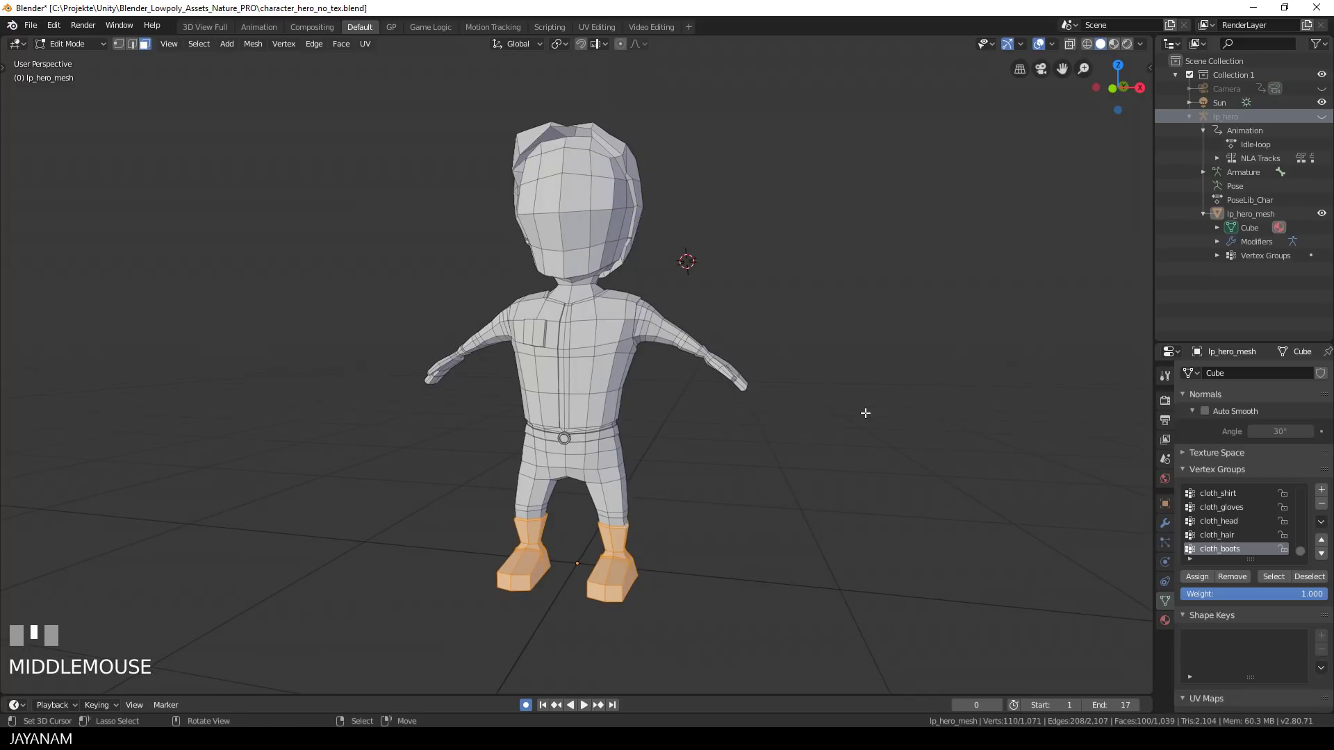
pyautogui.hotkey('alt', 'a')
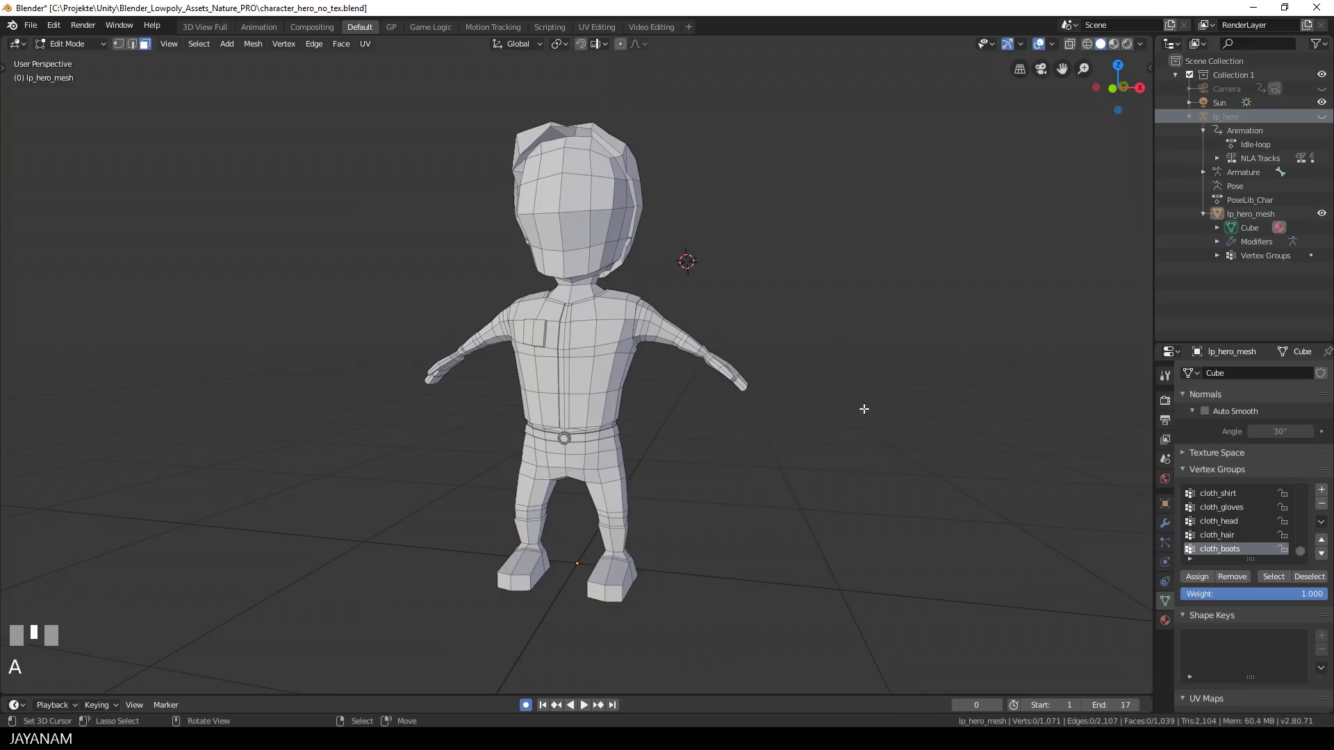
# Step: Return to Object Mode, show the hero's material settings and split the 3D viewport into two side-by-side areas
pyautogui.press('Tab')
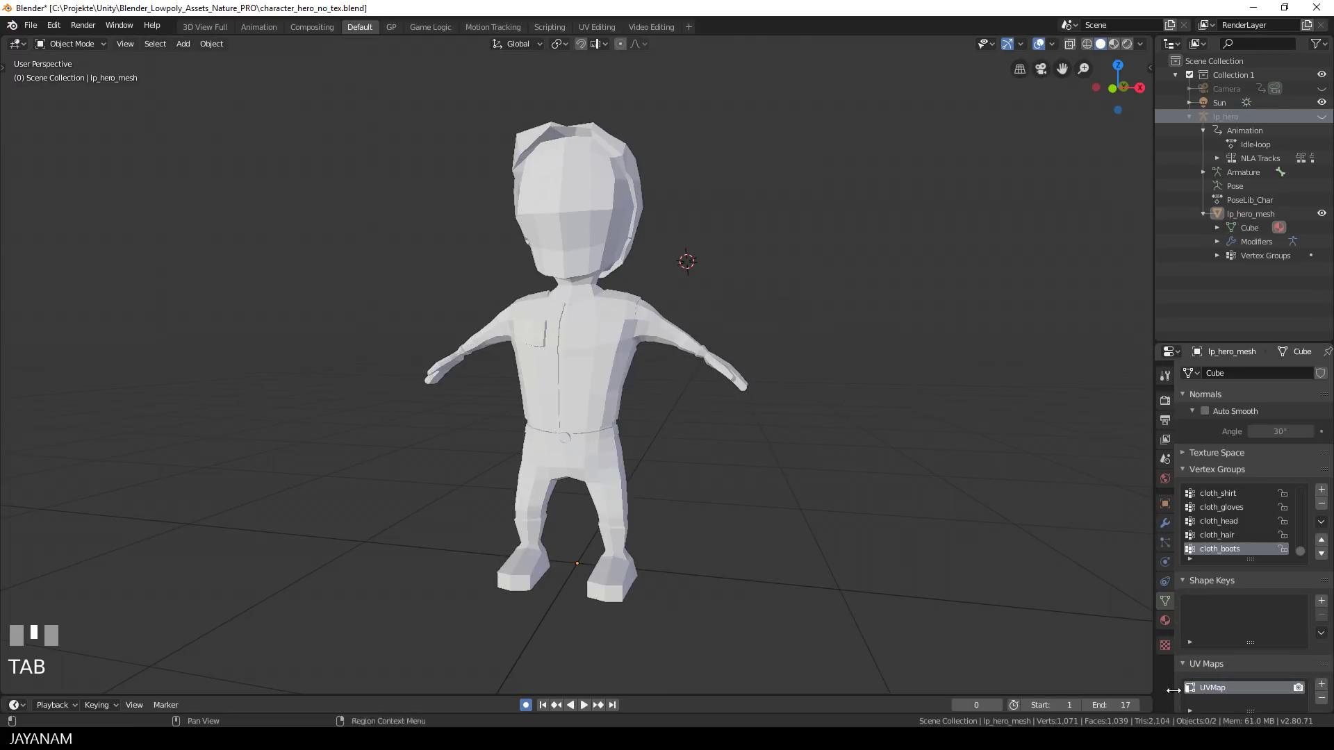
pyautogui.click(1166, 620)
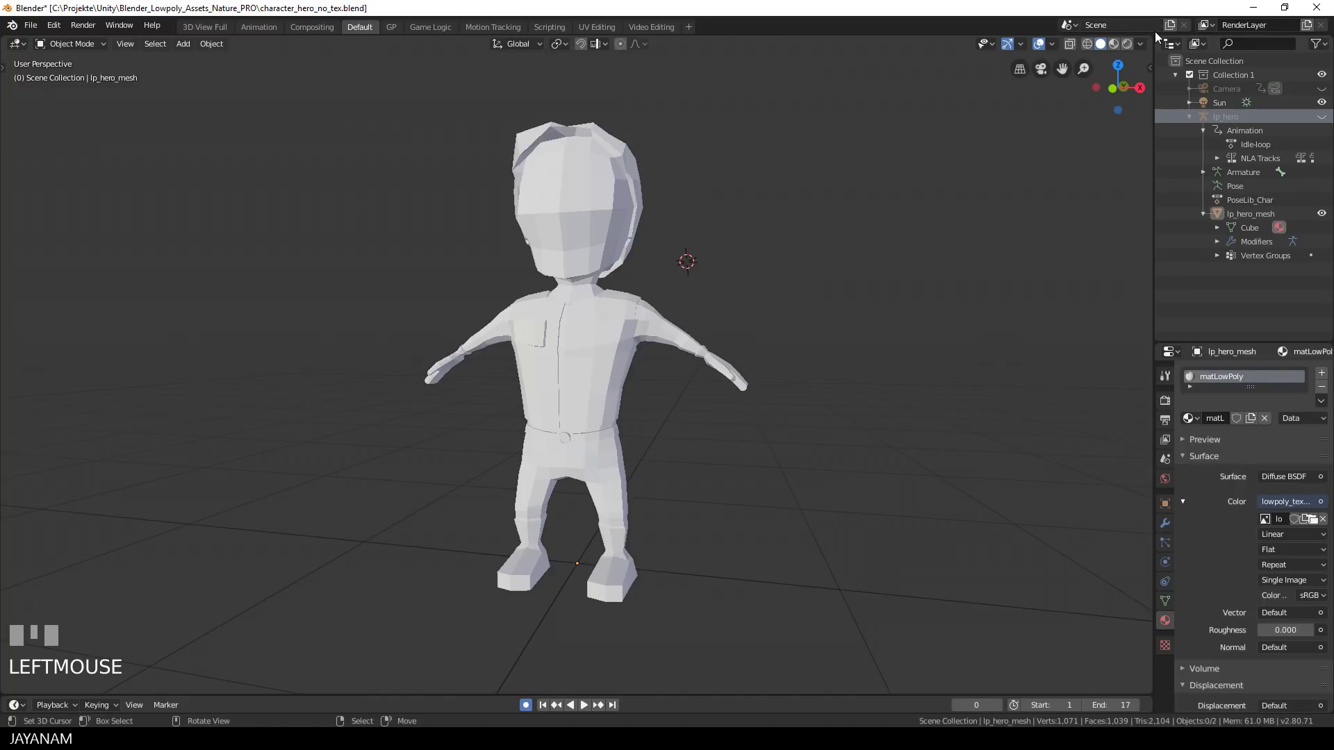
pyautogui.moveTo(1152, 38); pyautogui.dragTo(654, 87)
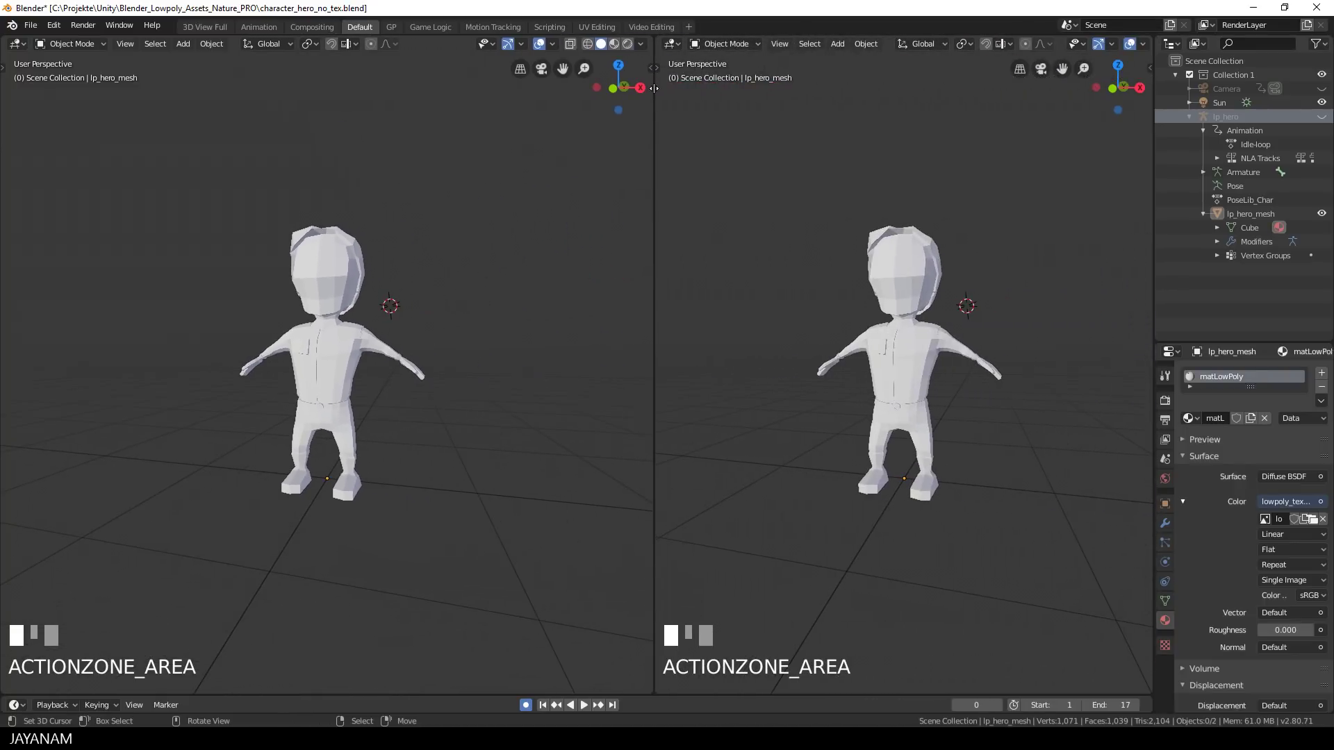
# Step: Open the Shader Editor in the new area and examine the lowpoly_tex.png texture node of matLowPoly
pyautogui.click(671, 44)
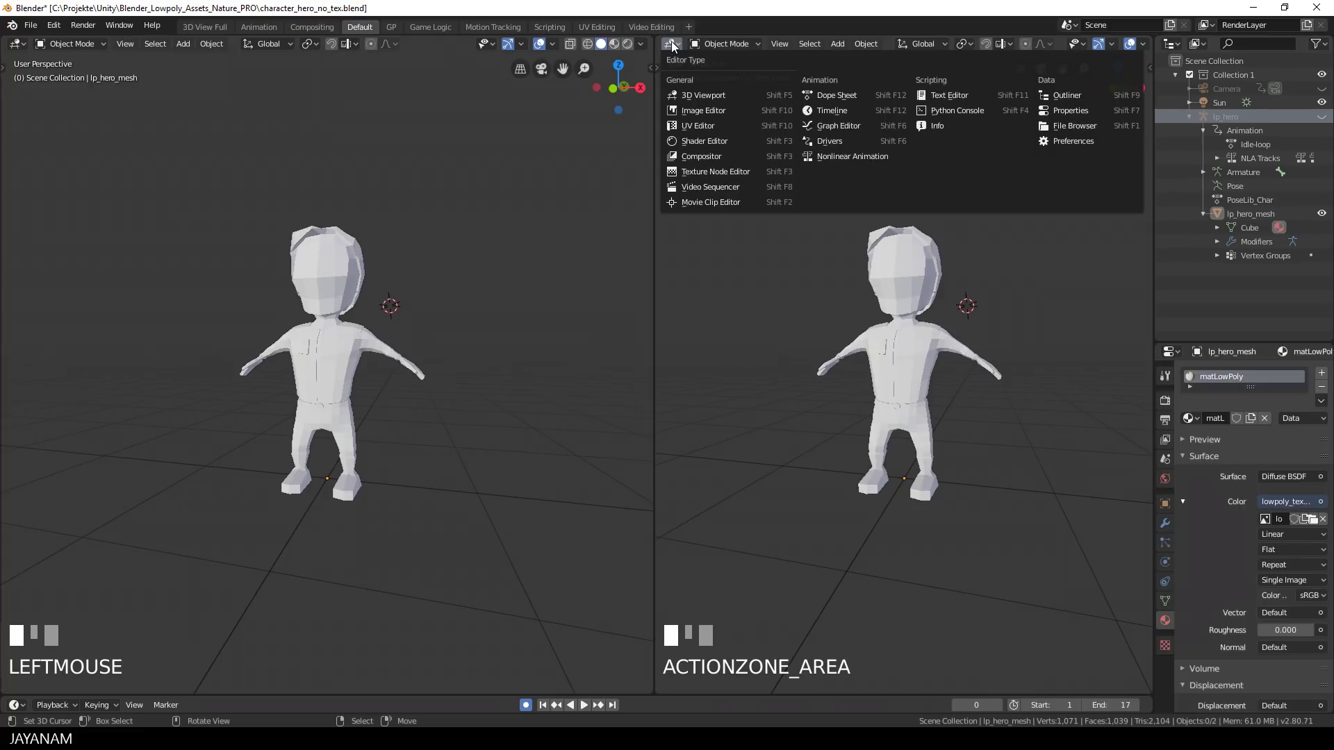
pyautogui.click(724, 137)
pyautogui.press('n')
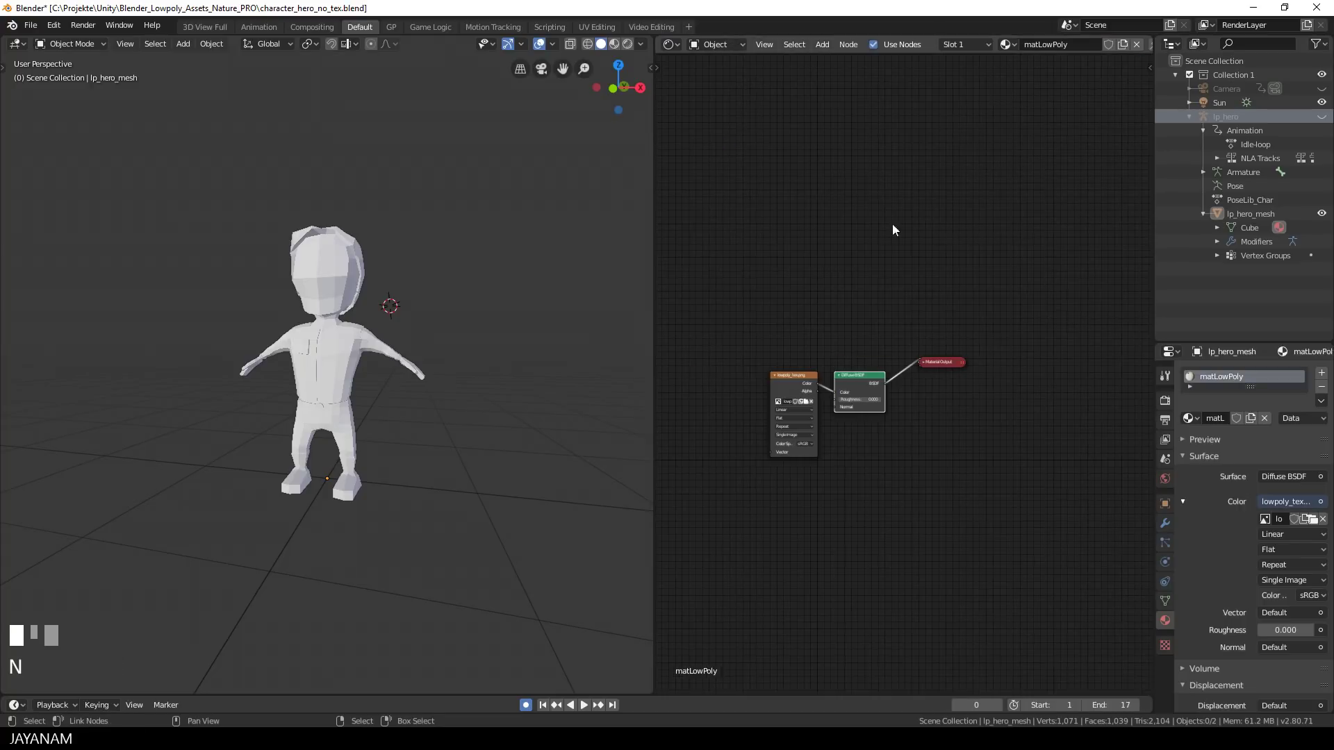
pyautogui.scroll(3, 860, 244)
pyautogui.moveTo(858, 248); pyautogui.dragTo(927, 220, button='middle')
pyautogui.scroll(2, 923, 229)
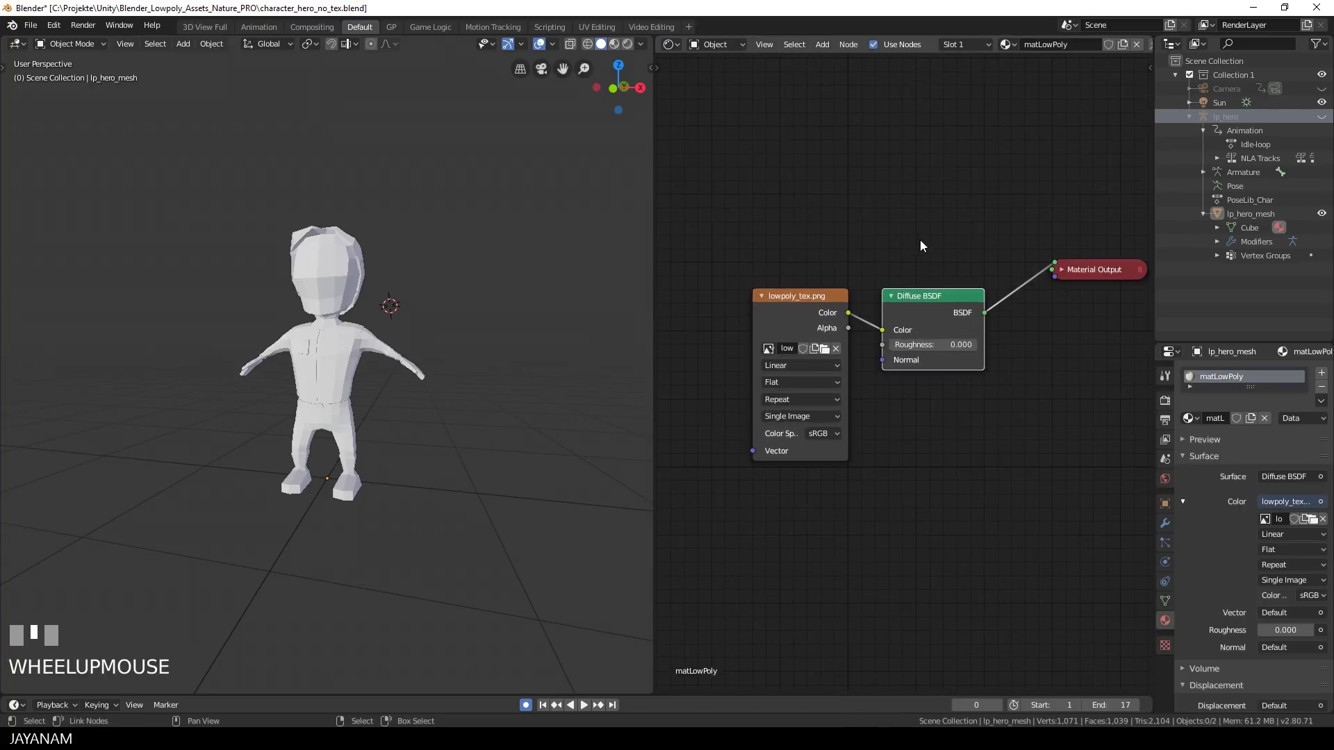
pyautogui.click(810, 306)
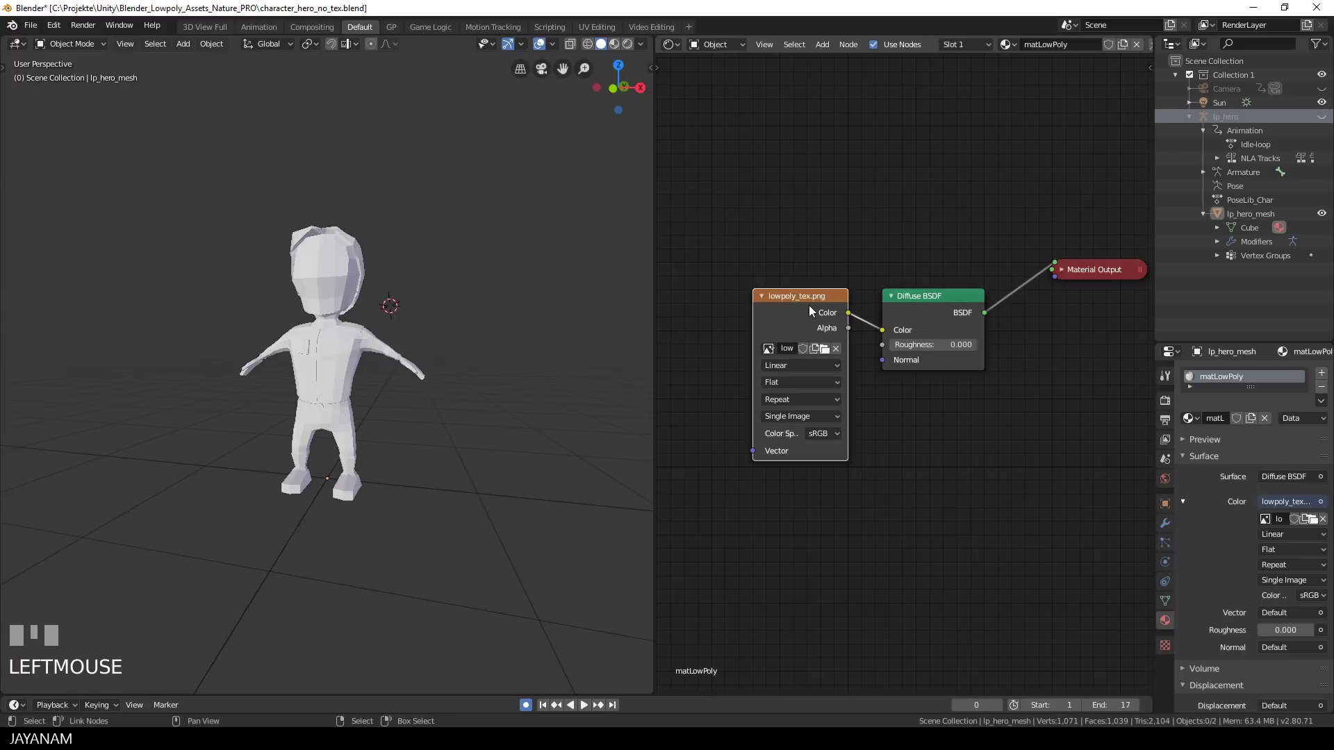
# Step: Change the node area to the UV Editor and display the lowpoly_tex.png palette there with the mesh in Edit Mode
pyautogui.click(670, 45)
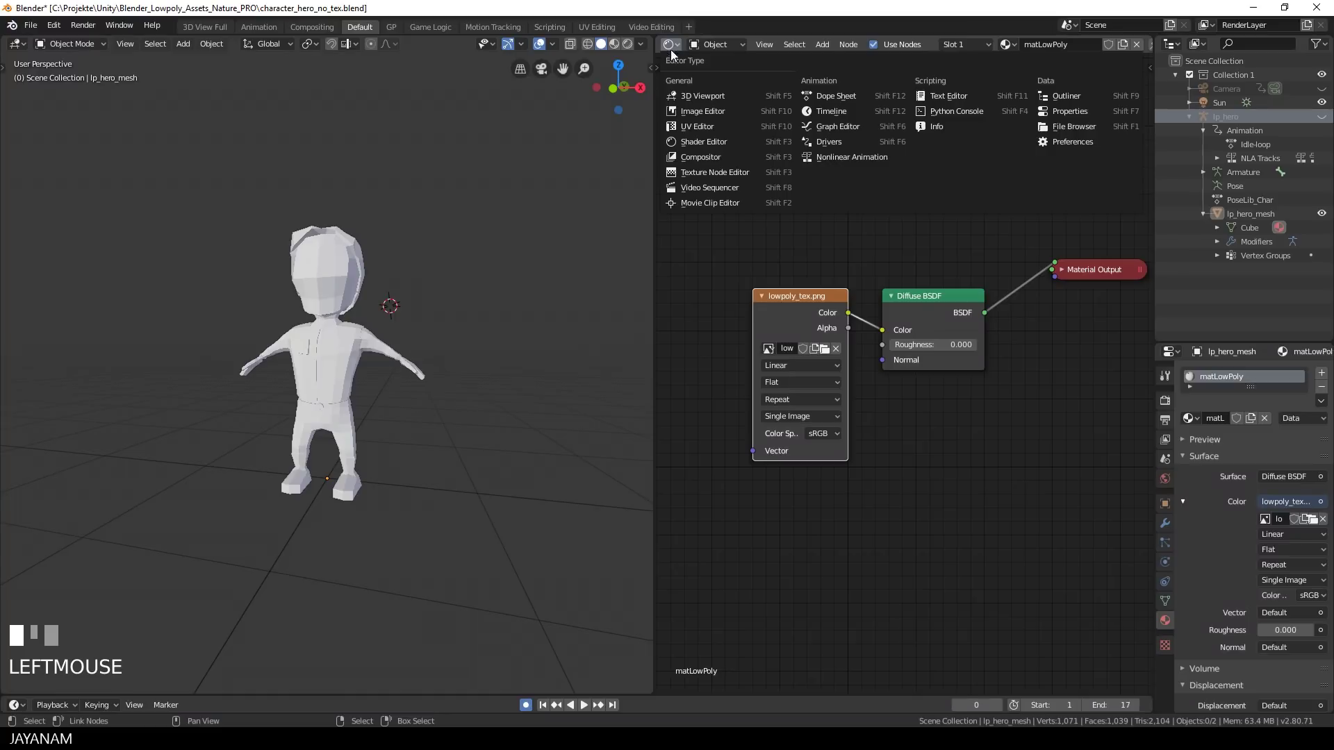
pyautogui.click(700, 128)
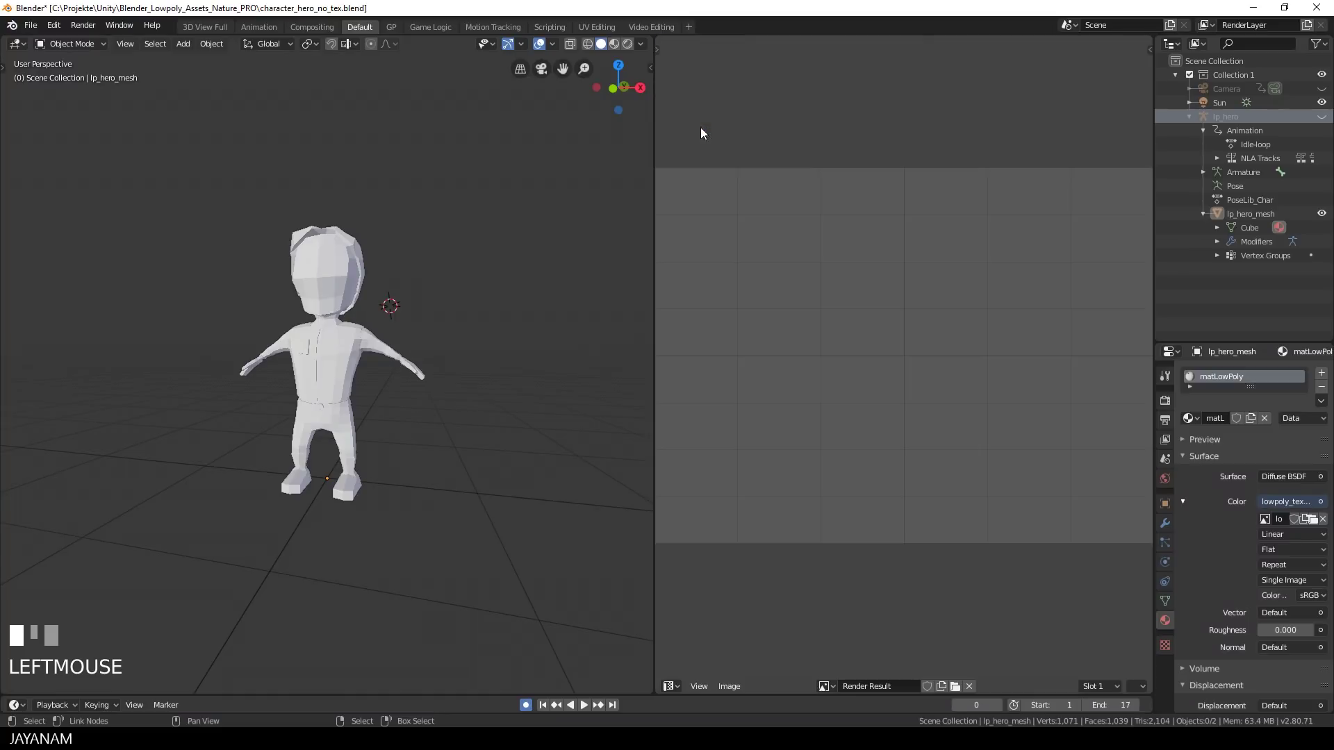
pyautogui.scroll(-3, 903, 545)
pyautogui.scroll(1, 900, 540)
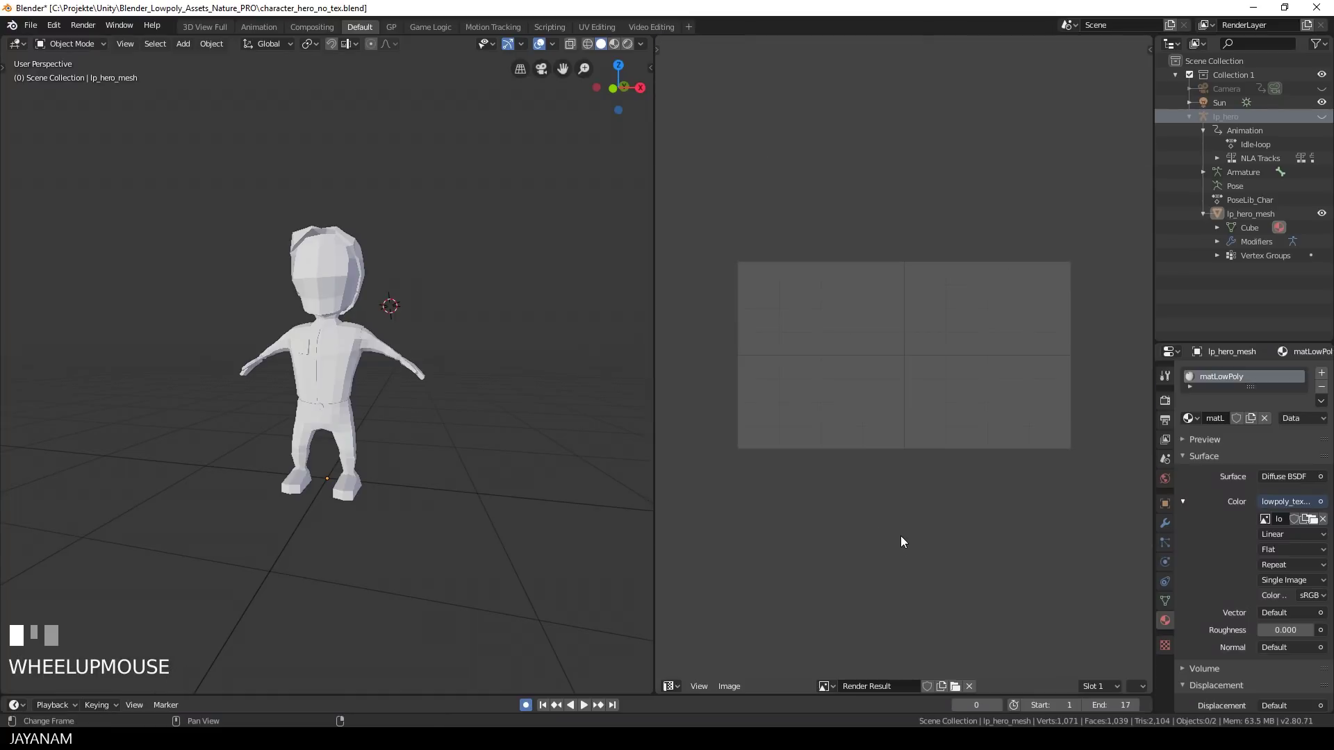
pyautogui.press('Tab')
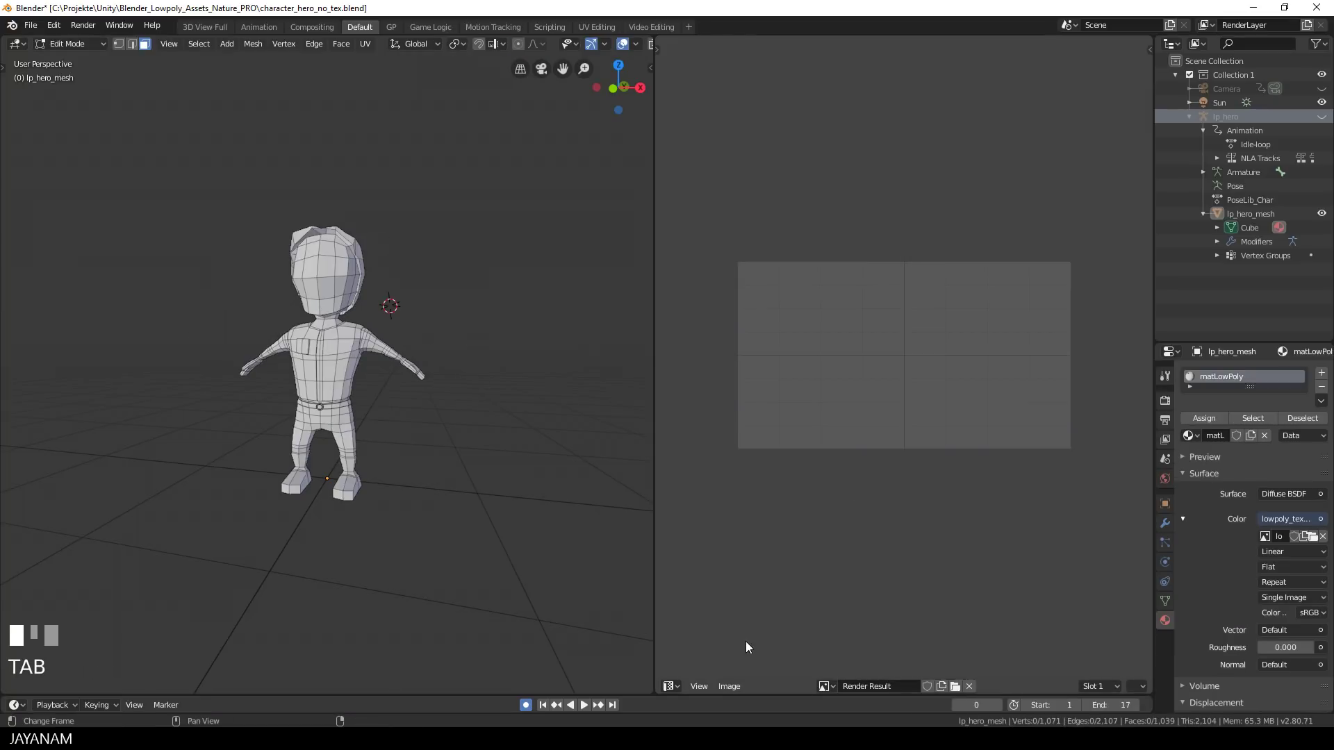
pyautogui.click(827, 687)
pyautogui.click(892, 549)
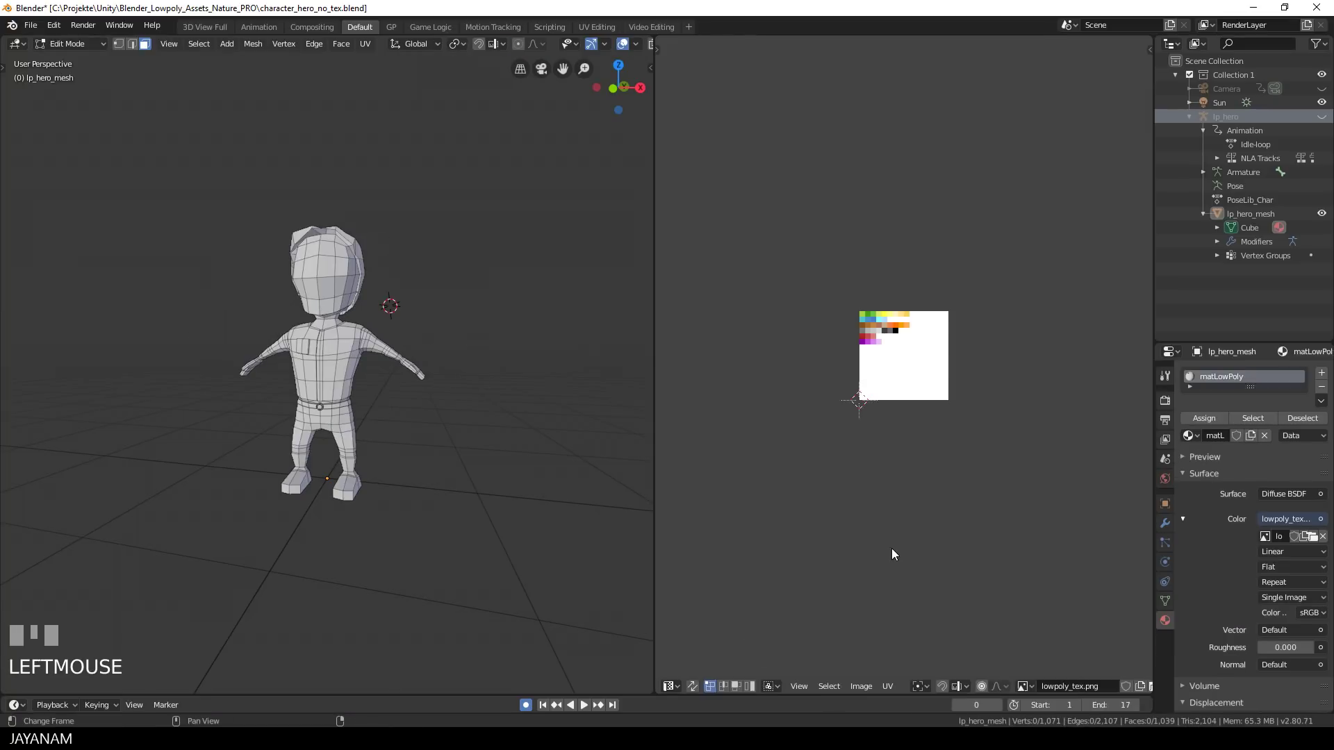
pyautogui.scroll(7, 905, 504)
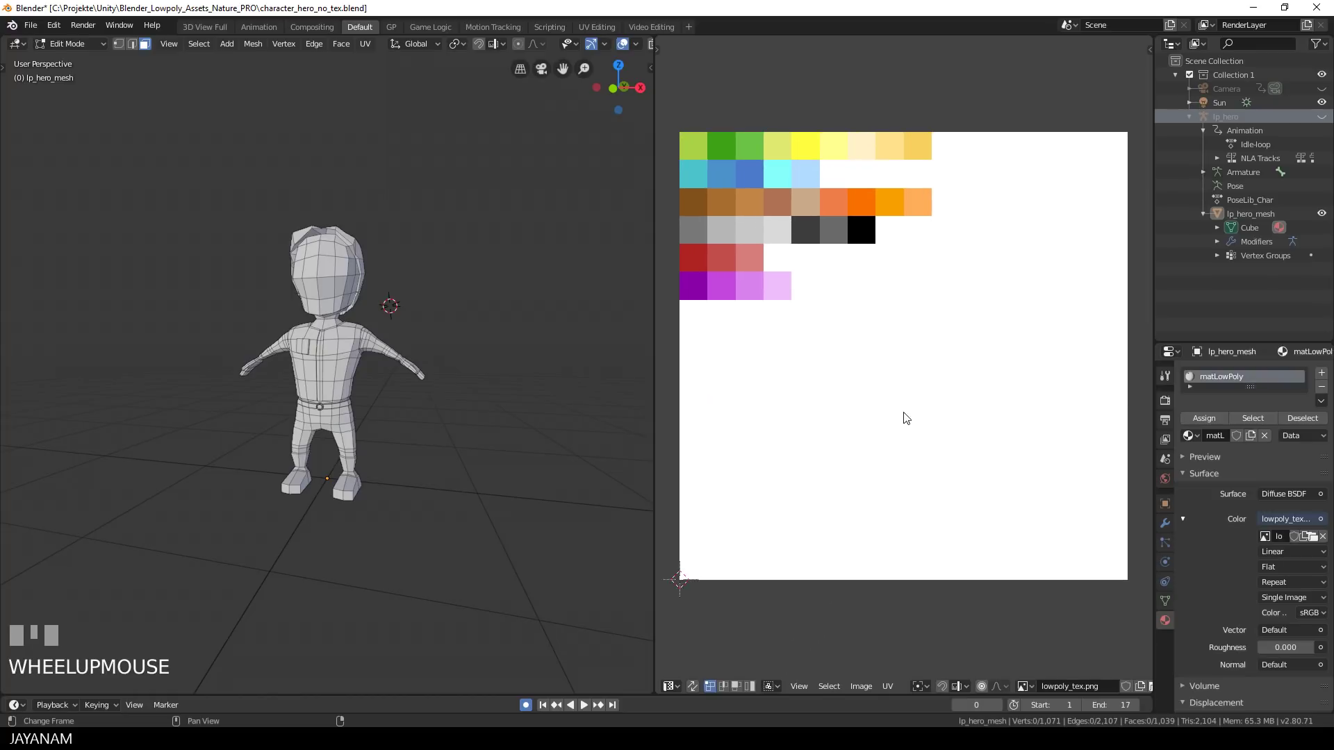
pyautogui.keyDown('shift'); pyautogui.moveTo(902, 414); pyautogui.dragTo(909, 431, button='middle'); pyautogui.keyUp('shift')
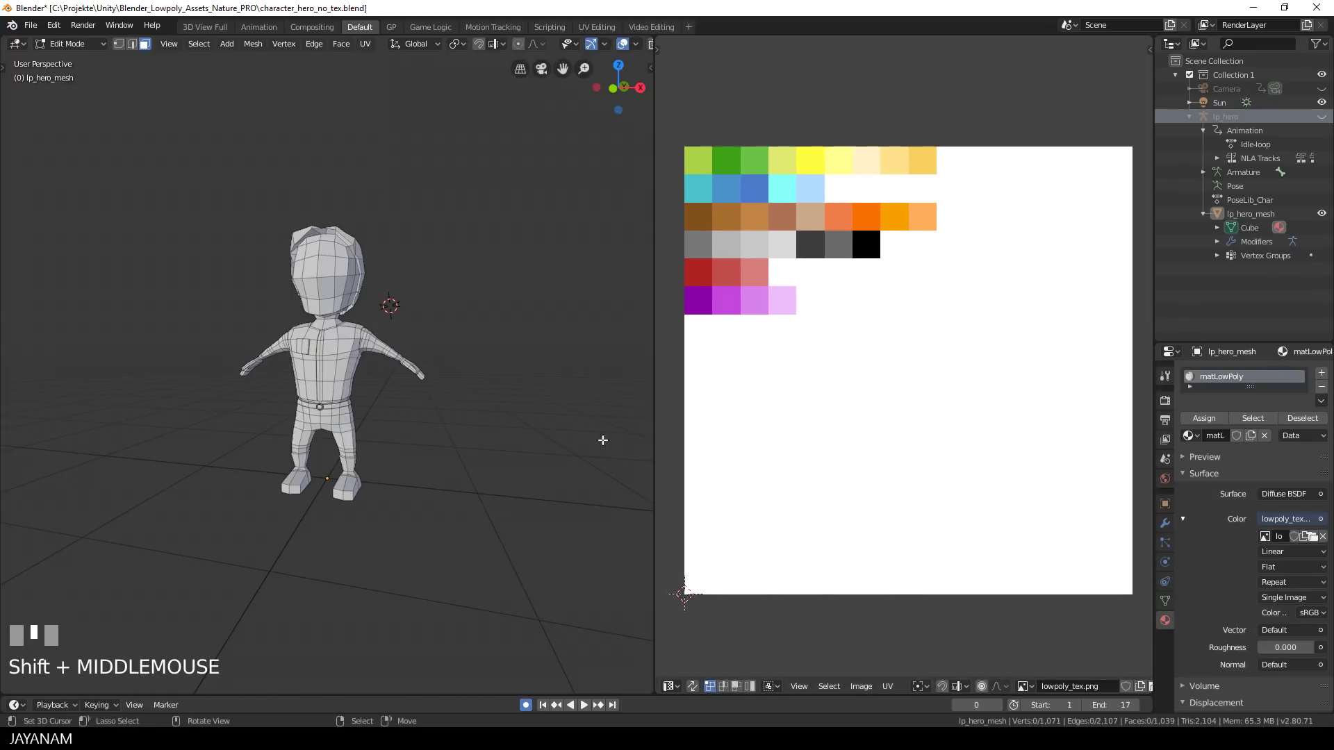
# Step: Switch the 3D viewport to LookDev shading to preview the palette texture on the hero mesh
pyautogui.scroll(1, 496, 121)
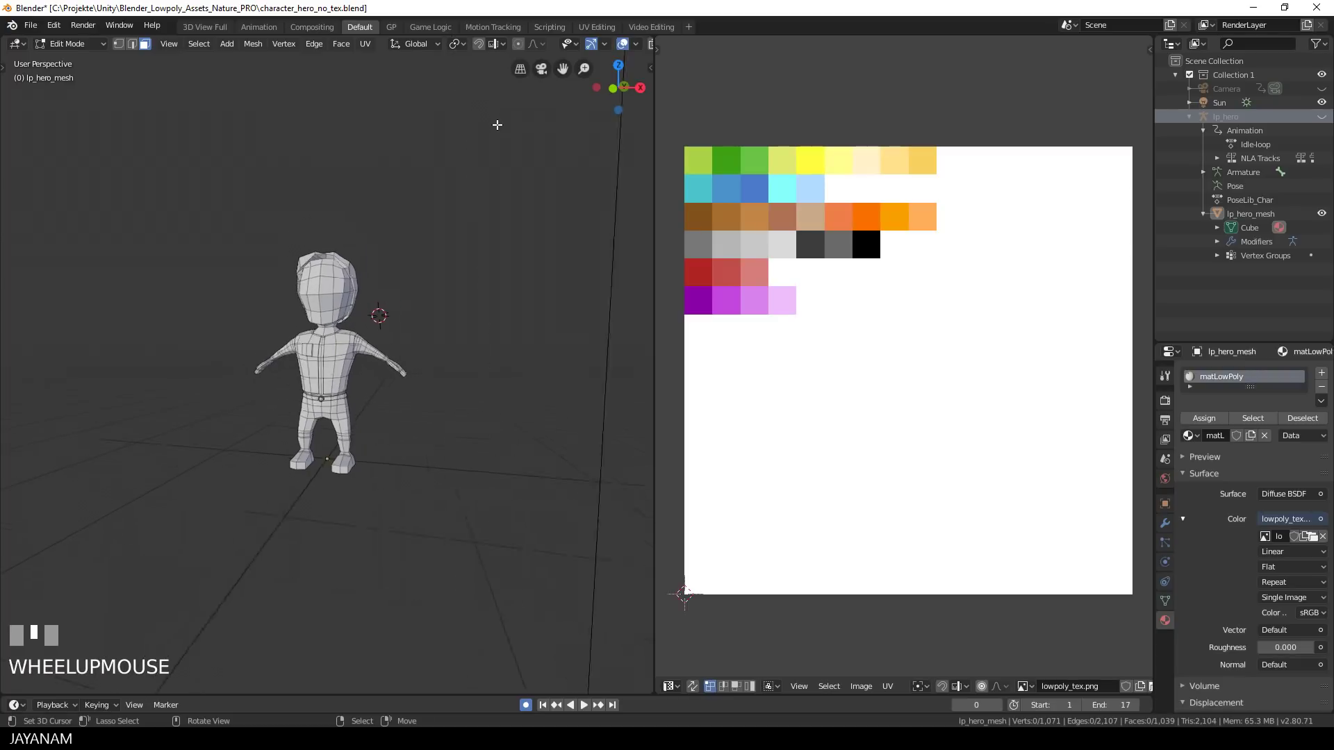
pyautogui.scroll(-2, 633, 47)
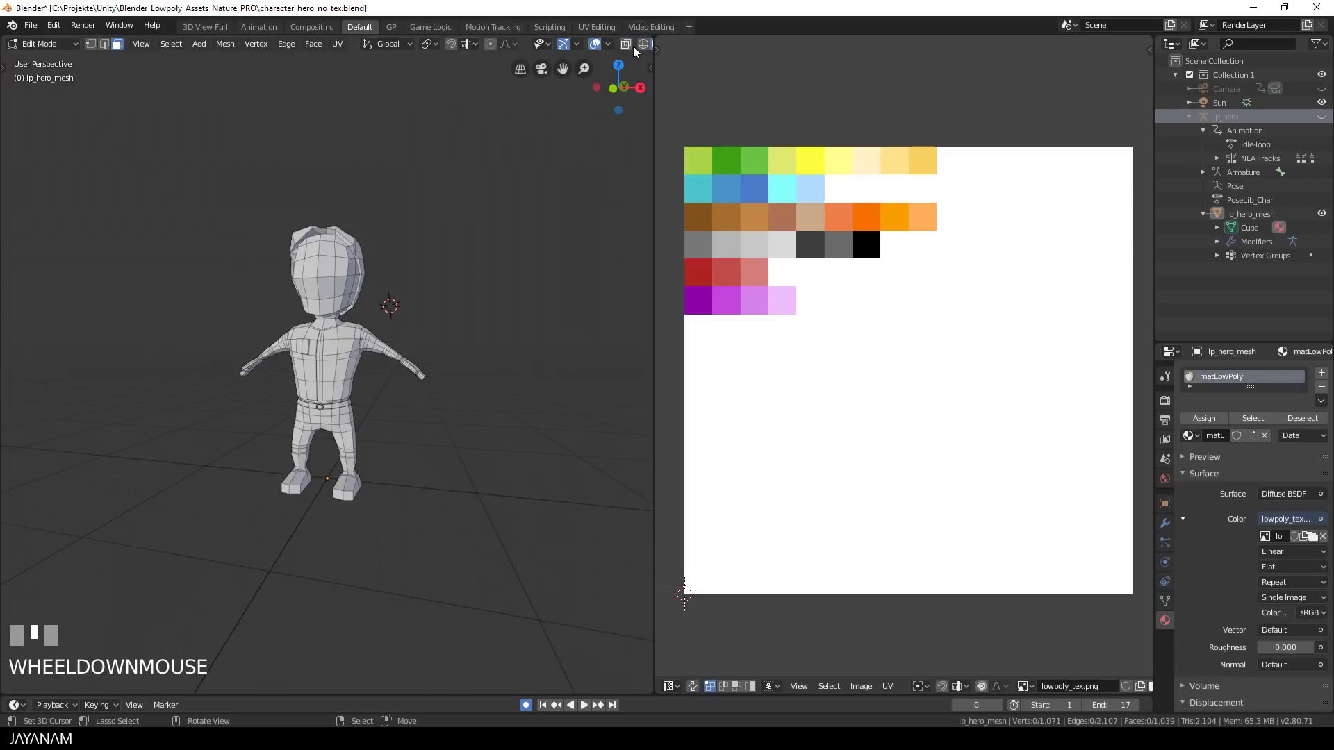
pyautogui.scroll(-4, 634, 50)
pyautogui.click(616, 45)
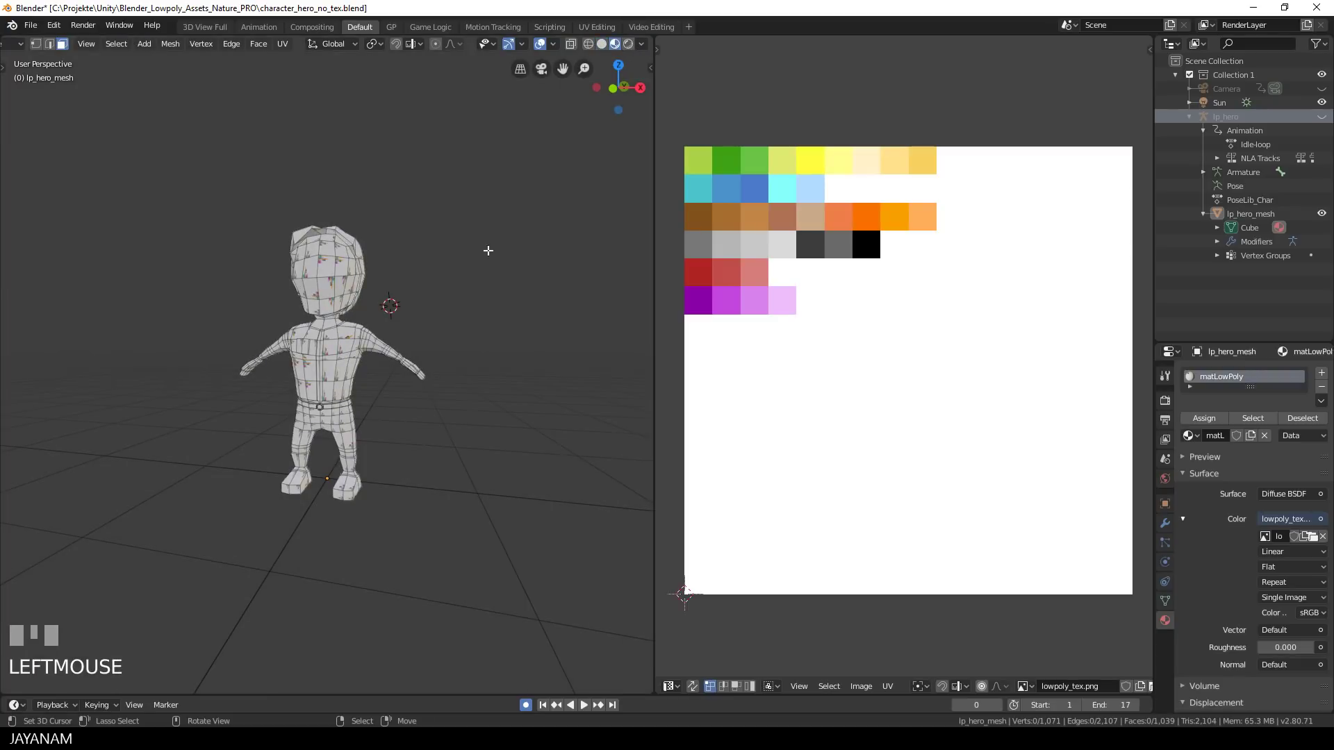
pyautogui.scroll(2, 489, 250)
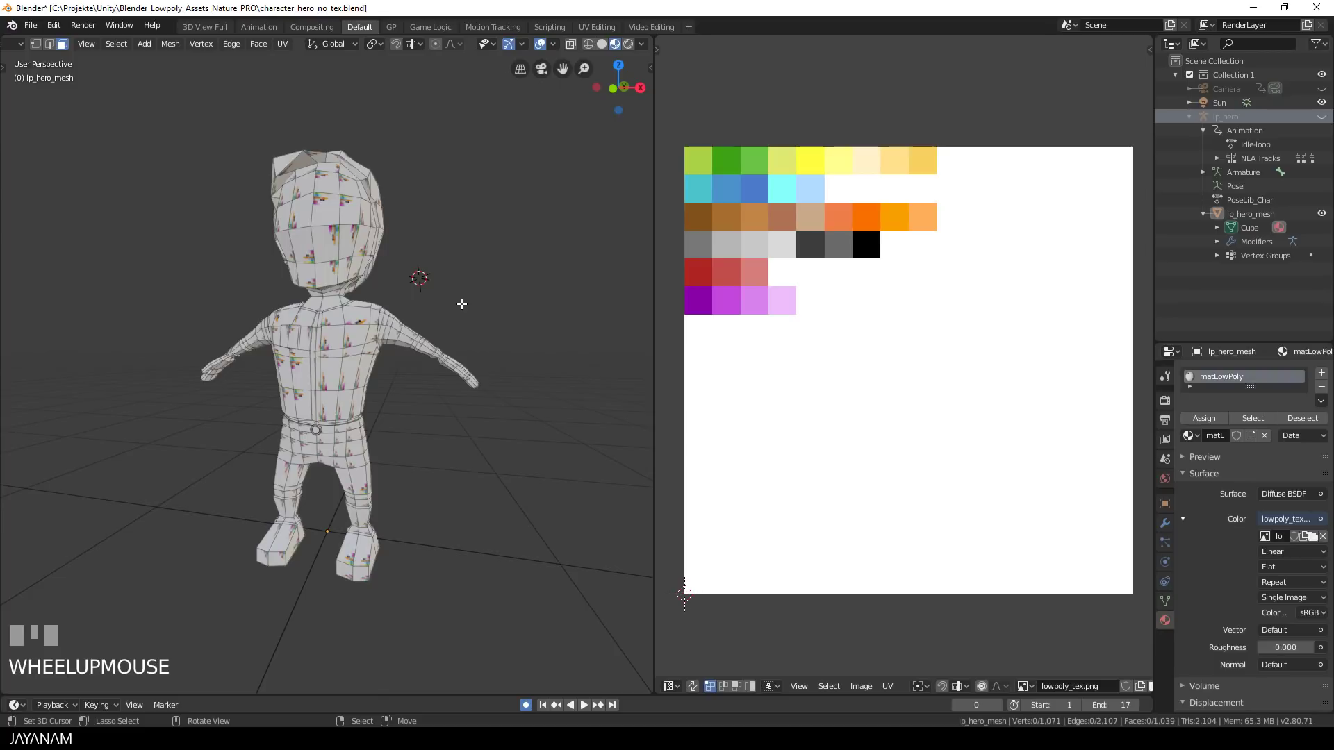
# Step: Select all faces of the hero to show their UVs over the palette, viewing the UV mapping options without applying any
pyautogui.press('a')
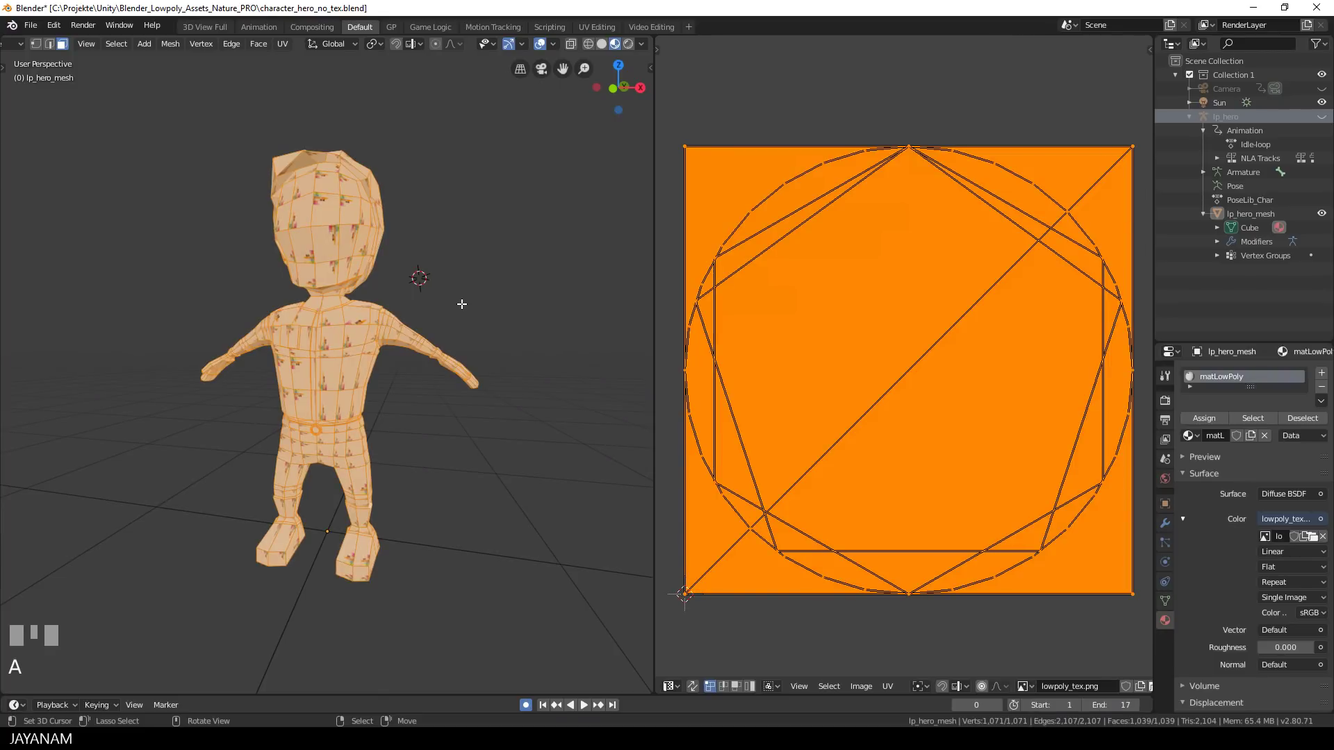
pyautogui.press('u')
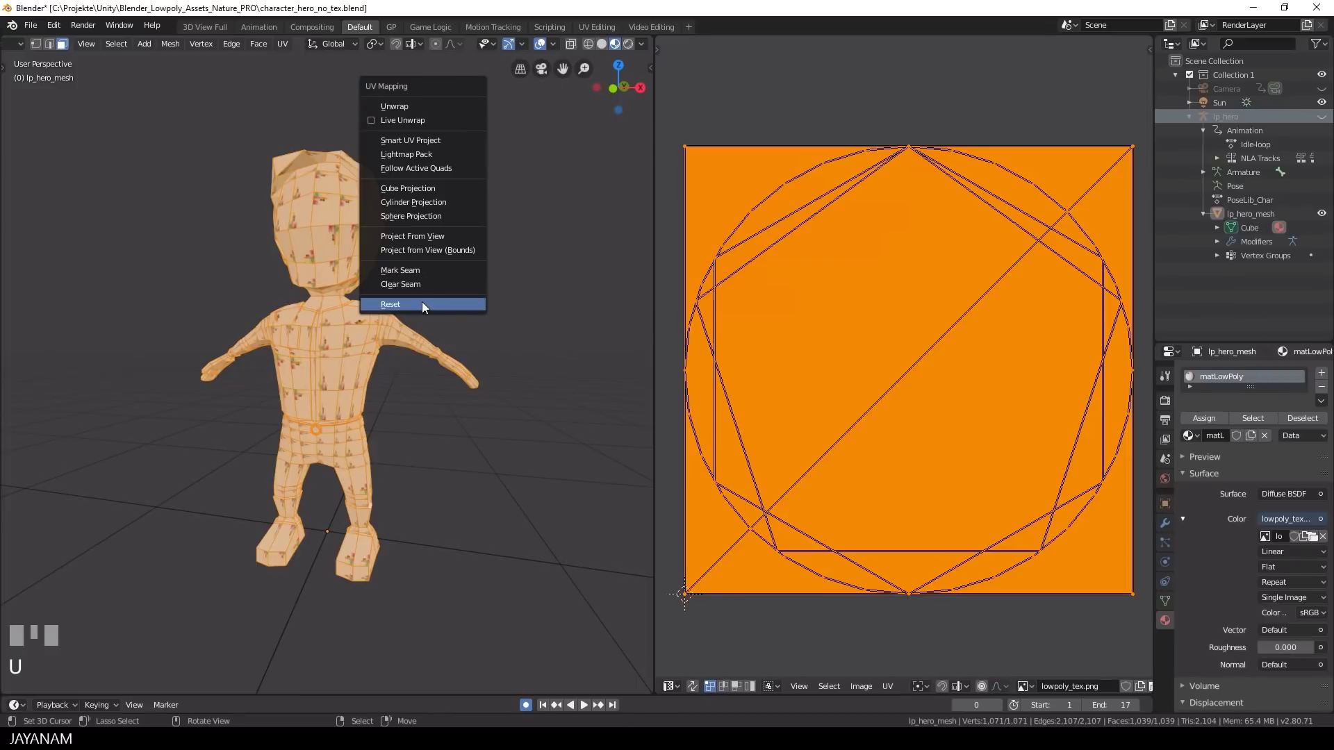
pyautogui.click(498, 292)
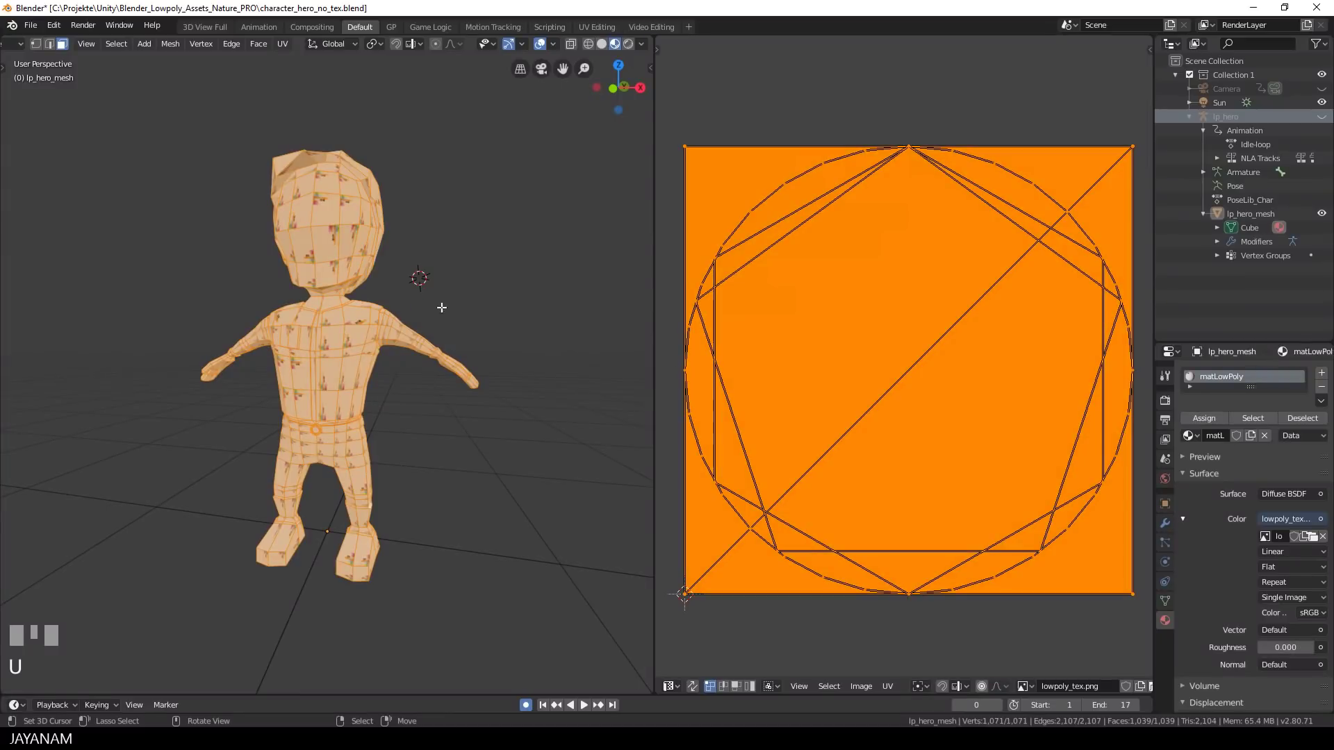
pyautogui.scroll(-1, 964, 453)
pyautogui.scroll(-1, 940, 448)
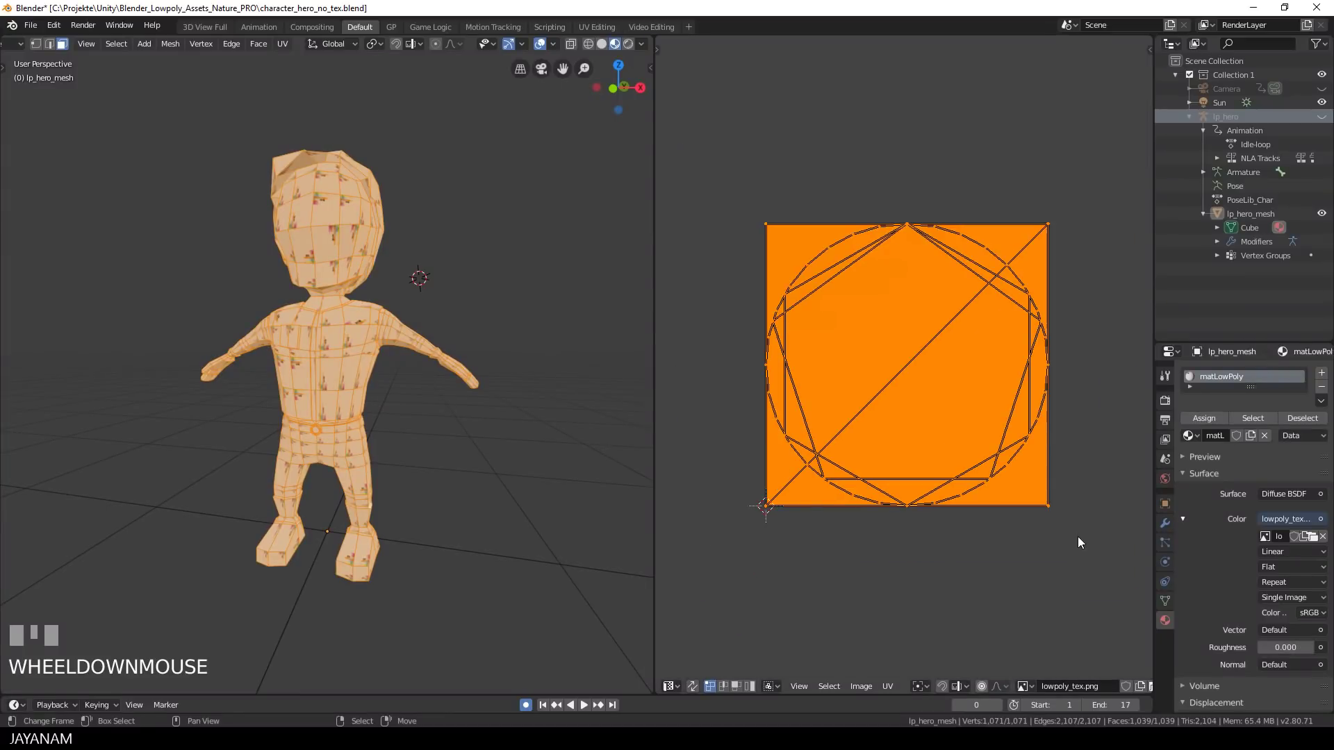
# Step: Shrink all the hero's UVs to less than one palette swatch and move them onto the empty white area below the swatches
pyautogui.press('s')
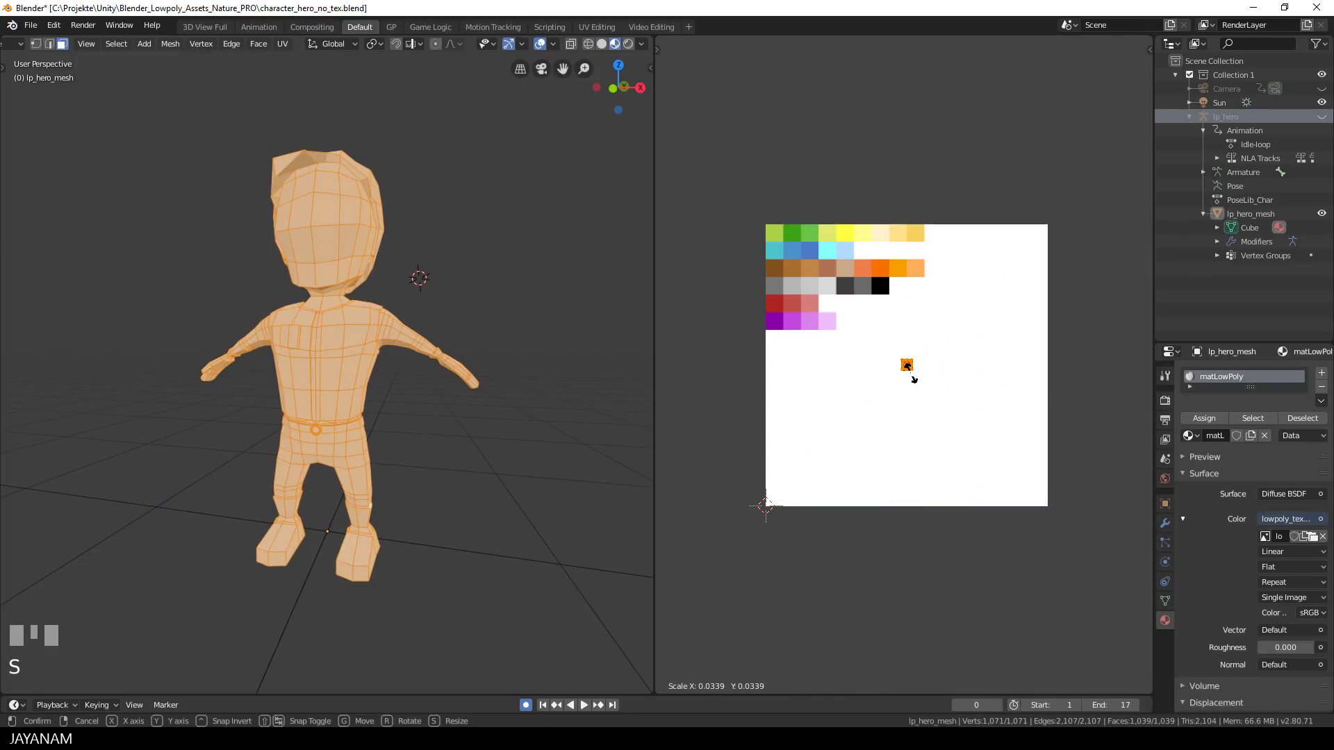
pyautogui.click(914, 378)
pyautogui.scroll(2, 915, 378)
pyautogui.press('g')
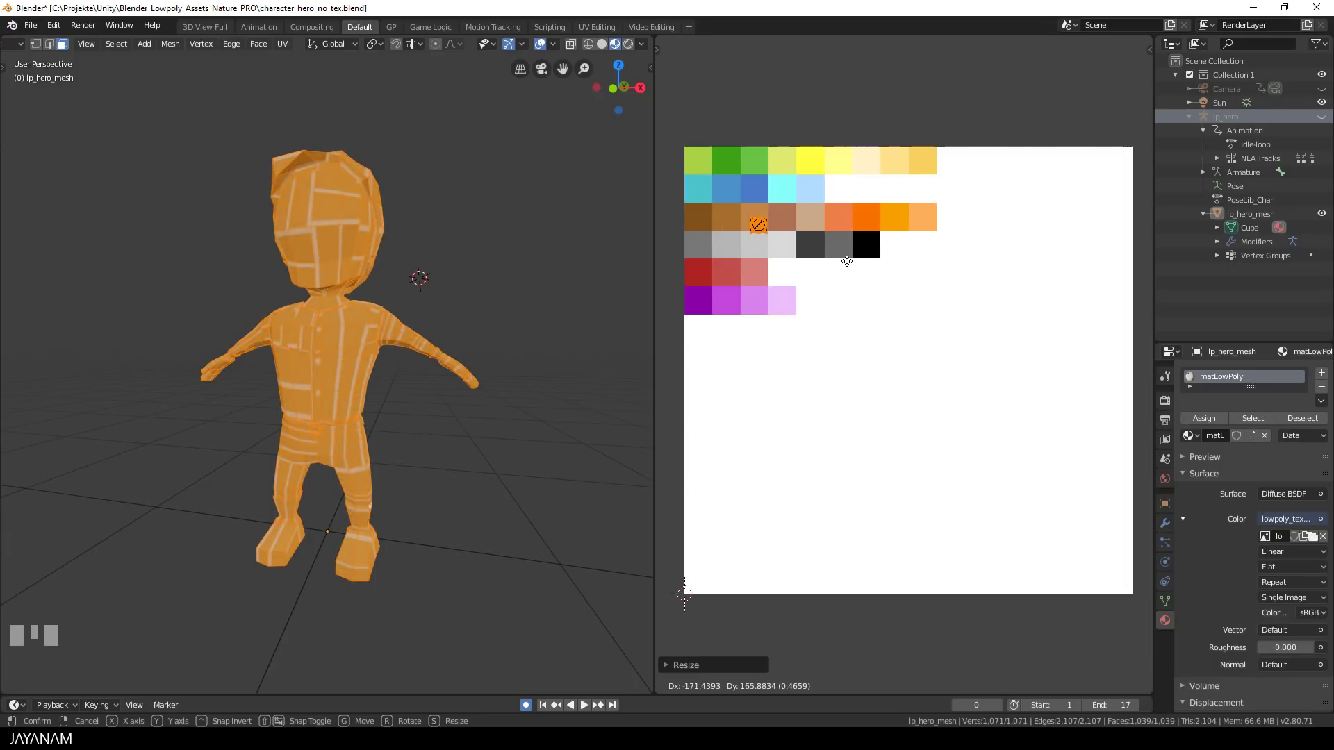
pyautogui.click(931, 375)
# Step: Select only the cloth_boots vertex group and move its UVs onto the dark brown swatch of the palette
pyautogui.moveTo(461, 521); pyautogui.dragTo(476, 508, button='middle')
pyautogui.press('a')
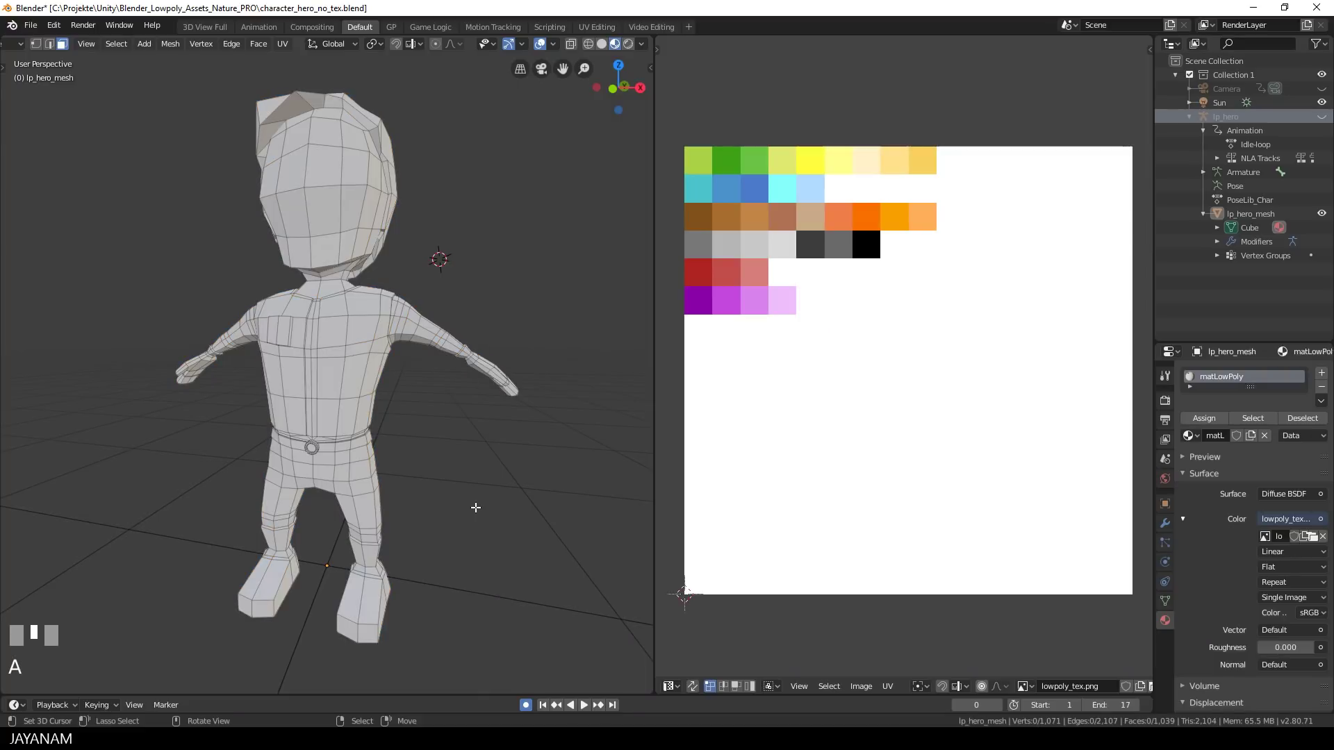
pyautogui.click(1165, 601)
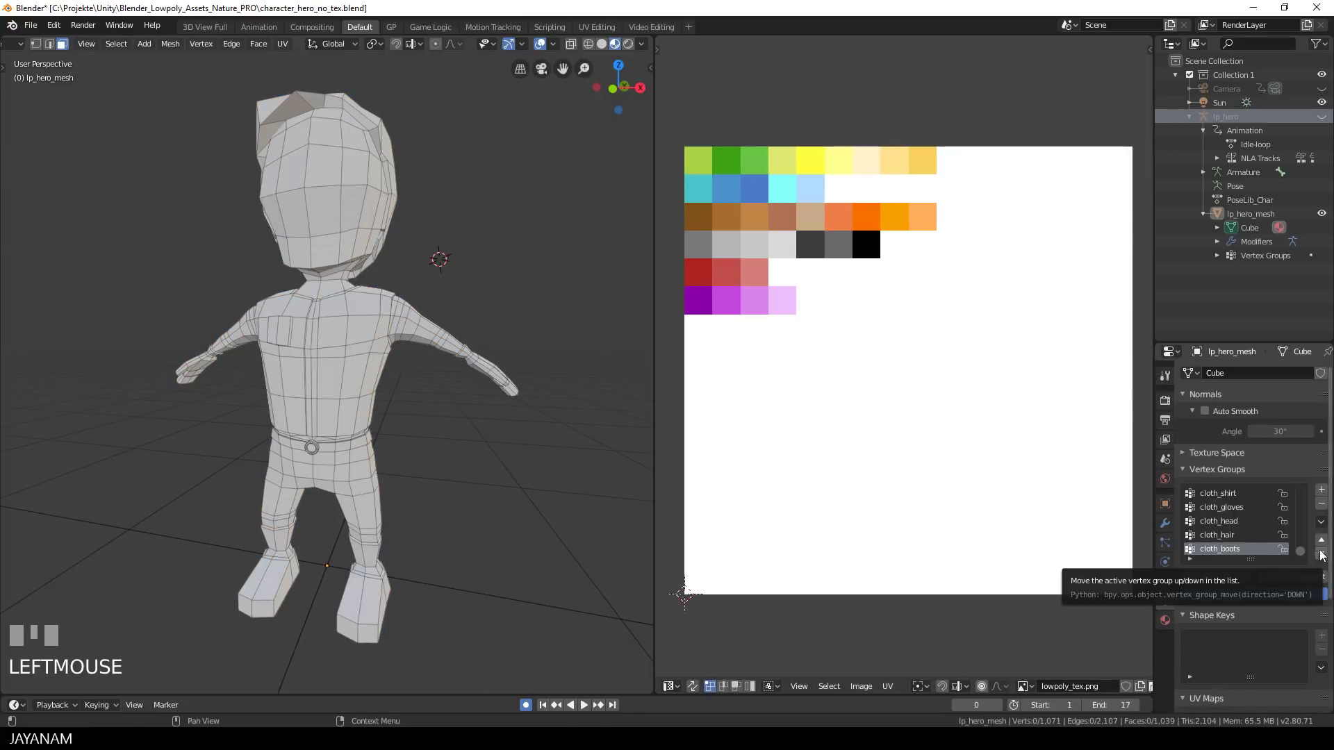
pyautogui.click(1274, 577)
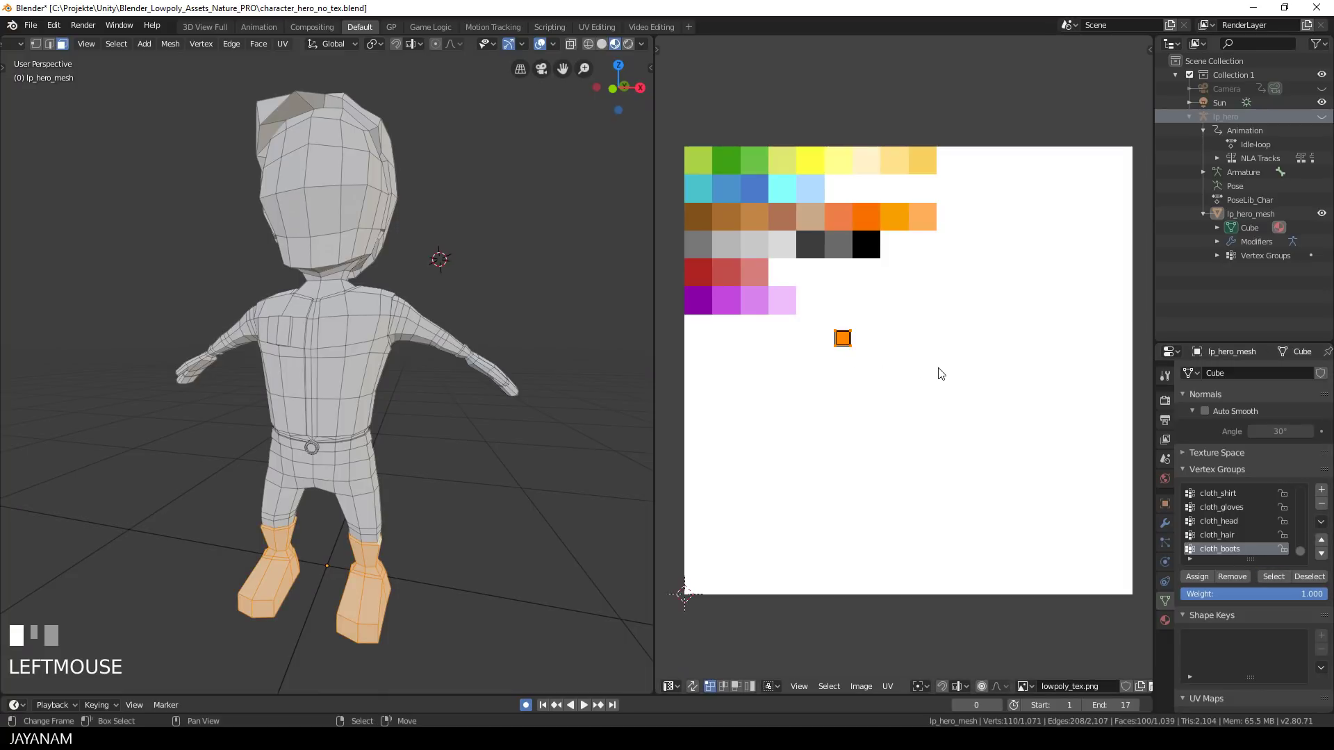
pyautogui.press('g')
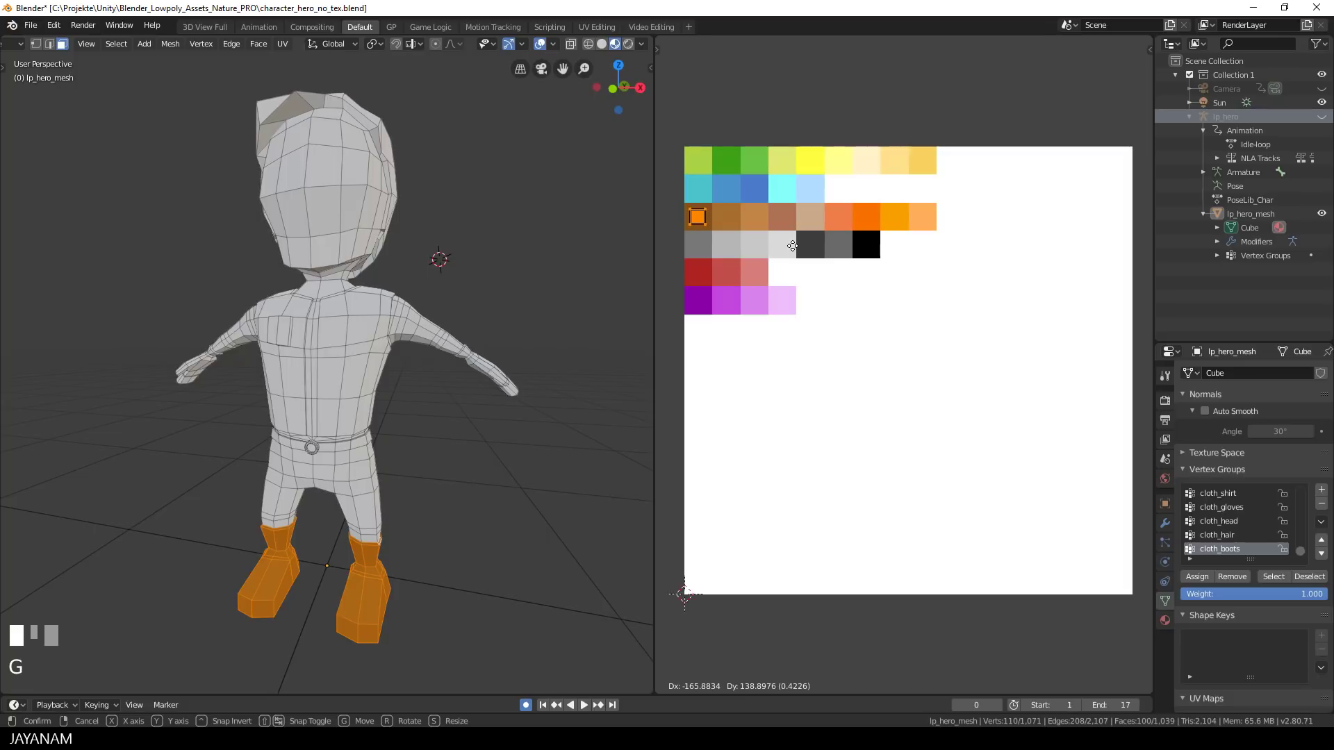
pyautogui.click(776, 272)
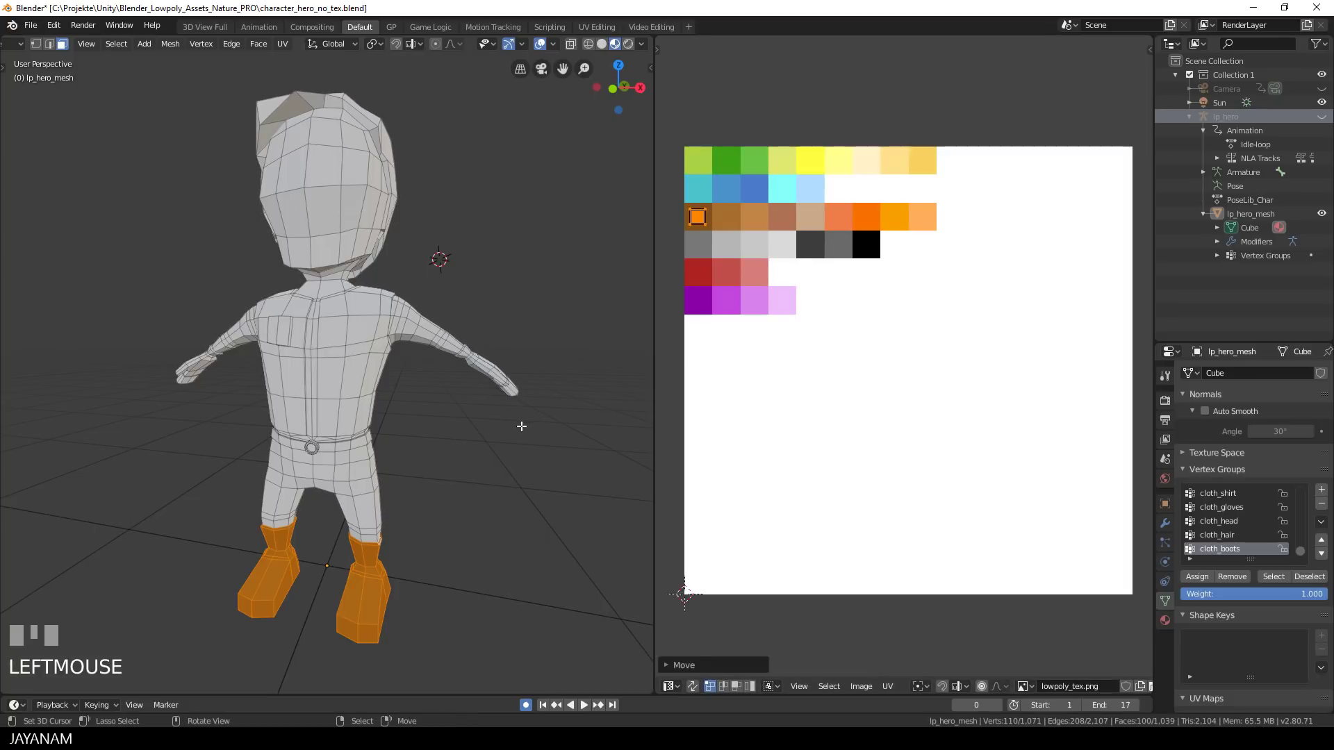
# Step: Select only the cloth_gloves vertex group and move its UVs onto the dark brown swatch
pyautogui.press('a')
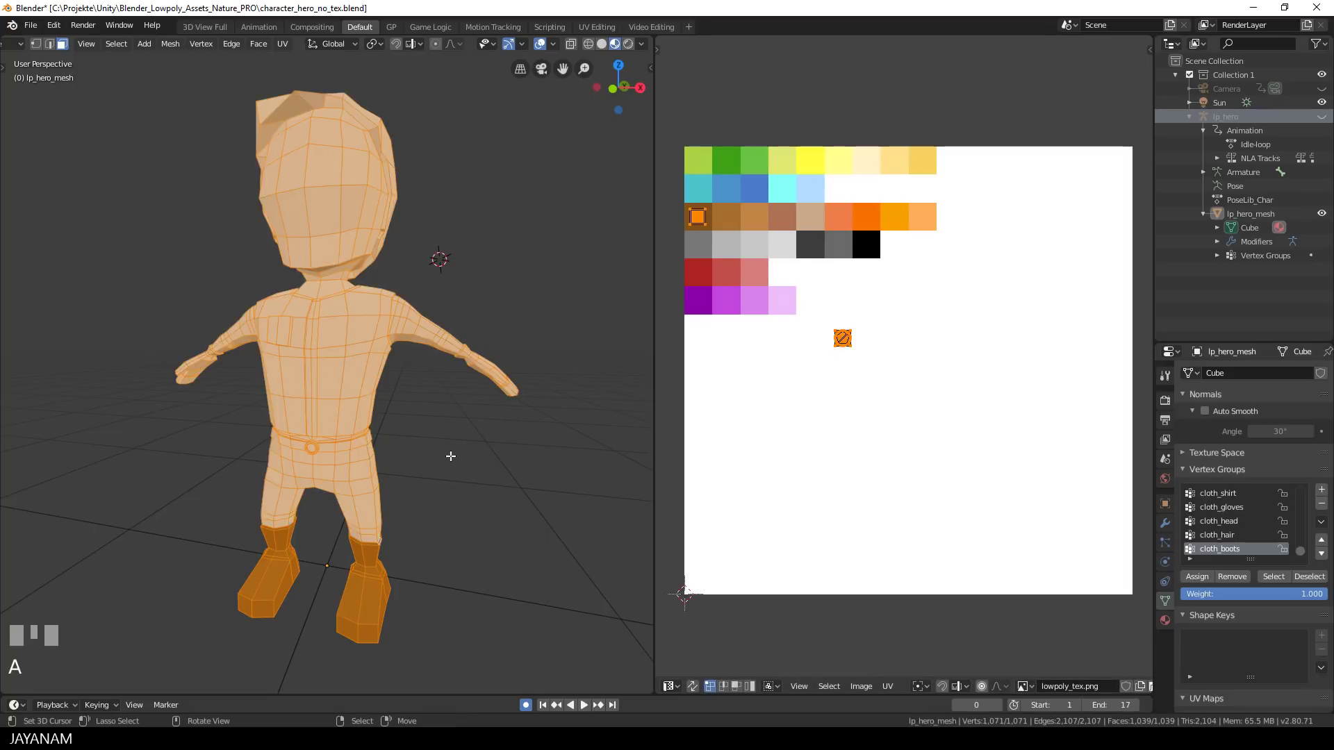
pyautogui.press('a')
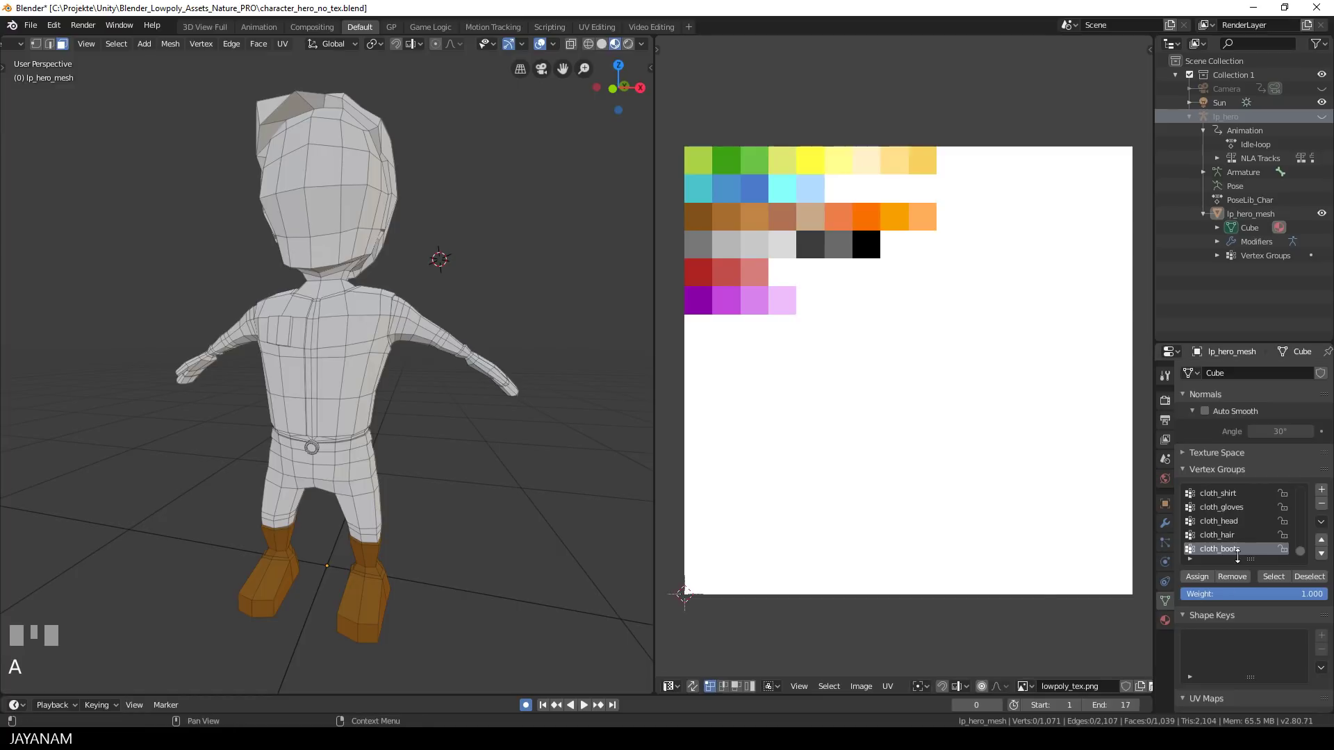
pyautogui.click(1237, 508)
pyautogui.click(1271, 576)
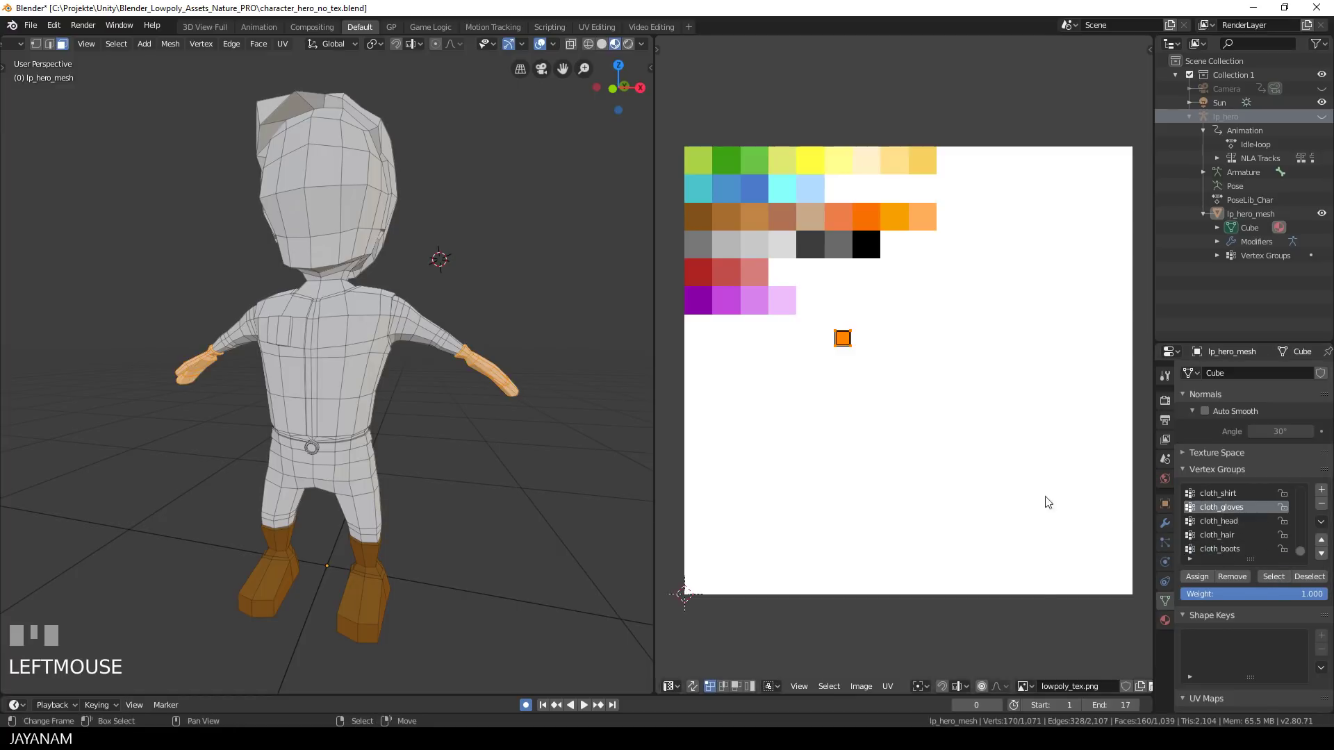
pyautogui.press('g')
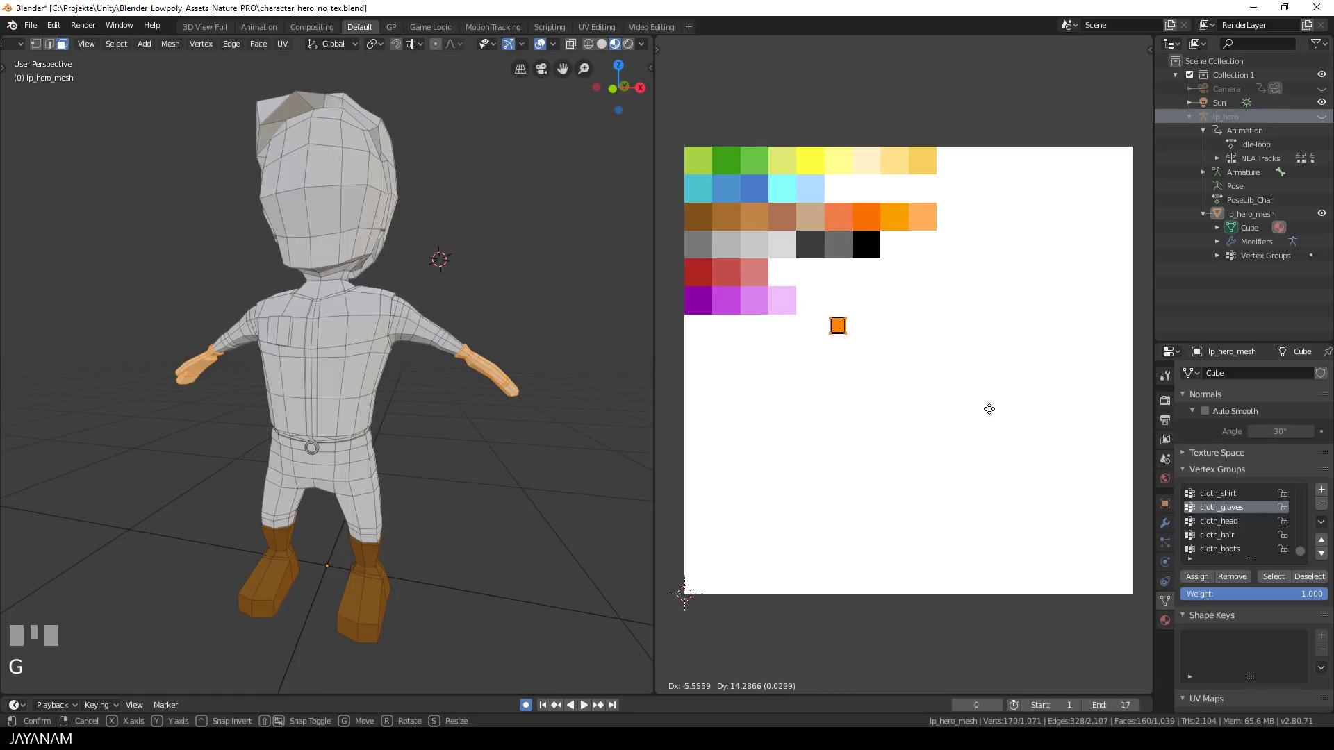
pyautogui.click(852, 306)
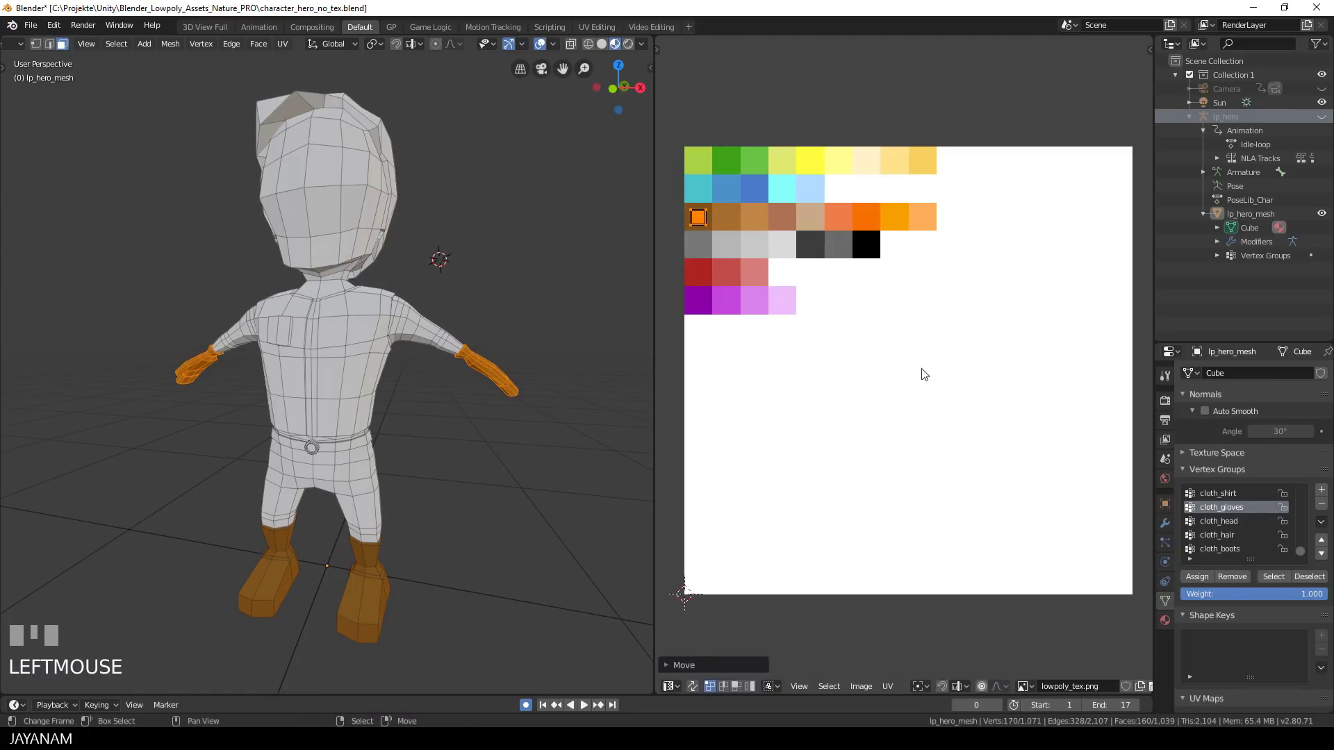
# Step: Select only the cloth_hair vertex group and remove the two stray faces on the side of the head from the selection
pyautogui.click(1227, 535)
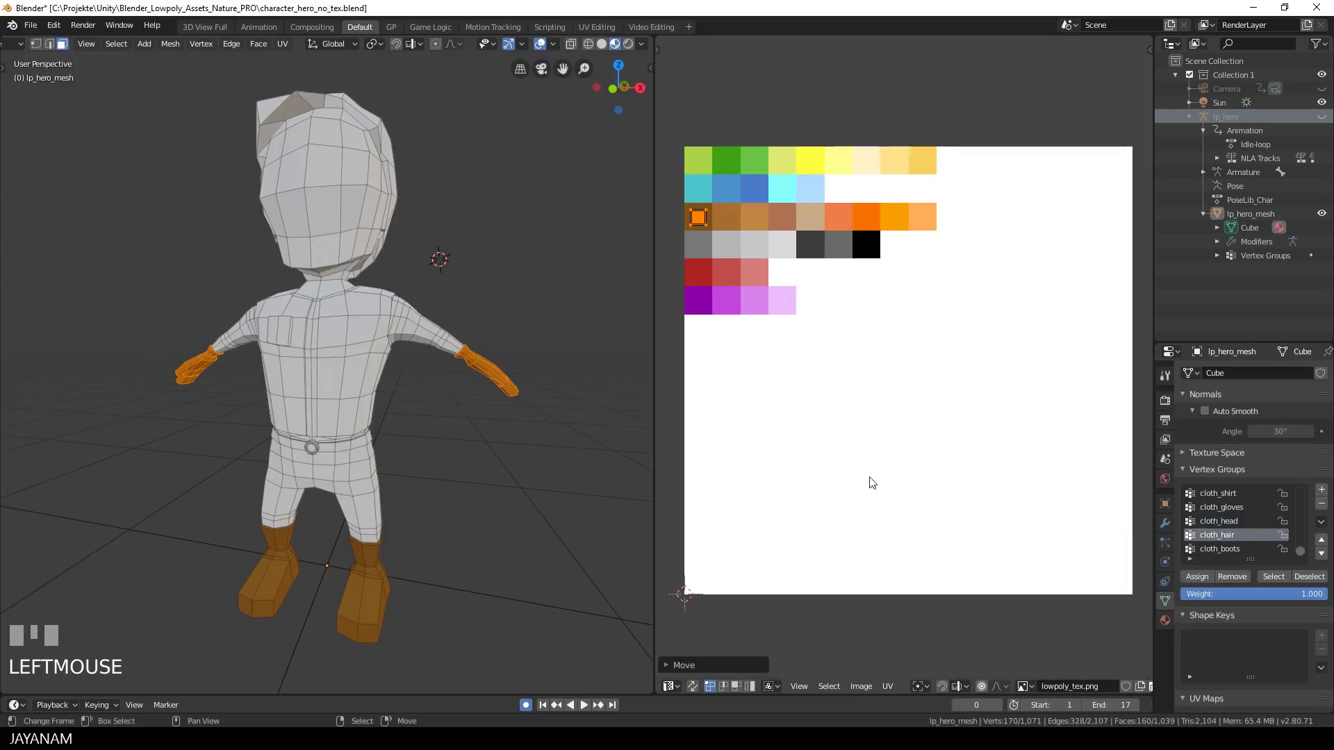
pyautogui.press('a')
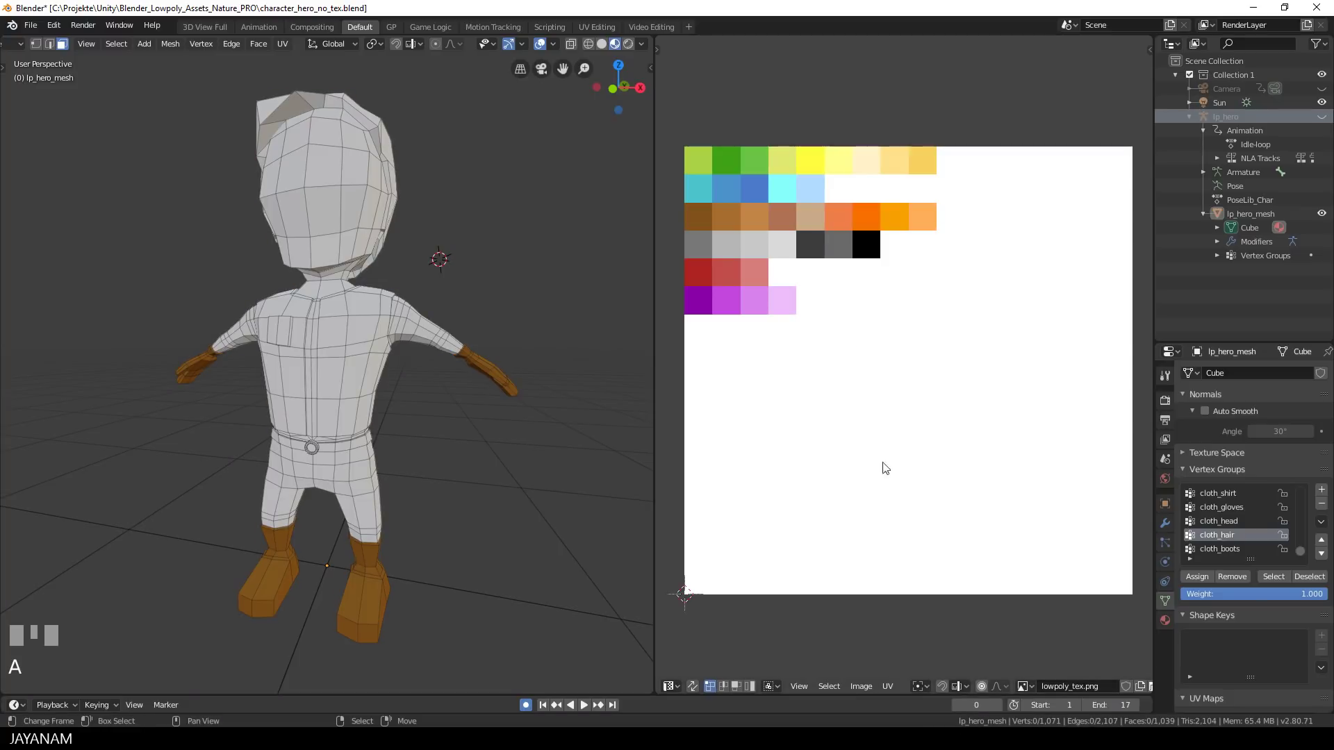
pyautogui.click(1276, 576)
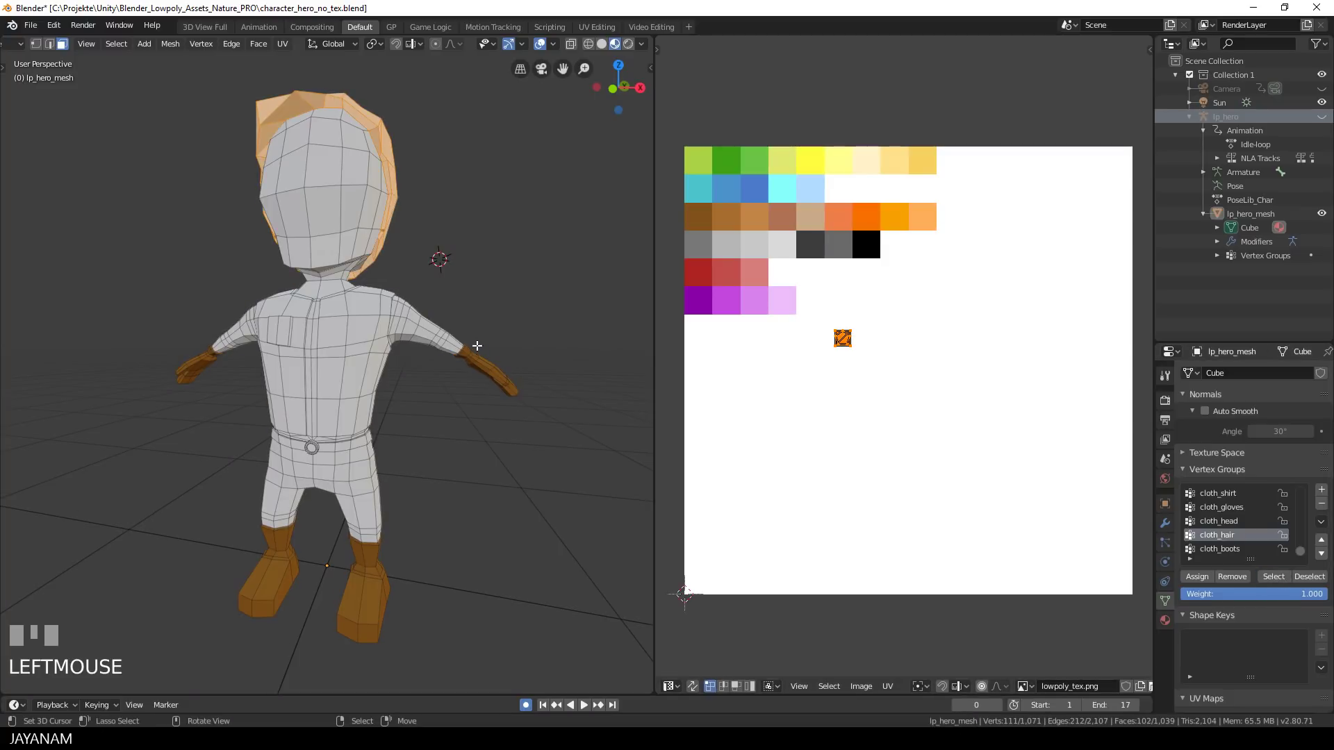
pyautogui.moveTo(479, 348); pyautogui.dragTo(434, 306, button='middle')
pyautogui.scroll(3, 459, 337)
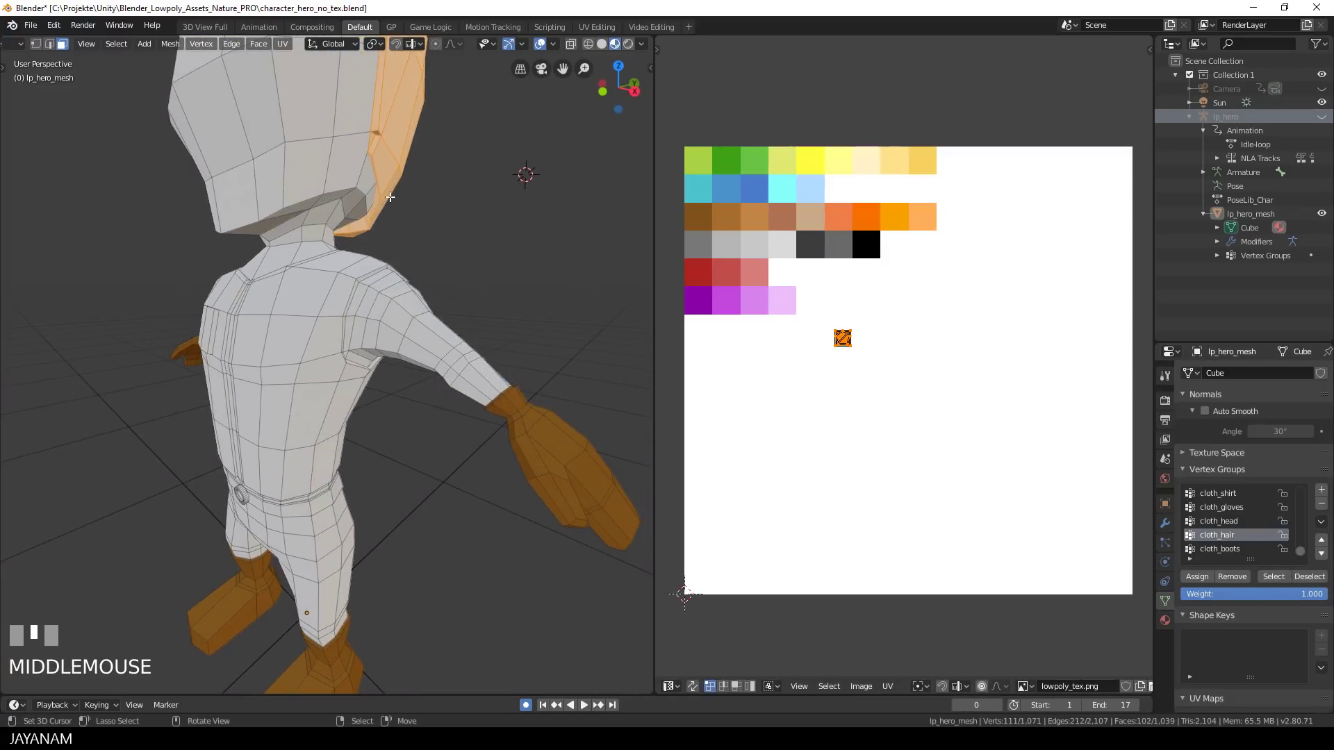
pyautogui.scroll(2, 434, 305)
pyautogui.keyDown('shift'); pyautogui.moveTo(449, 139); pyautogui.dragTo(561, 244, button='middle'); pyautogui.keyUp('shift')
pyautogui.keyDown('shift'); pyautogui.rightClick(410, 259); pyautogui.keyUp('shift')
pyautogui.scroll(4, 378, 172)
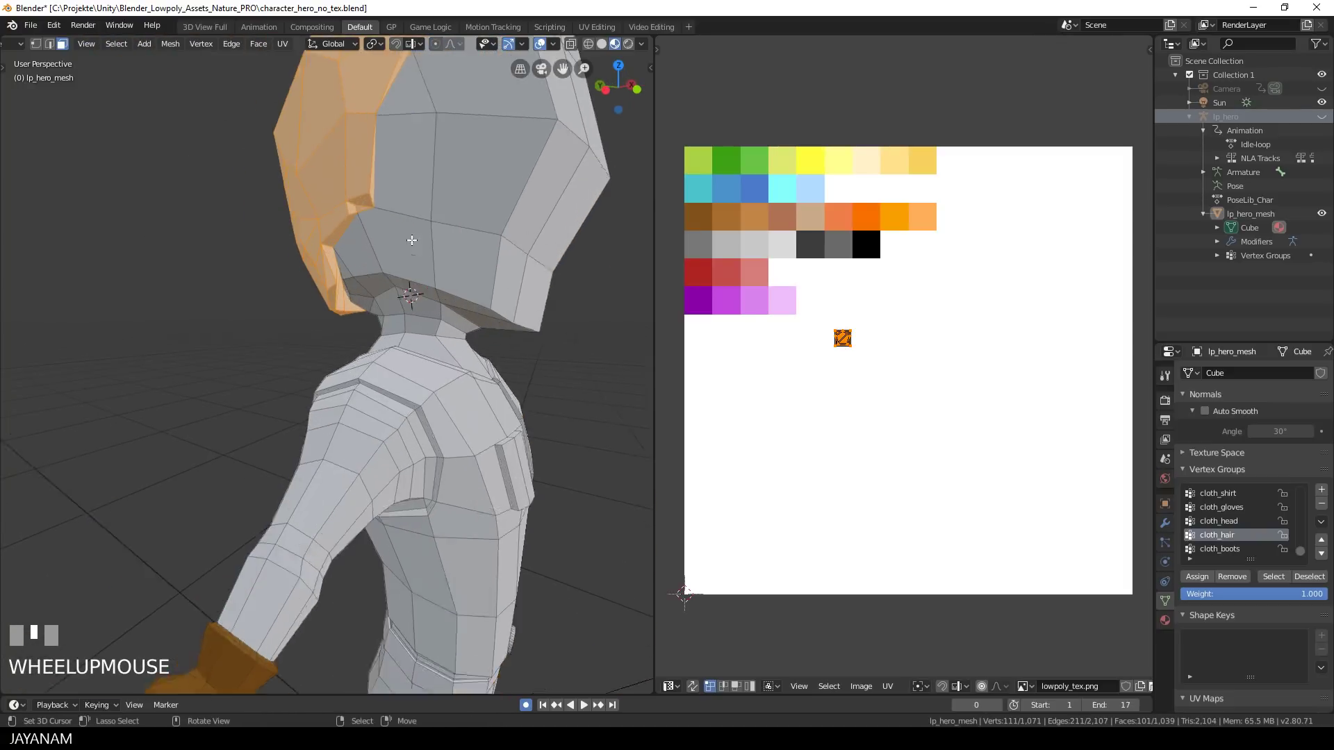
pyautogui.keyDown('shift'); pyautogui.rightClick(372, 160); pyautogui.keyUp('shift')
pyautogui.scroll(-2, 371, 159)
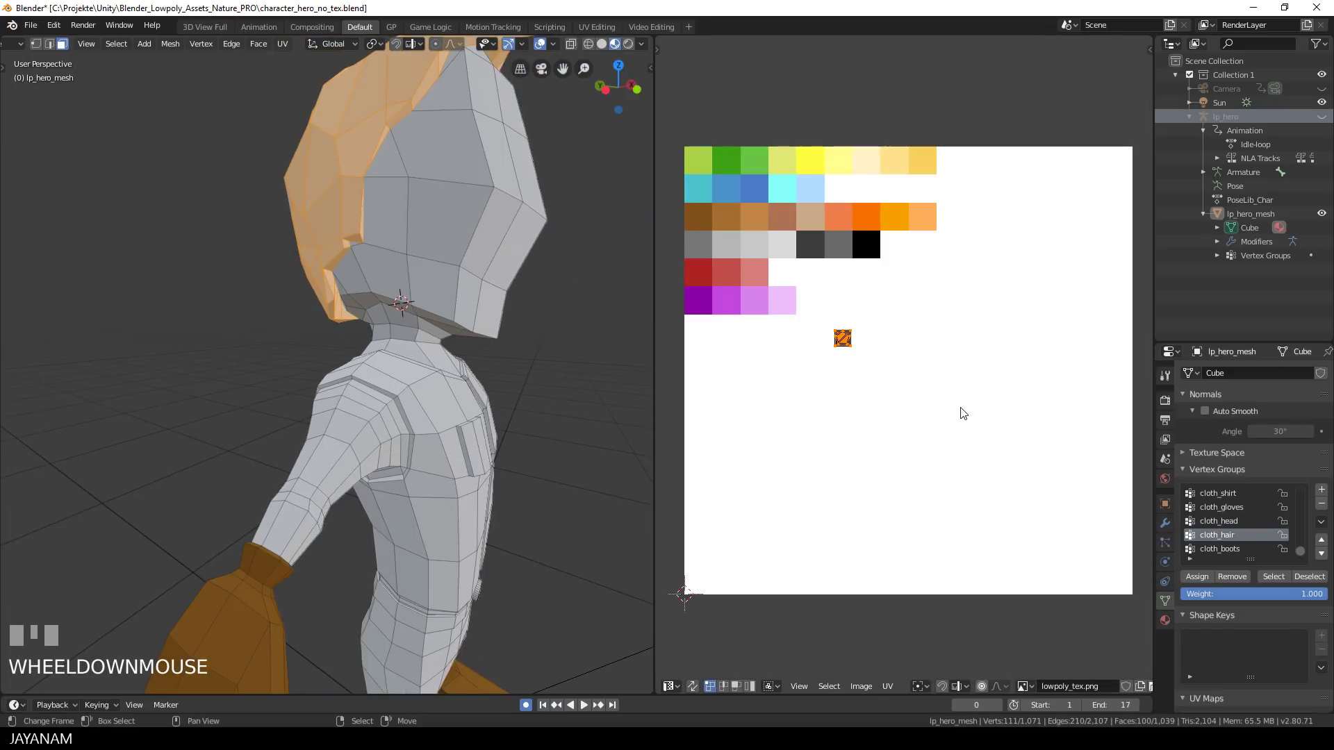
# Step: Move the UVs of the selected hair faces onto the dark brown swatch
pyautogui.scroll(-1, 964, 416)
pyautogui.scroll(2, 960, 412)
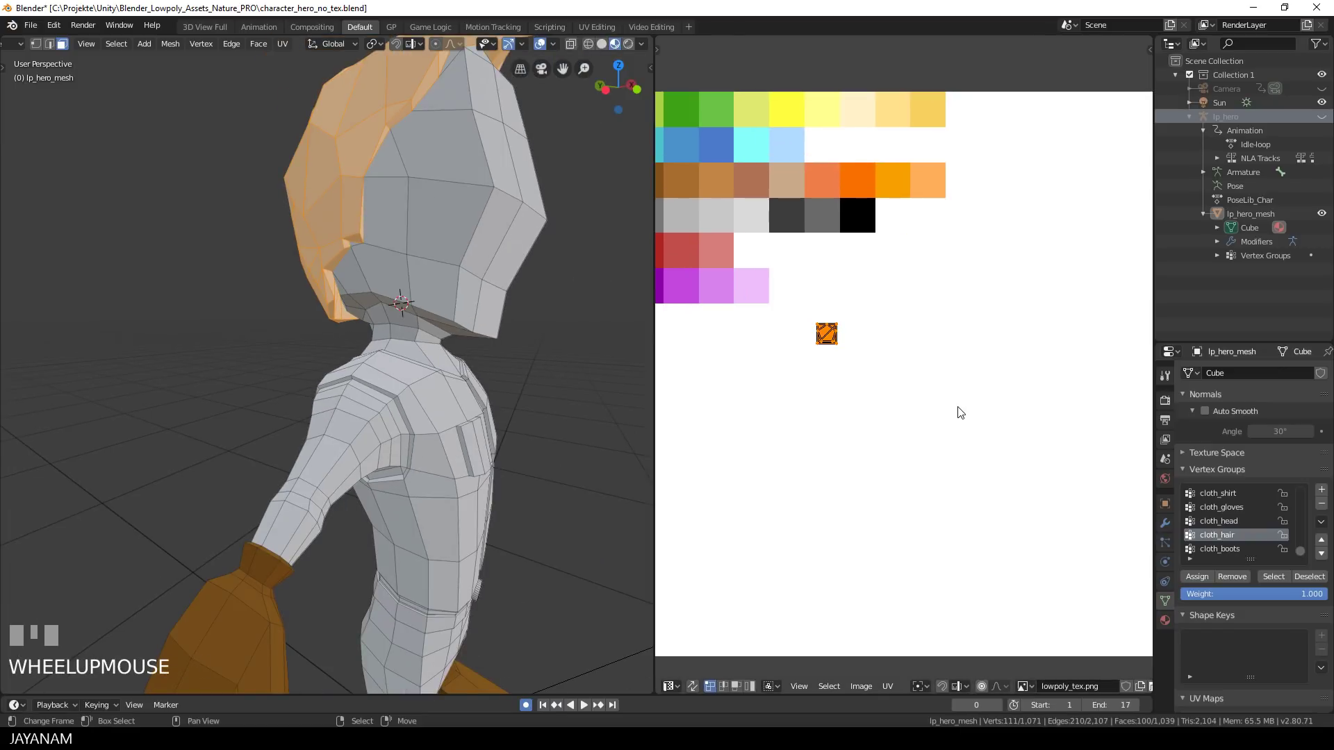
pyautogui.scroll(-1, 959, 413)
pyautogui.press('g')
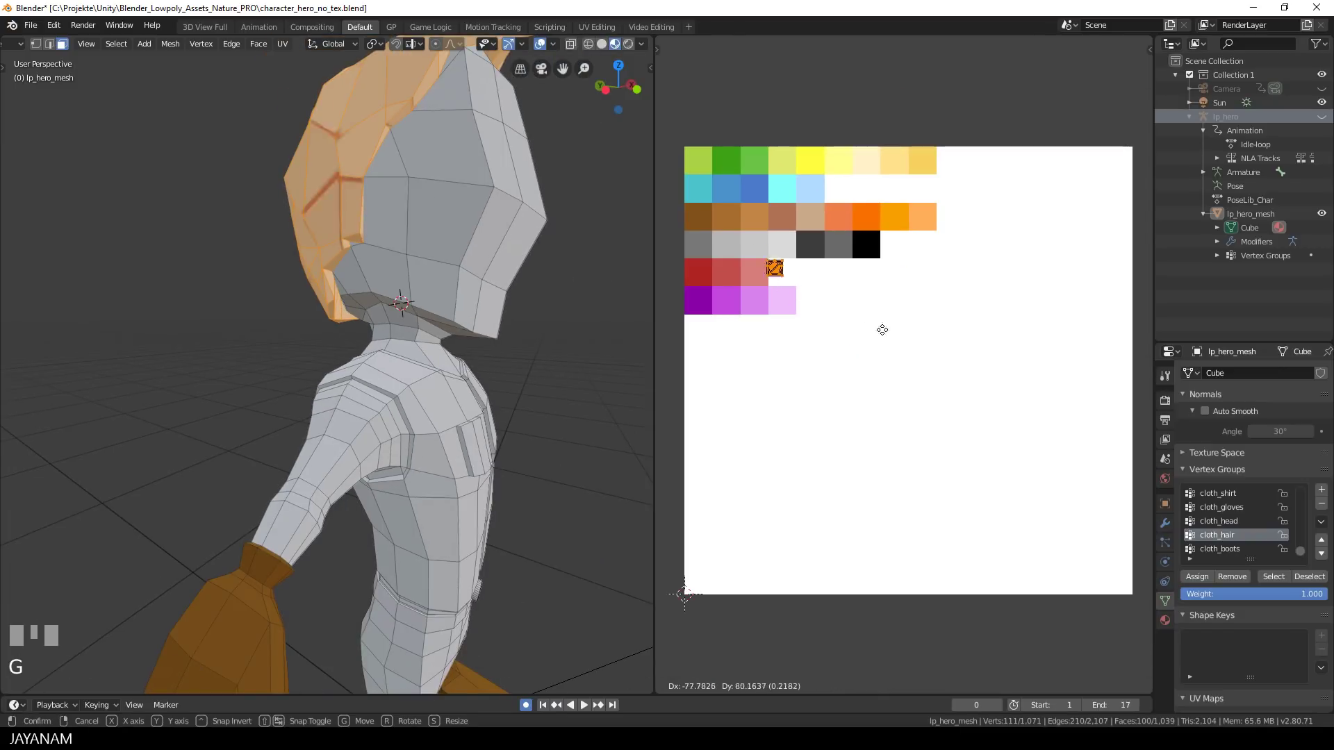
pyautogui.click(811, 285)
# Step: Select only the cloth_head vertex group, check its faces around the neck, and move its UVs onto the last yellow-orange swatch of the first row
pyautogui.scroll(-4, 606, 375)
pyautogui.moveTo(606, 379); pyautogui.dragTo(495, 376, button='middle')
pyautogui.hotkey('alt', 'a')
pyautogui.scroll(2, 483, 397)
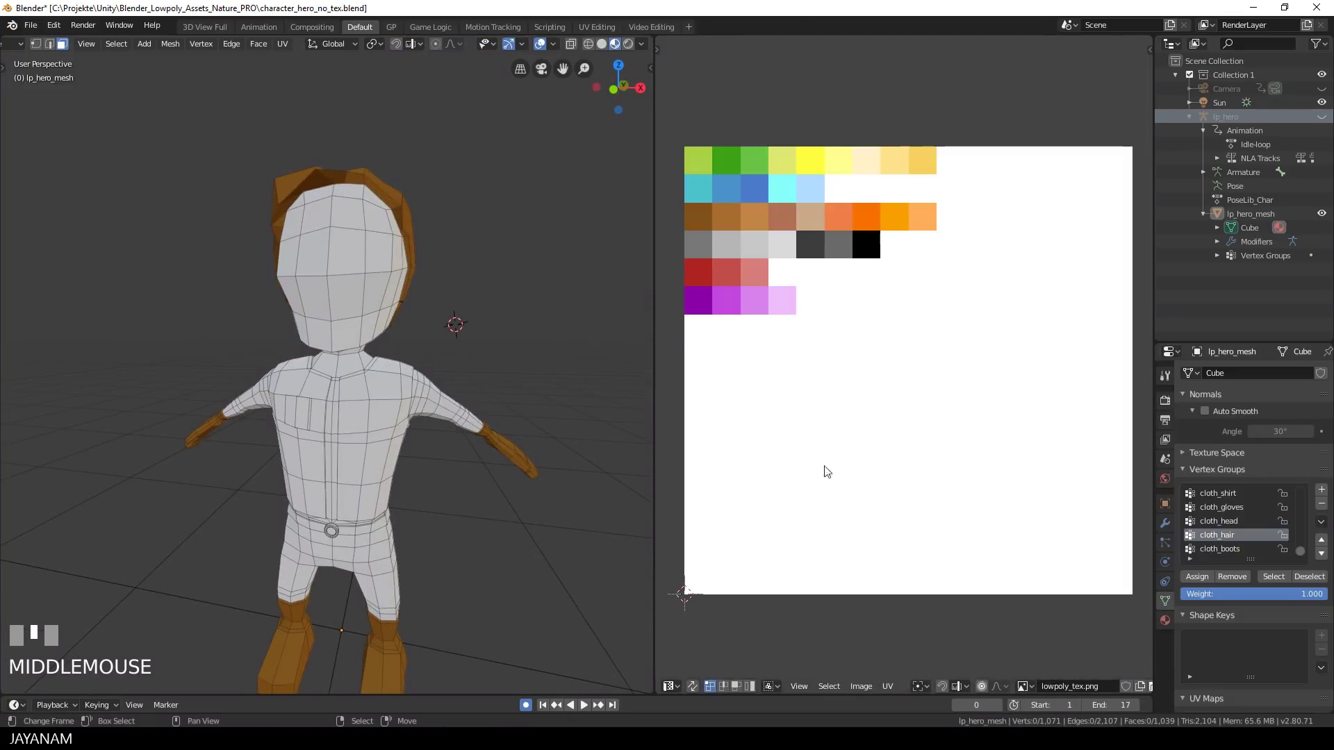
pyautogui.click(1232, 521)
pyautogui.click(1275, 577)
pyautogui.moveTo(584, 417); pyautogui.dragTo(95, 369, button='middle')
pyautogui.scroll(5, 353, 324)
pyautogui.moveTo(376, 296); pyautogui.dragTo(247, 355, button='middle')
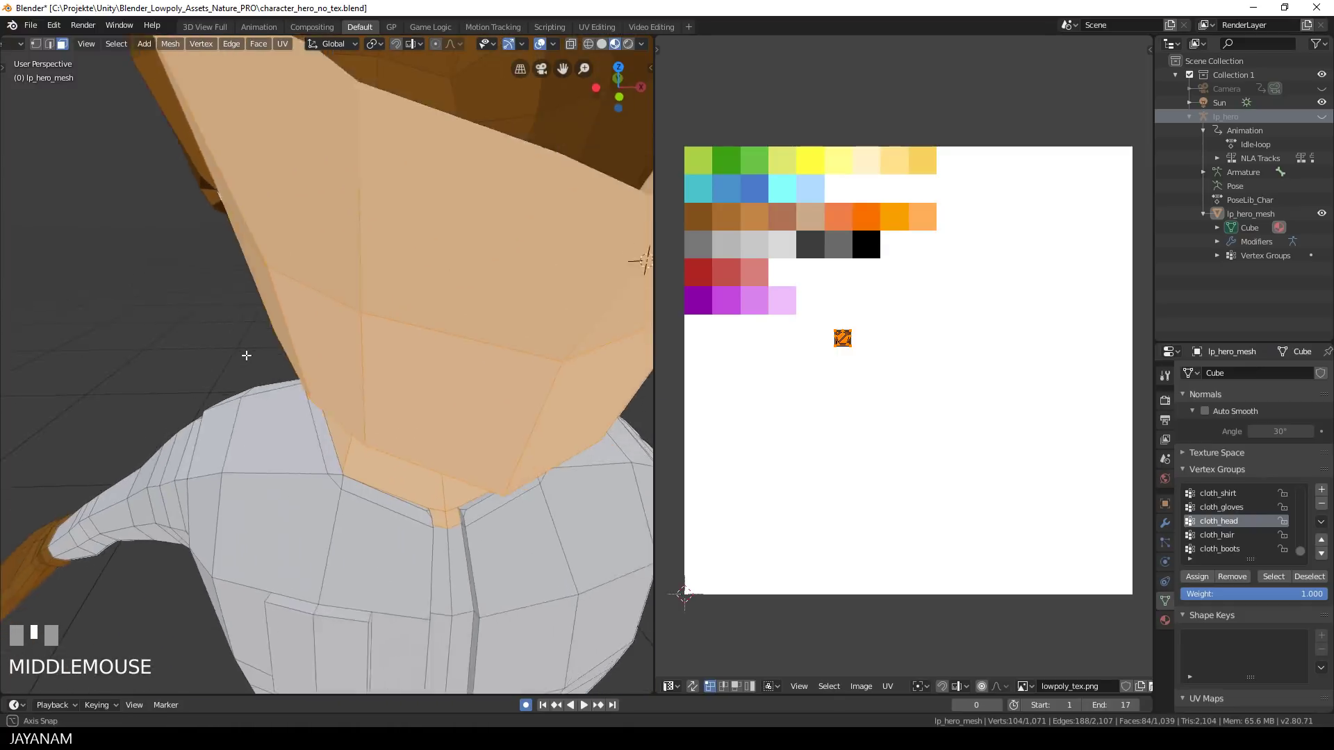
pyautogui.scroll(-6, 417, 334)
pyautogui.moveTo(452, 327); pyautogui.dragTo(461, 343, button='middle')
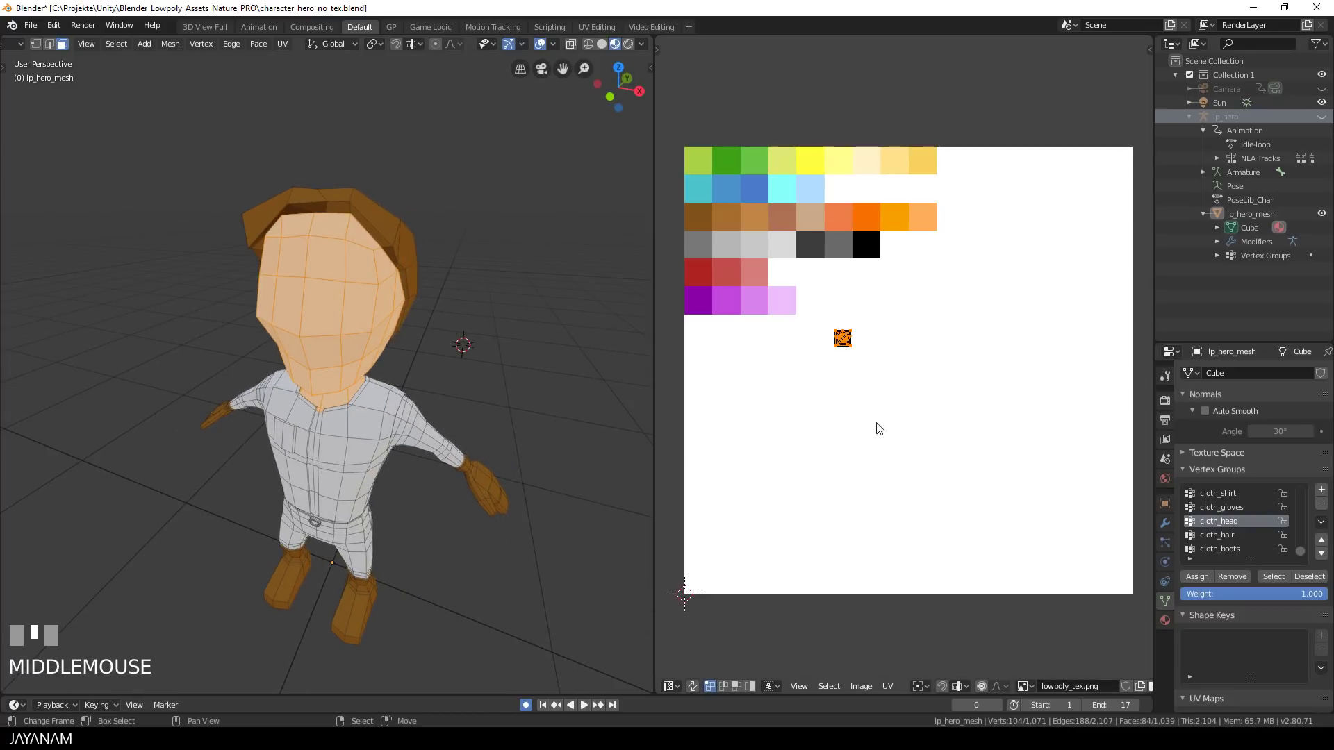
pyautogui.press('g')
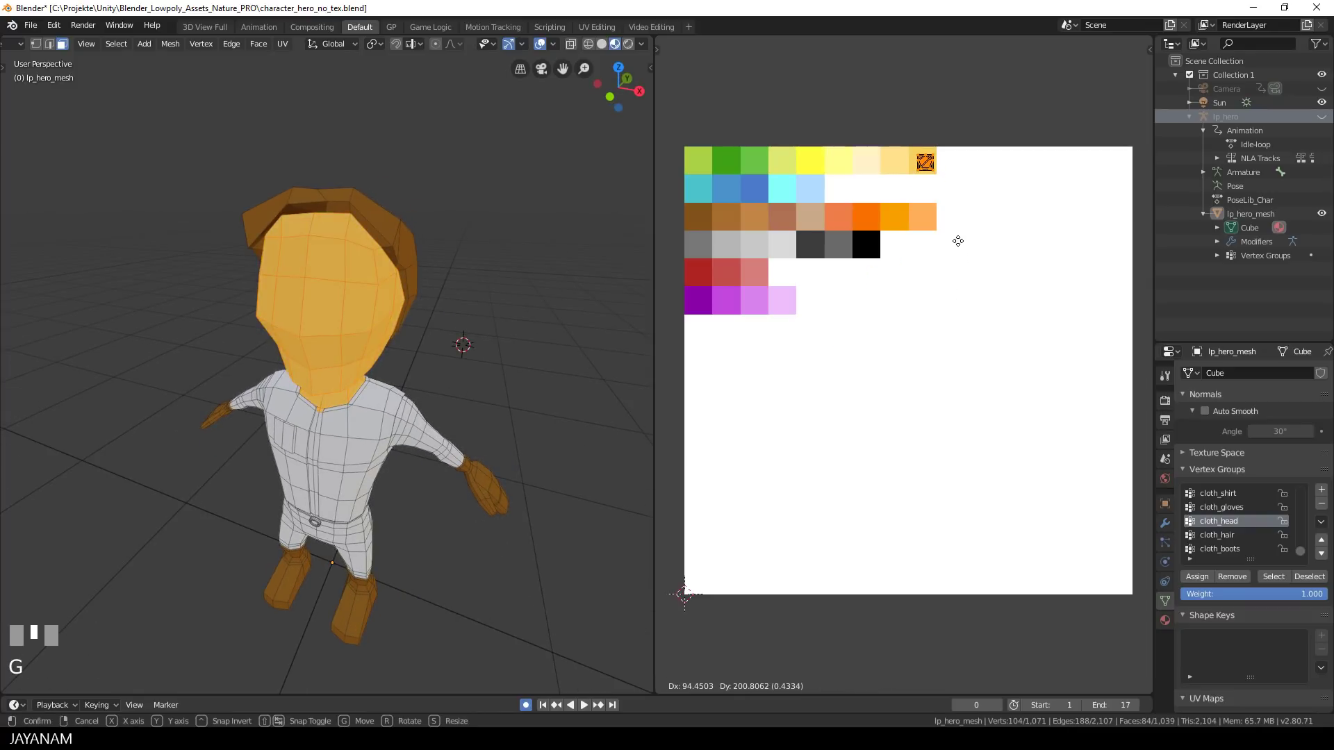
pyautogui.click(956, 242)
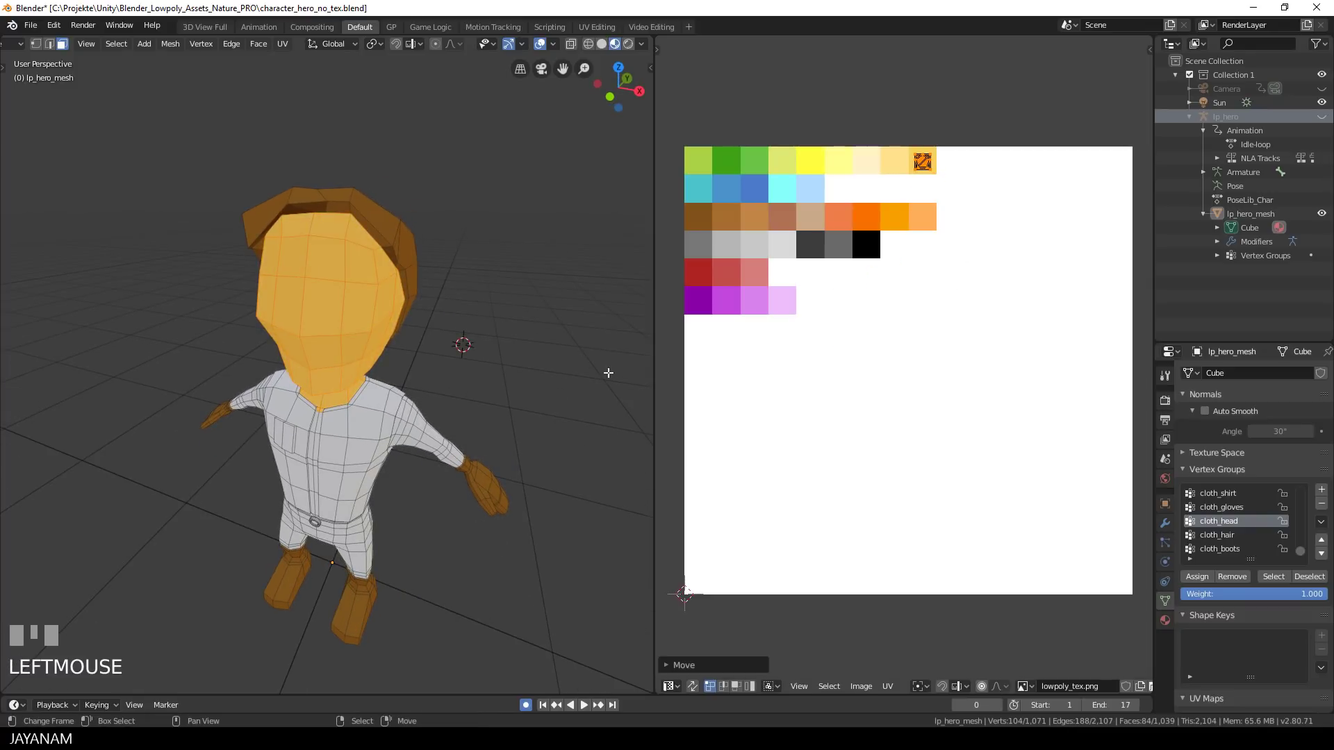
# Step: Select only the cloth_shirt vertex group and move its UVs onto the third swatch of the first row, the lighter green
pyautogui.scroll(-2, 494, 440)
pyautogui.moveTo(494, 440); pyautogui.dragTo(484, 414, button='middle')
pyautogui.press('a')
pyautogui.press('a')
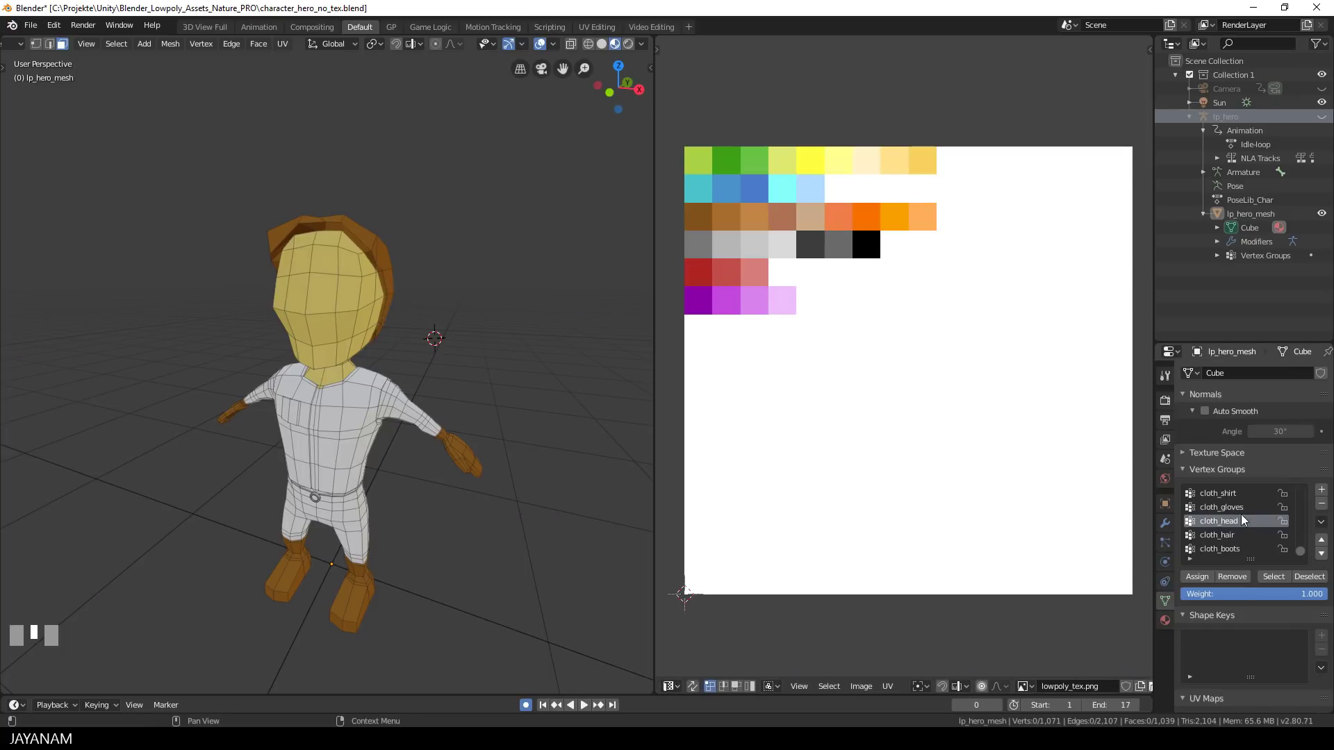
pyautogui.click(1223, 494)
pyautogui.click(1274, 577)
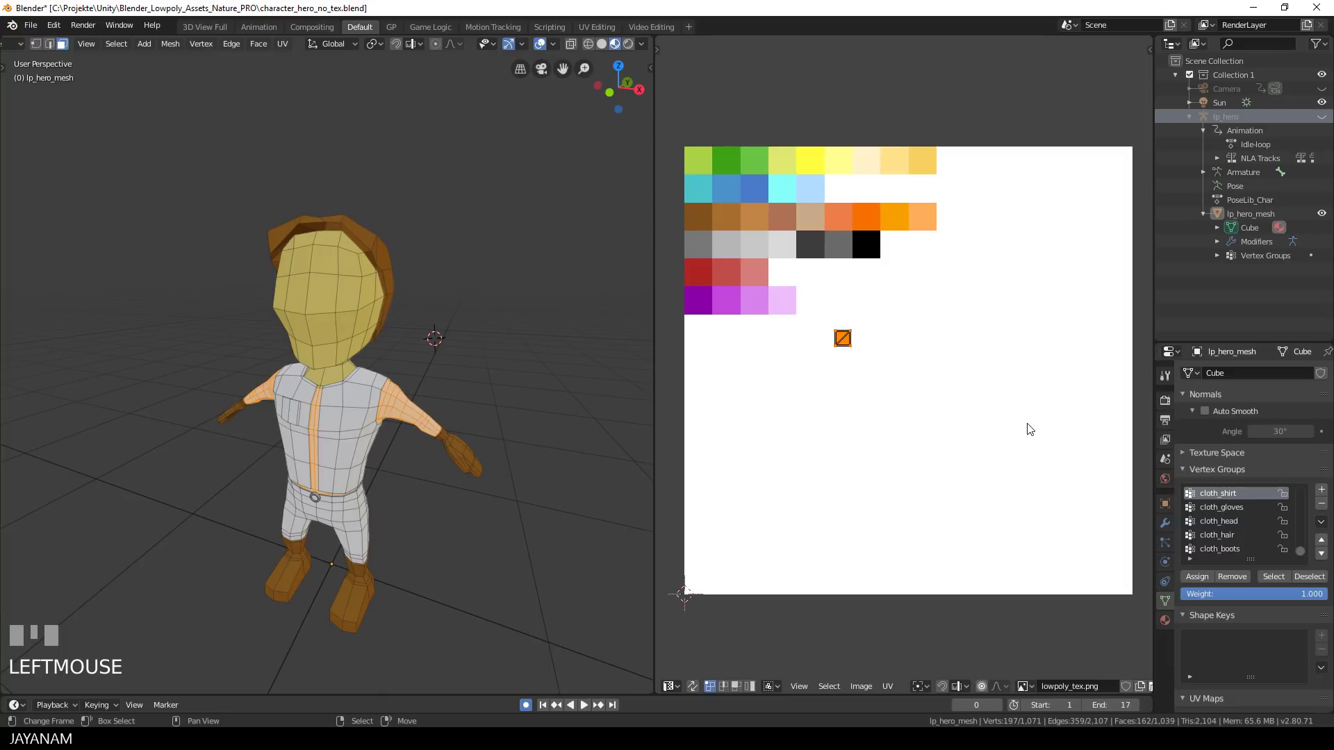
pyautogui.press('g')
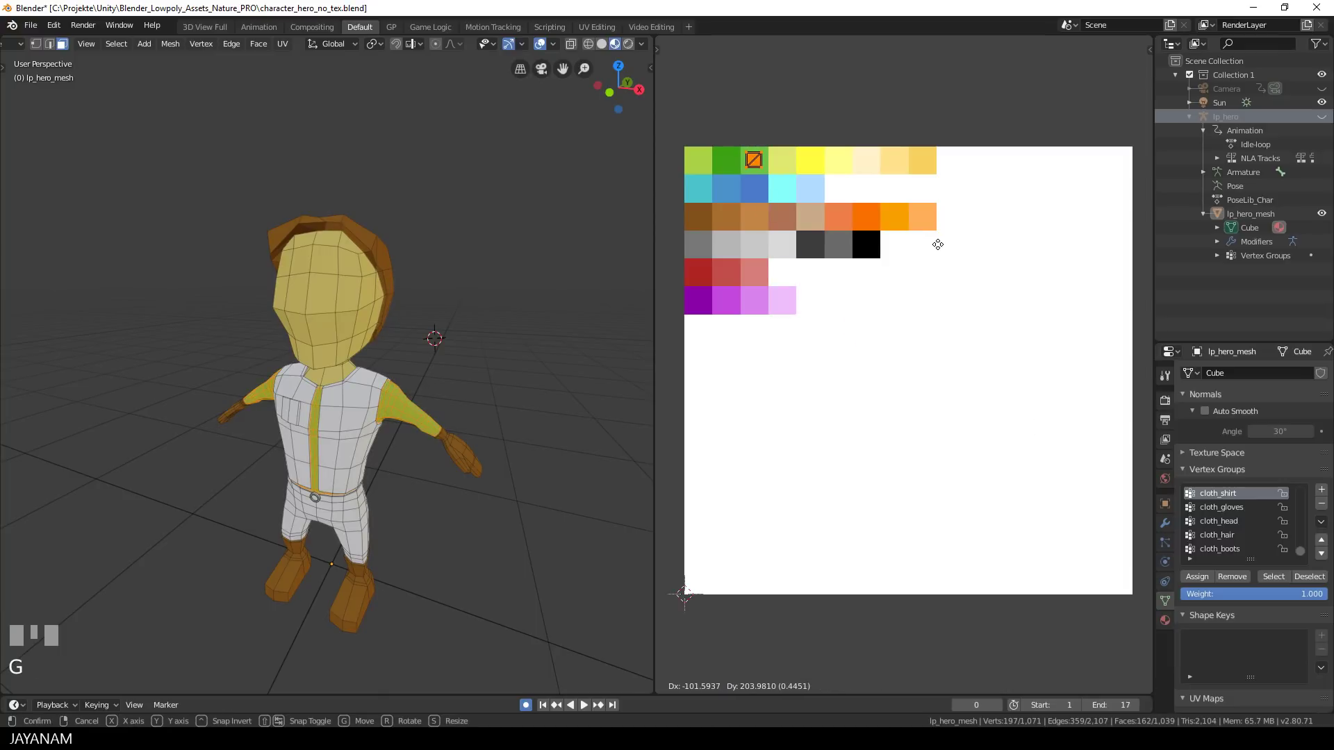
pyautogui.click(941, 251)
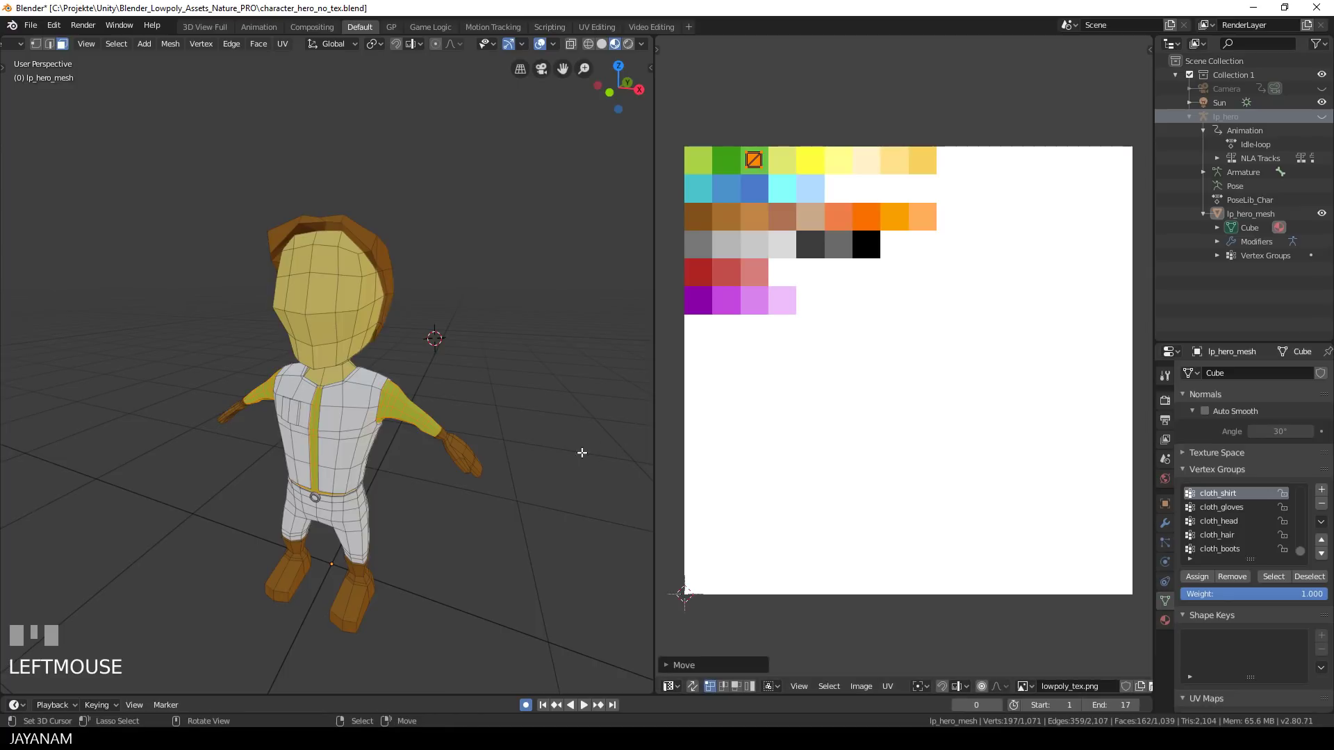
# Step: Select only the cloth_belt vertex group and move its UVs onto the dark grey swatch beside the black one
pyautogui.press('a')
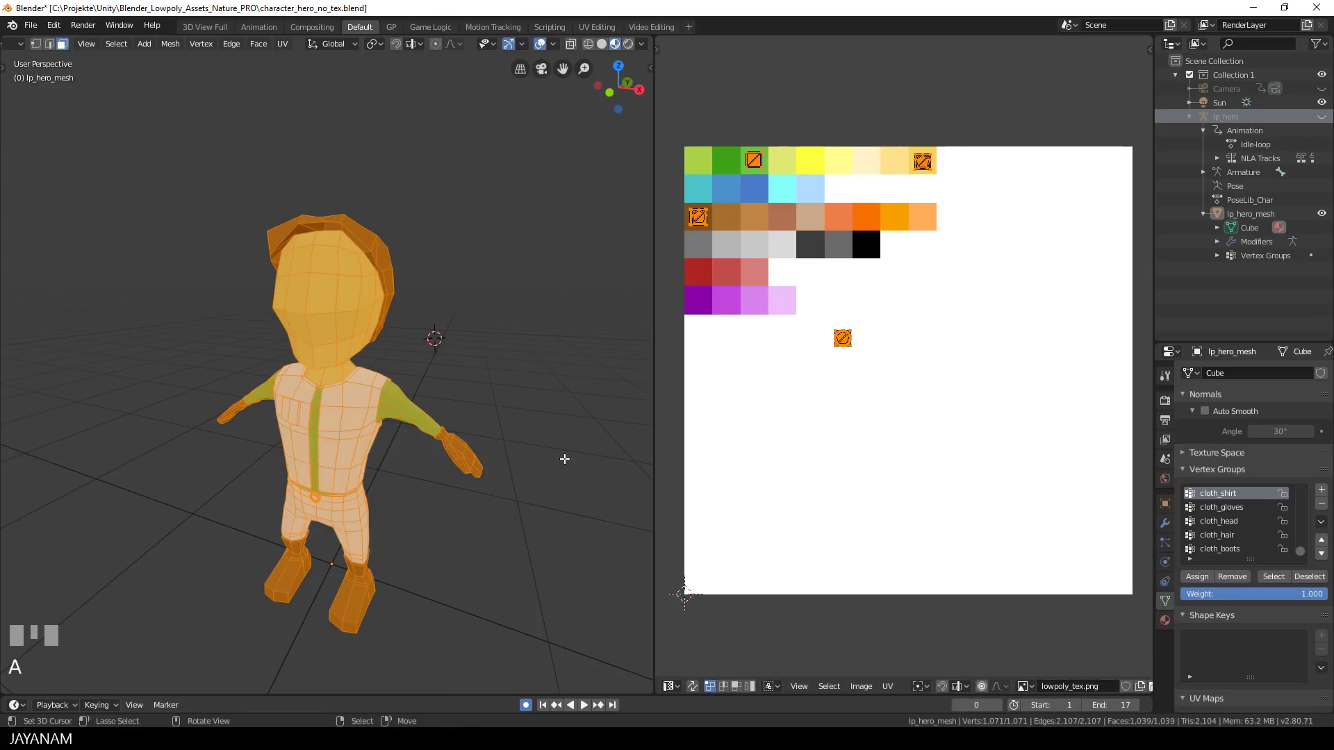
pyautogui.press('a')
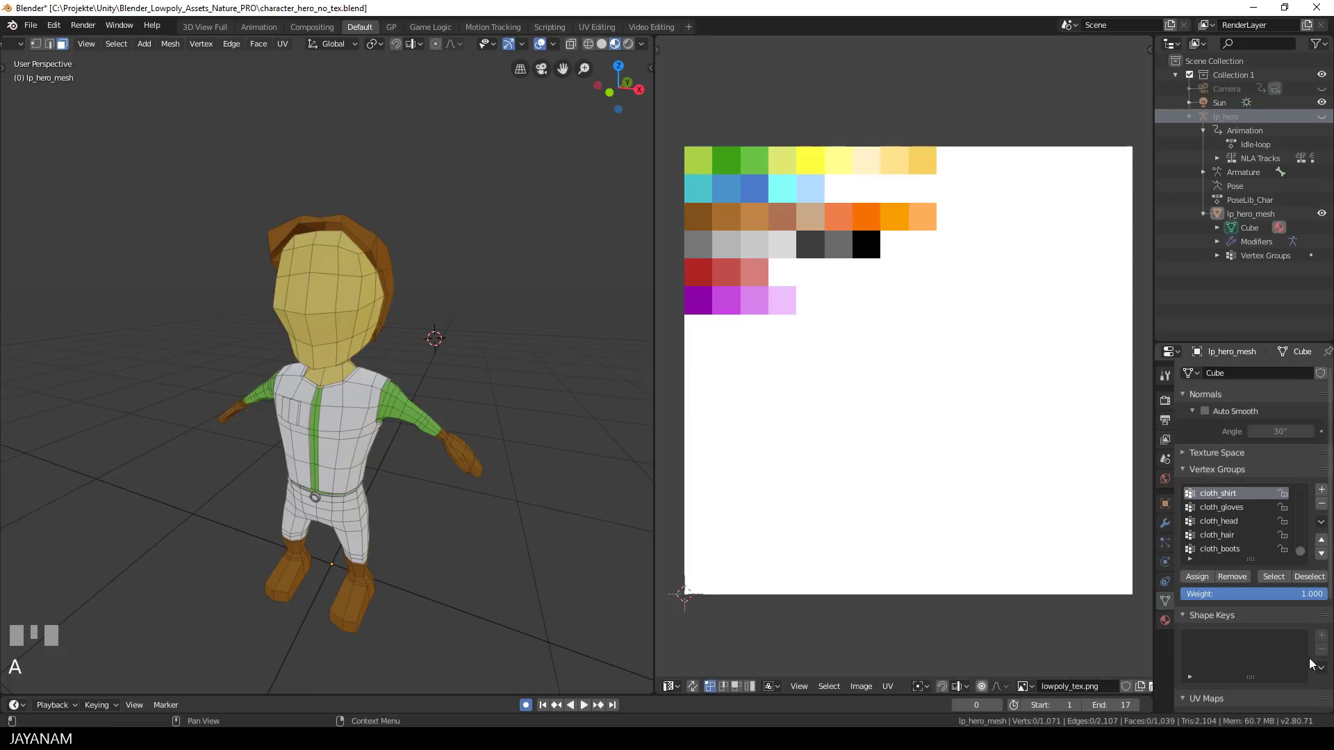
pyautogui.scroll(1, 1232, 531)
pyautogui.click(1220, 493)
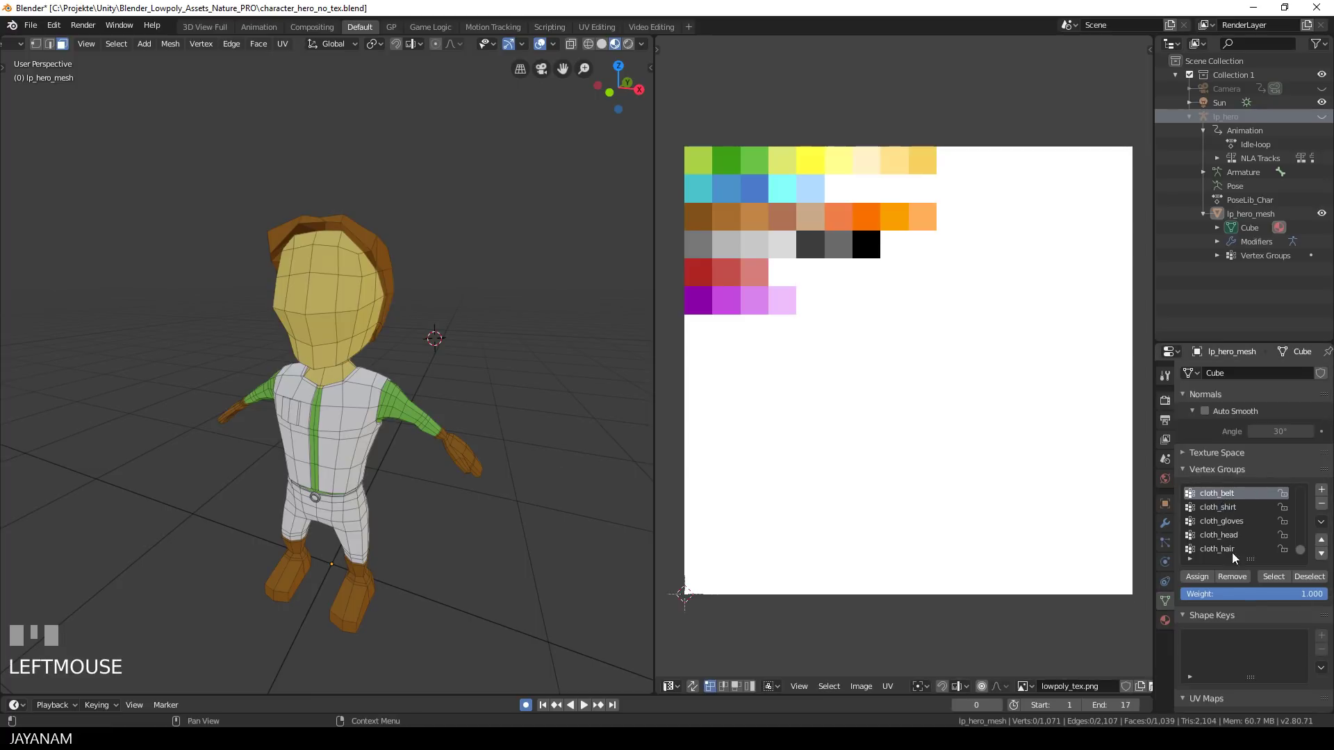
pyautogui.click(1275, 577)
pyautogui.moveTo(535, 486)
pyautogui.mouseDown(button='middle')
pyautogui.moveTo(551, 482)
pyautogui.moveTo(590, 408)
pyautogui.moveTo(518, 487)
pyautogui.mouseUp(button='middle')
pyautogui.scroll(5, 590, 410)
pyautogui.scroll(-5, 584, 419)
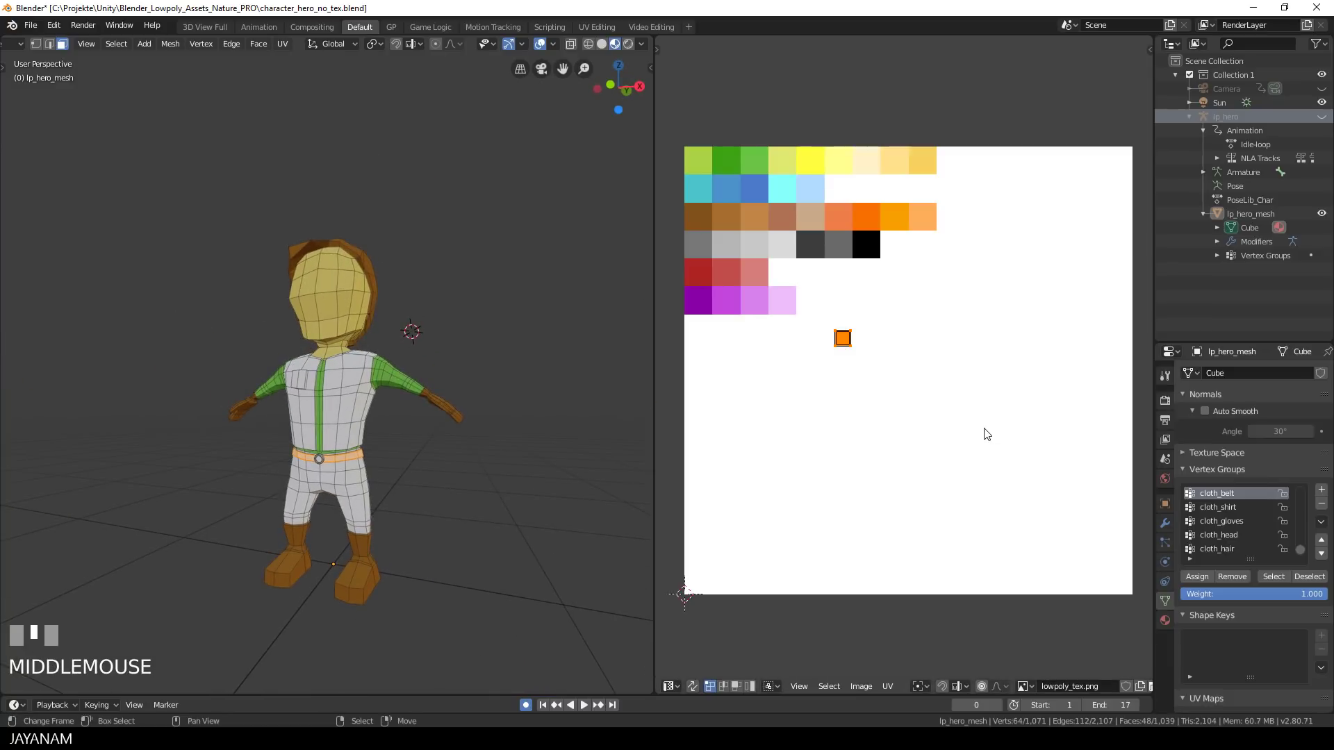
pyautogui.press('g')
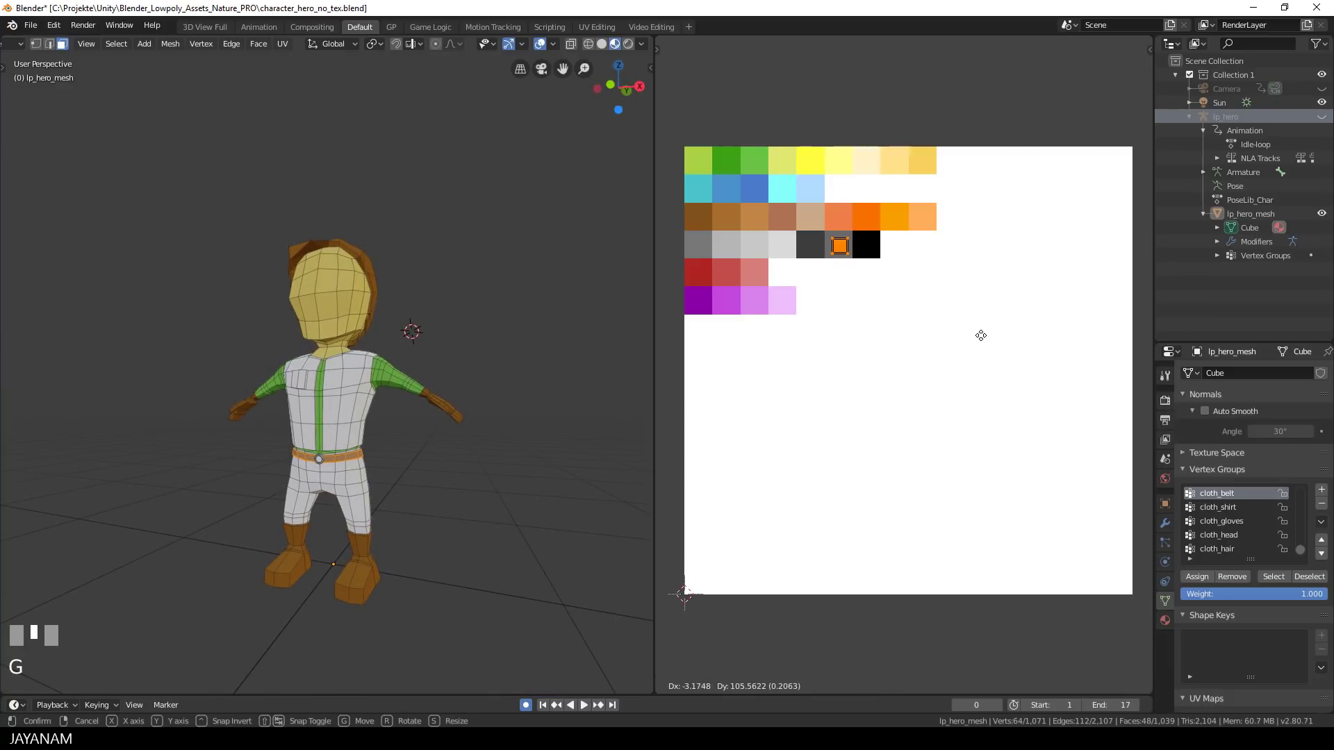
pyautogui.click(980, 335)
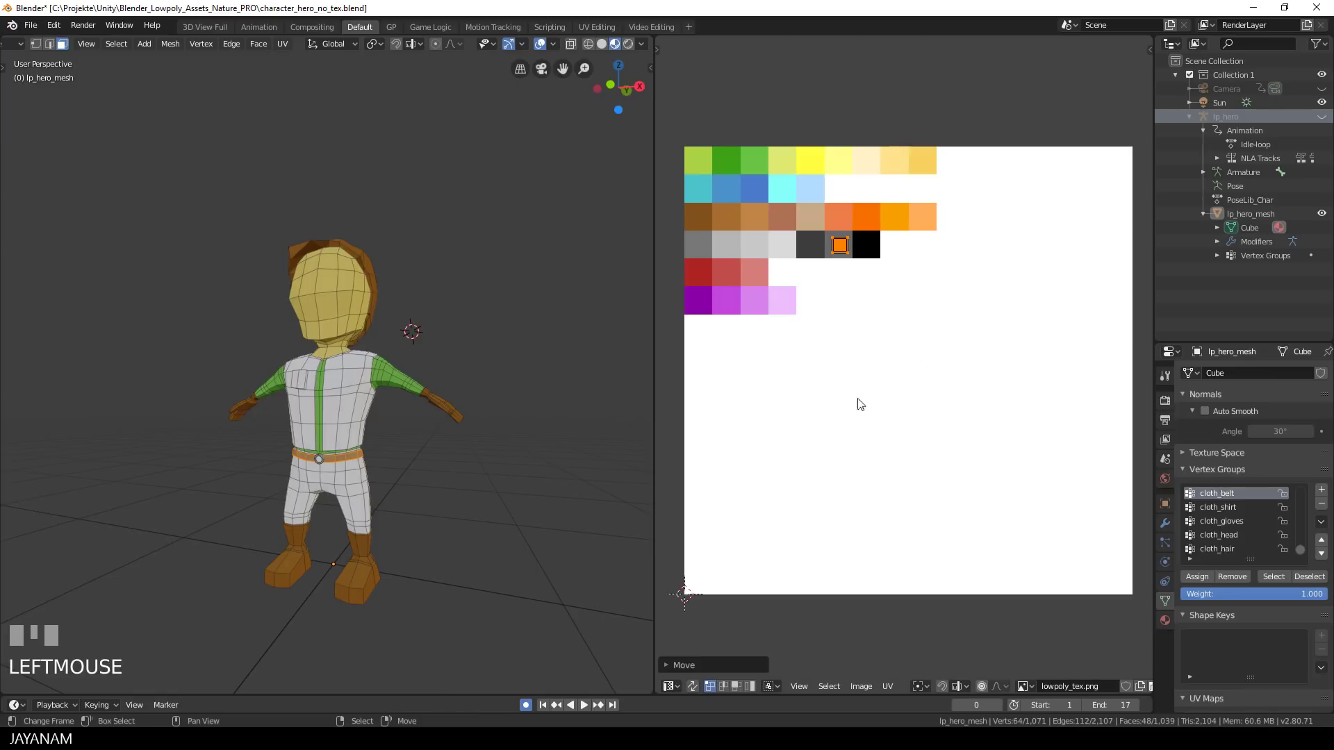
# Step: Deselect the belt's UVs and add the faces of the cloth_trousers vertex group to the selection
pyautogui.scroll(2, 491, 536)
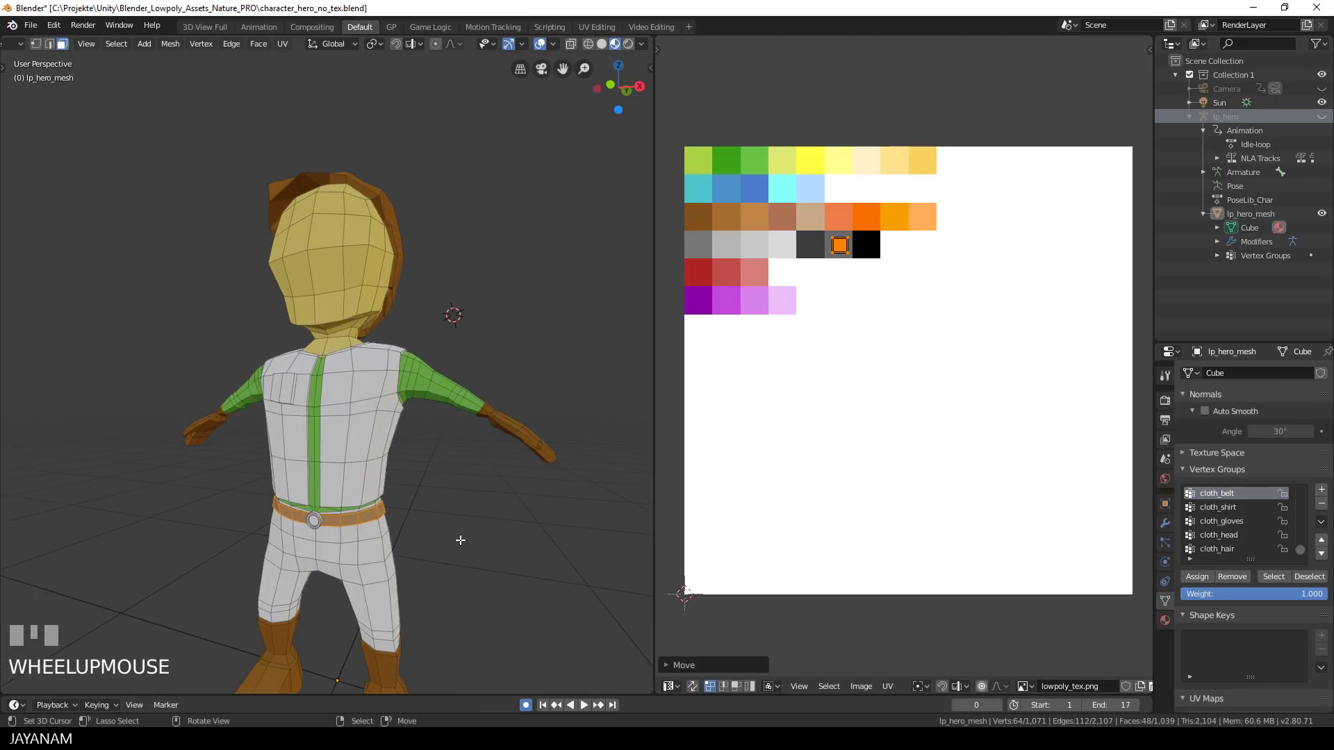
pyautogui.scroll(-1, 460, 540)
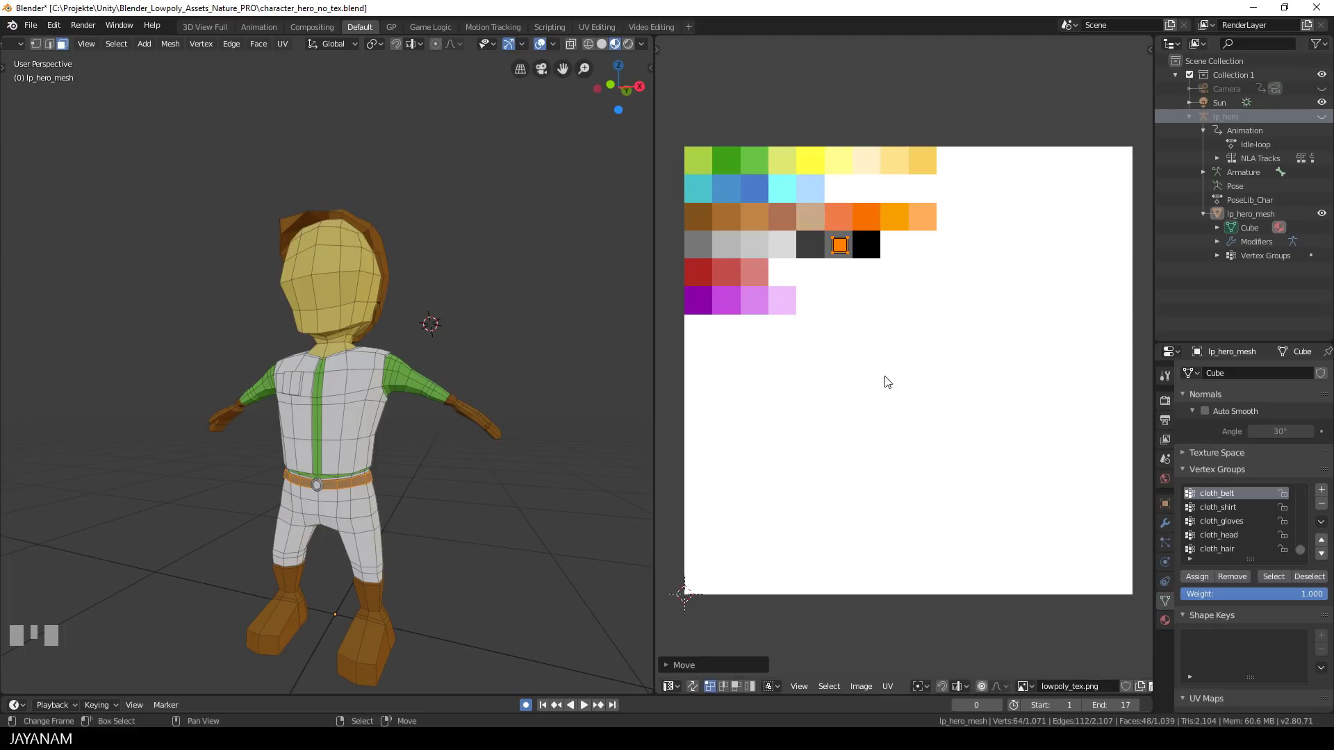
pyautogui.press('a')
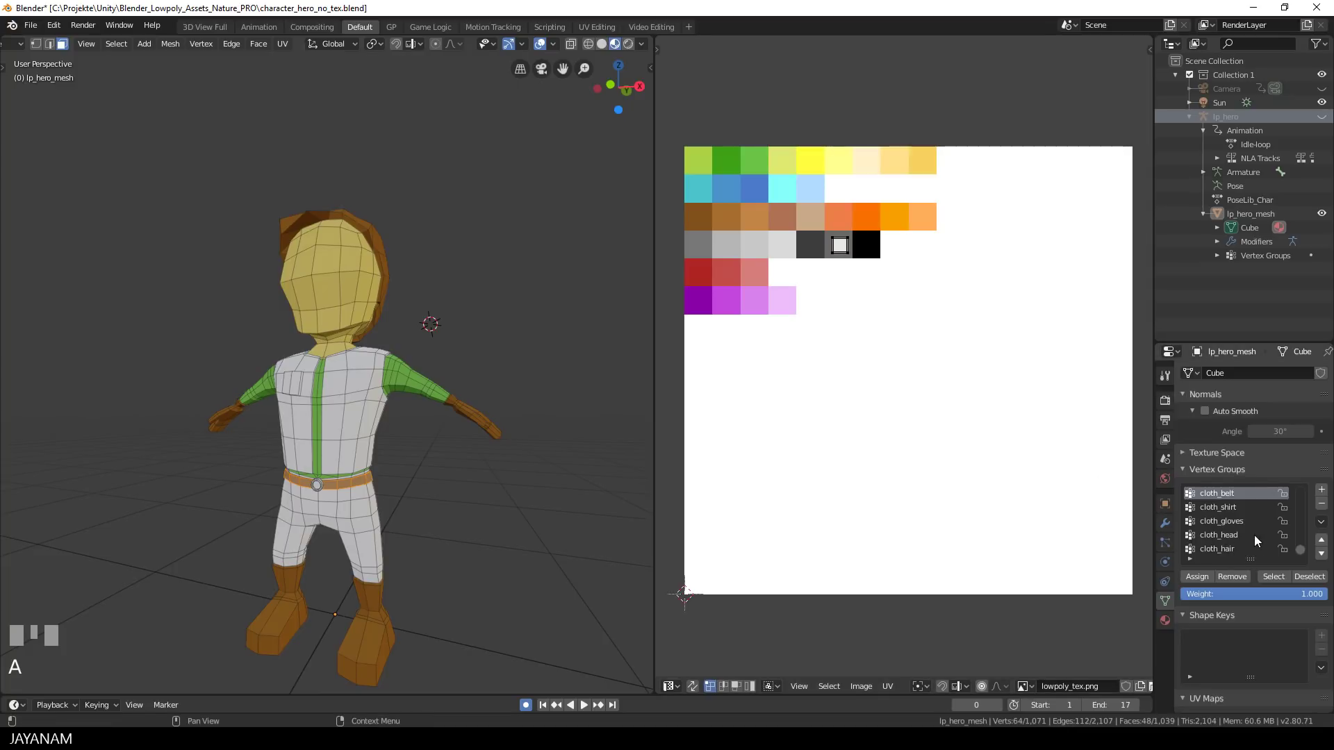
pyautogui.scroll(1, 1254, 535)
pyautogui.click(1233, 493)
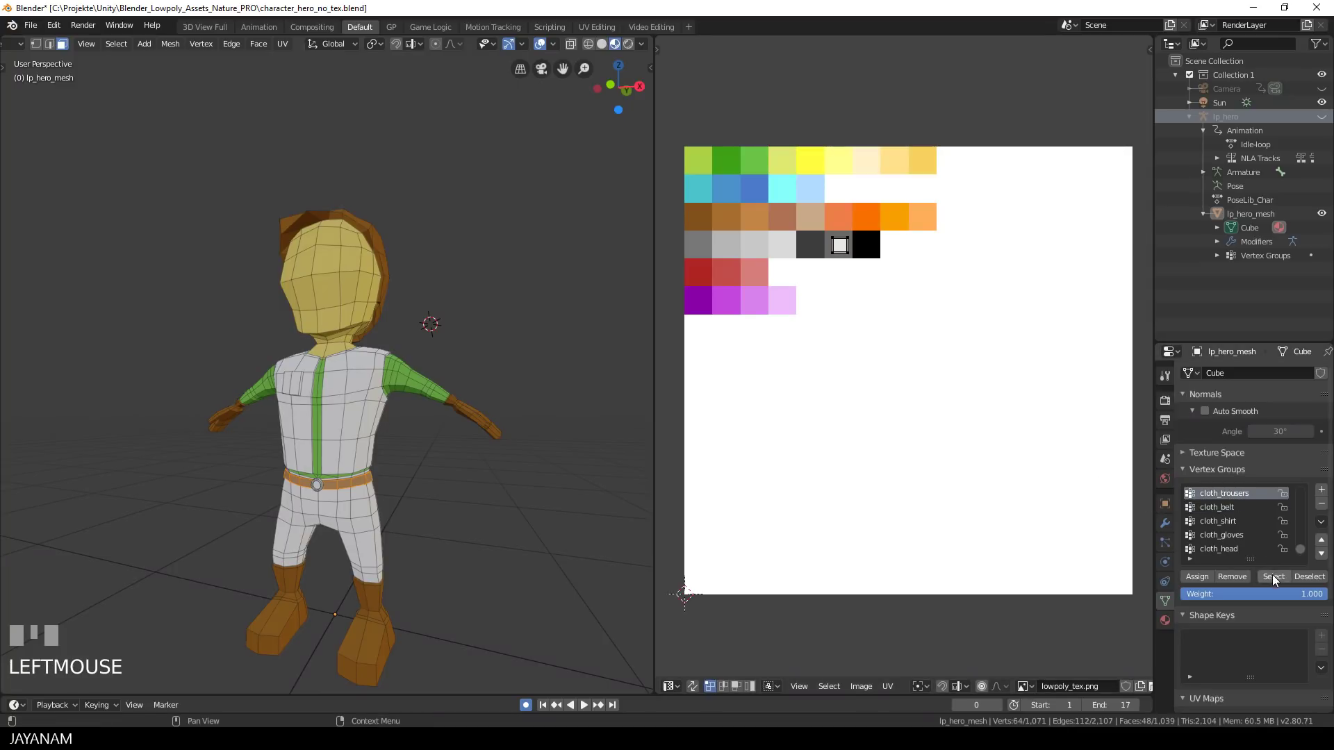
pyautogui.click(1273, 577)
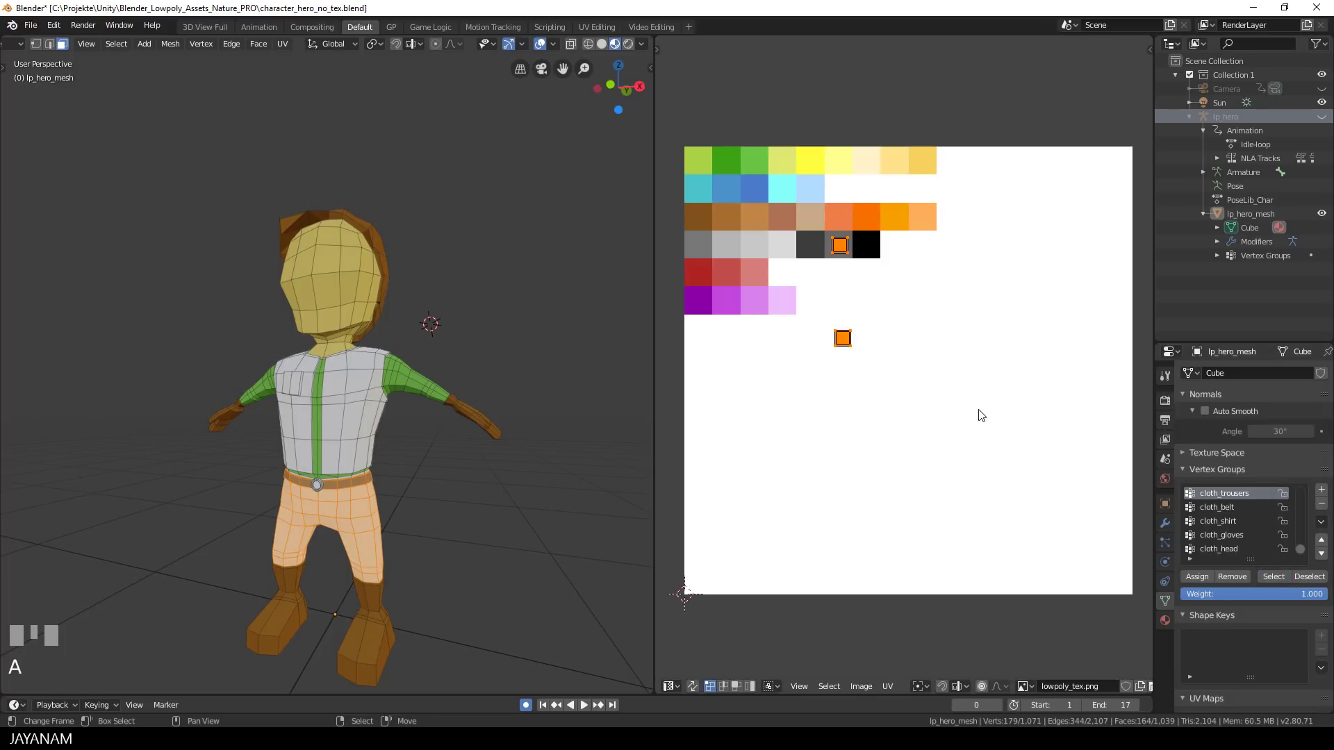
# Step: Select only the trousers' UVs and move them onto the first swatch of the grey row
pyautogui.press('a')
pyautogui.click(340, 539)
pyautogui.moveTo(340, 539); pyautogui.dragTo(371, 545, button='middle')
pyautogui.scroll(2, 371, 544)
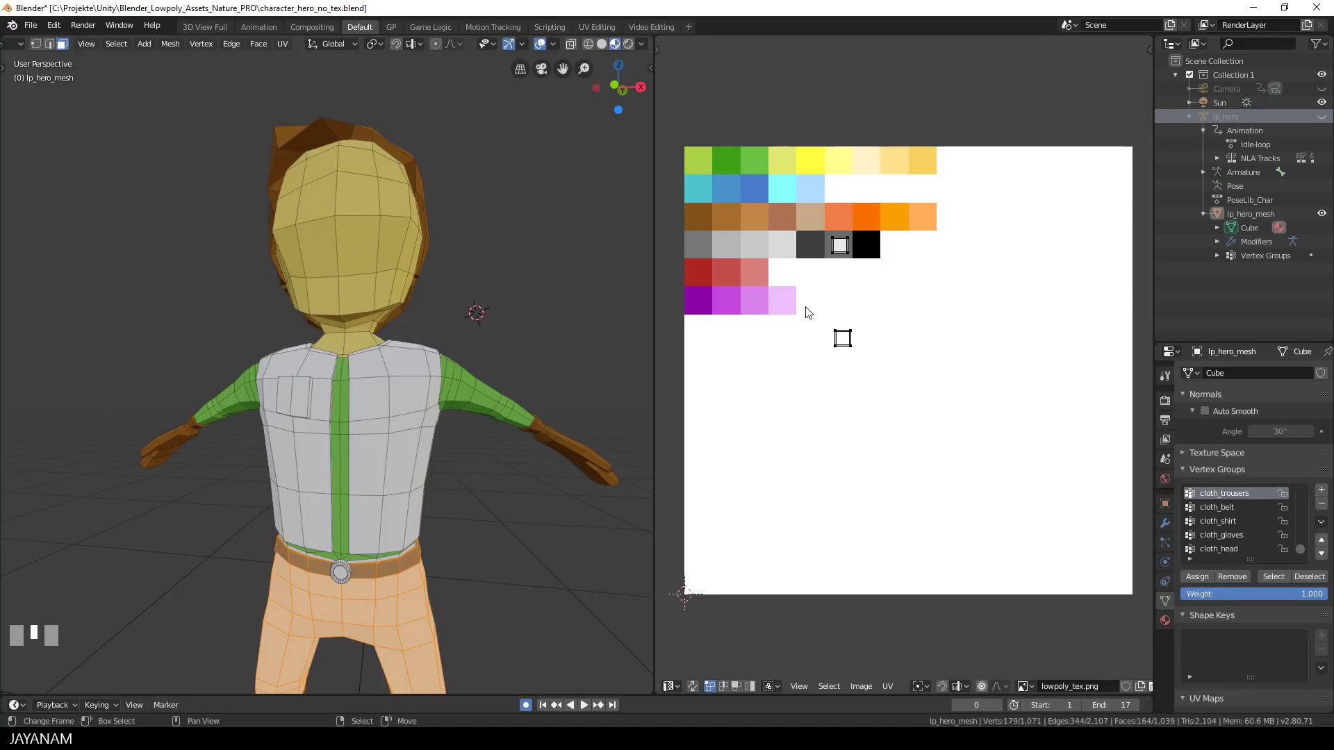
pyautogui.moveTo(806, 307); pyautogui.dragTo(854, 323)
pyautogui.moveTo(881, 387); pyautogui.dragTo(882, 387)
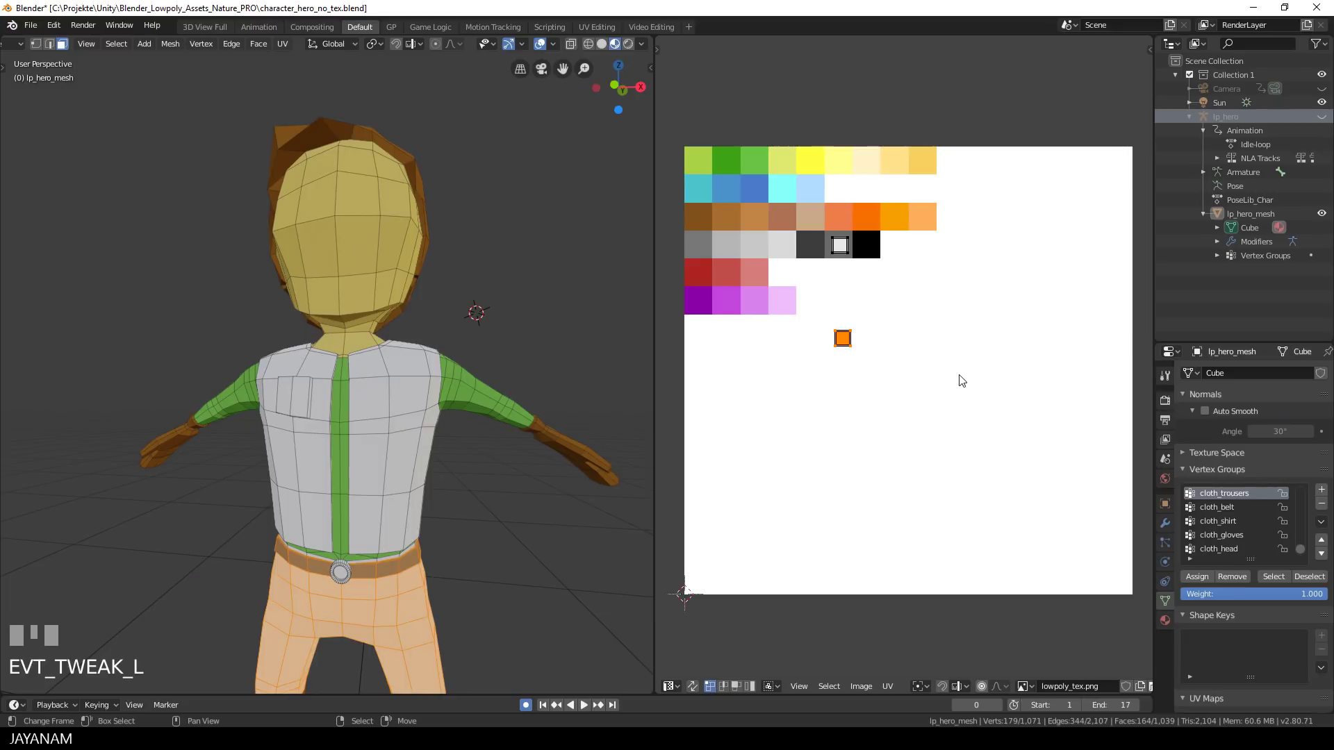
pyautogui.press('g')
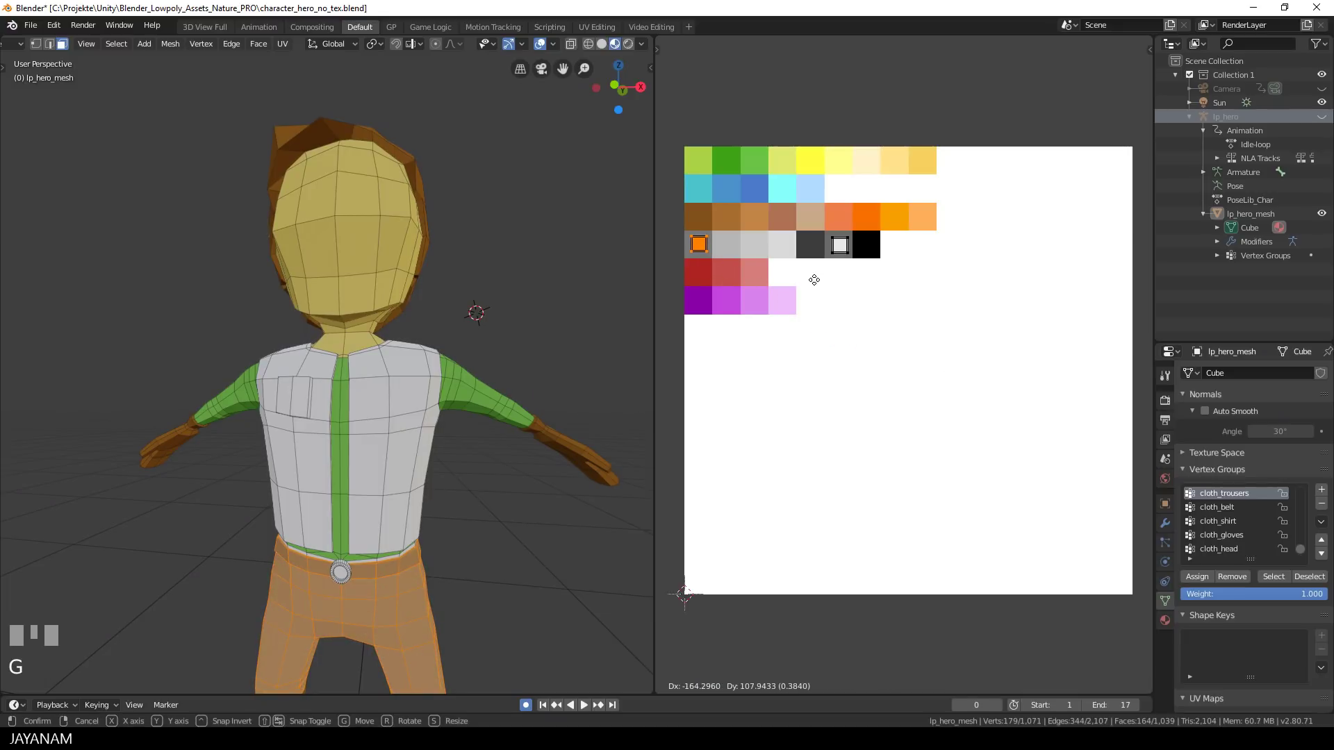
pyautogui.click(815, 281)
# Step: Select only the cloth_belt vertex group and move its UVs onto the darker grey fifth swatch of the grey row
pyautogui.scroll(-2, 572, 447)
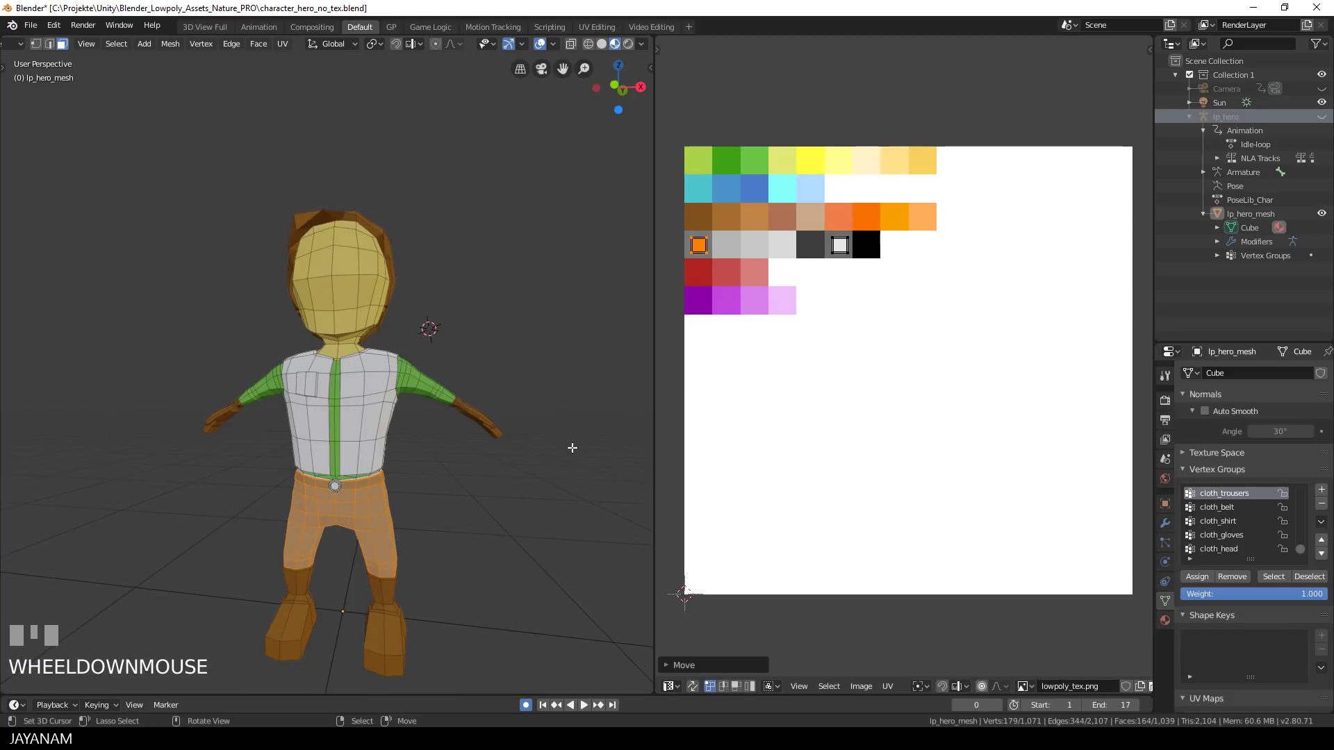
pyautogui.click(571, 447)
pyautogui.moveTo(572, 447)
pyautogui.mouseDown(button='middle')
pyautogui.moveTo(531, 456)
pyautogui.moveTo(551, 456)
pyautogui.mouseUp(button='middle')
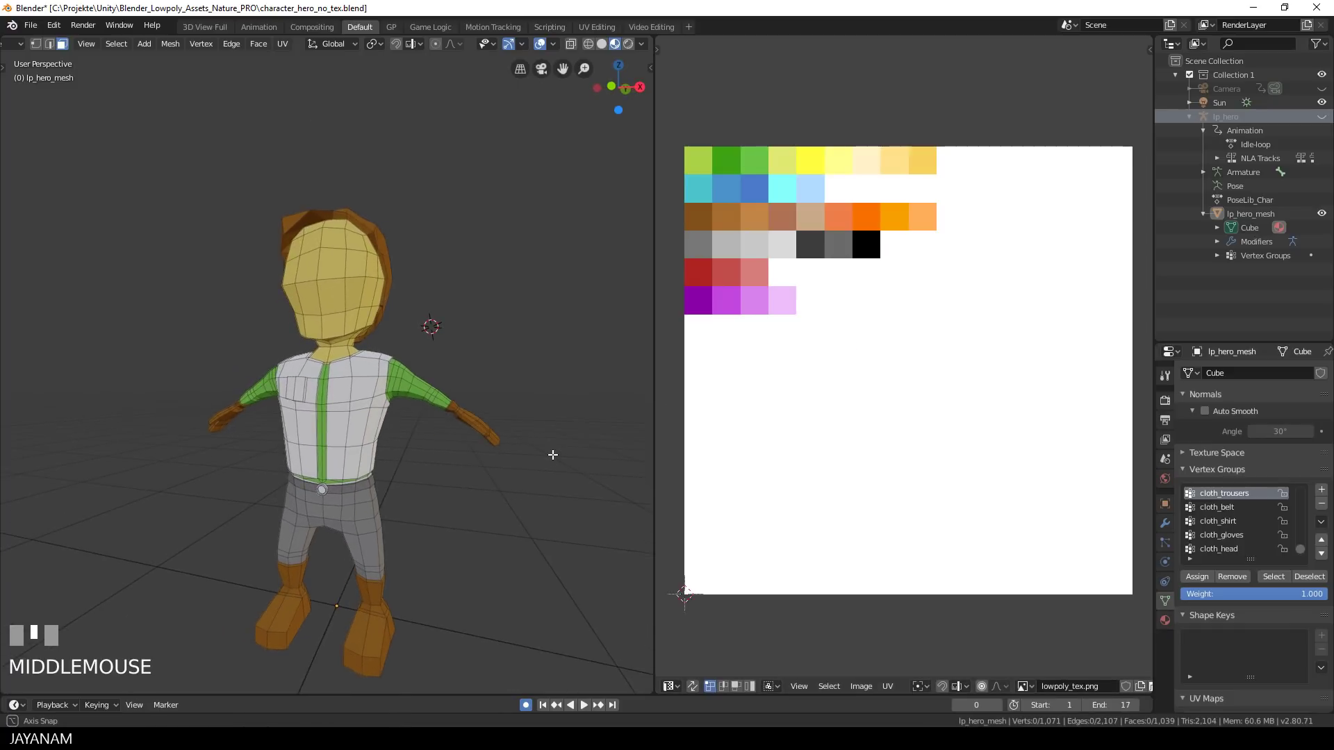
pyautogui.scroll(2, 553, 454)
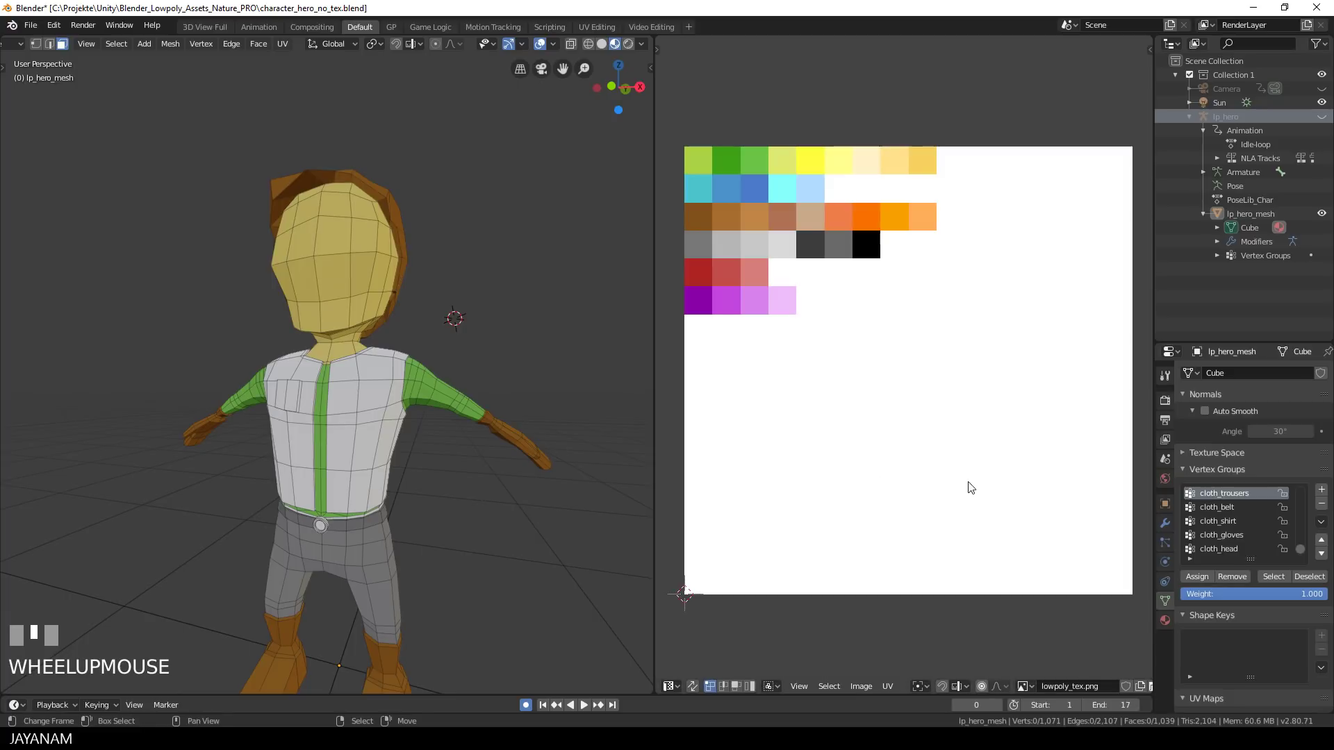
pyautogui.click(1233, 507)
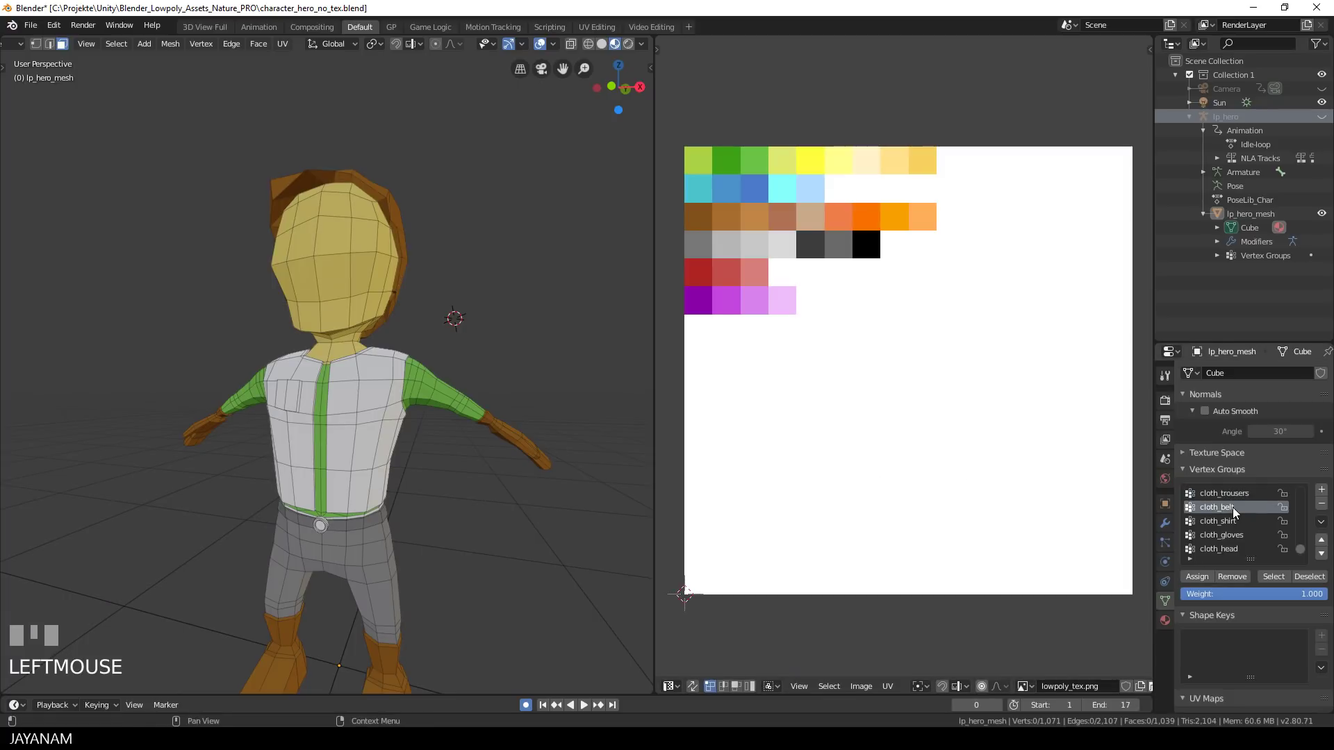
pyautogui.click(1276, 577)
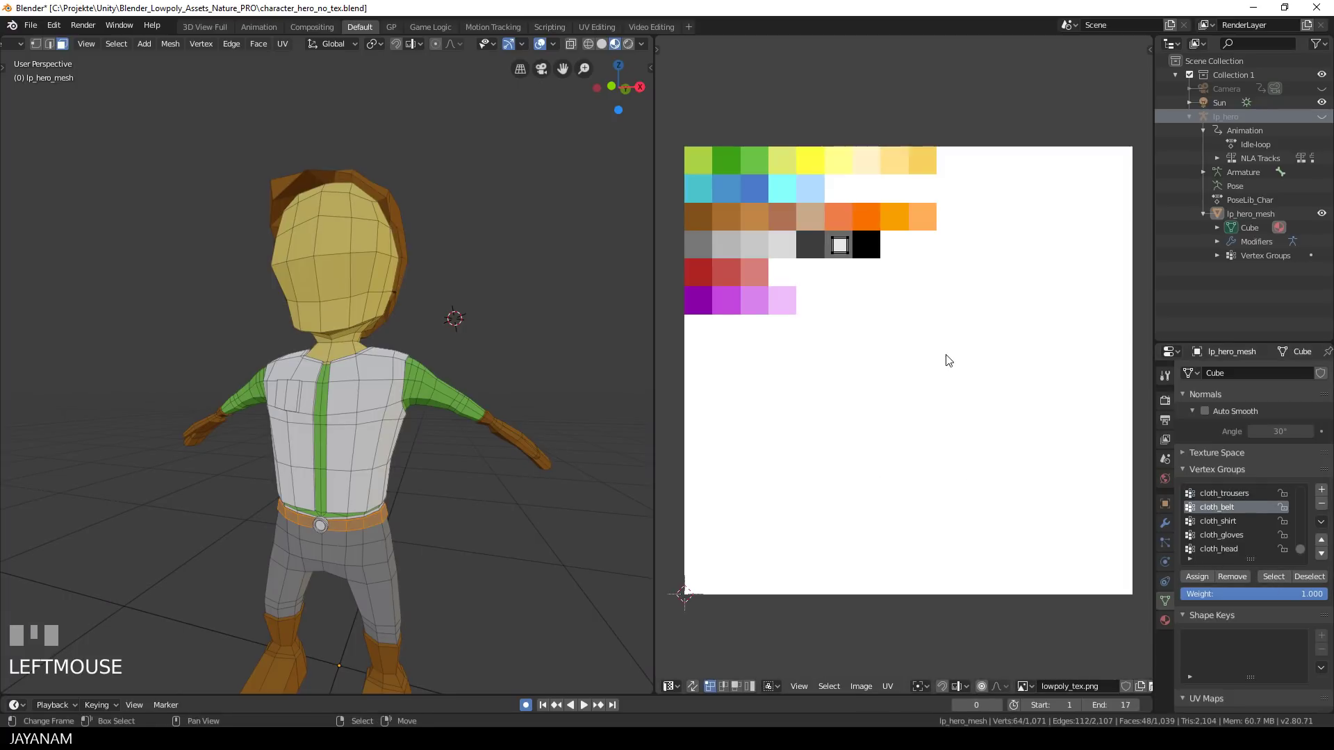
pyautogui.press('a')
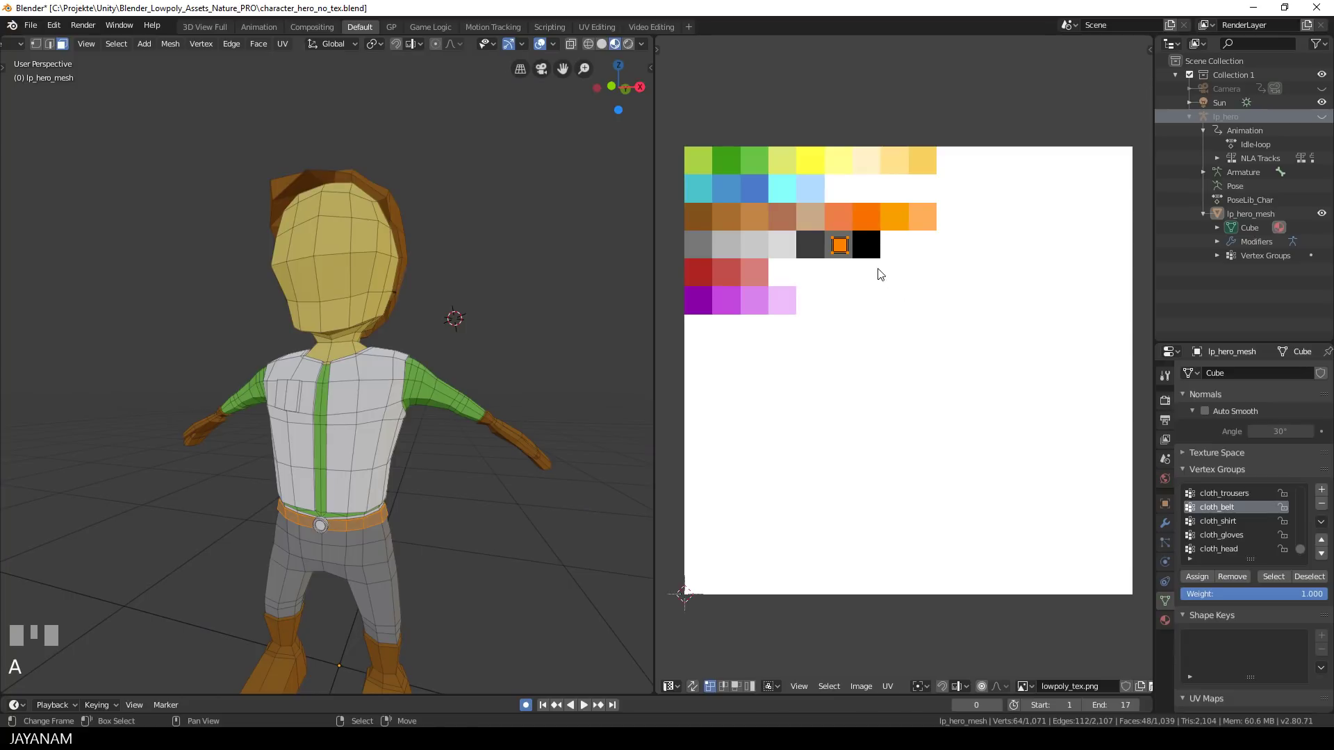
pyautogui.press('g')
pyautogui.click(848, 266)
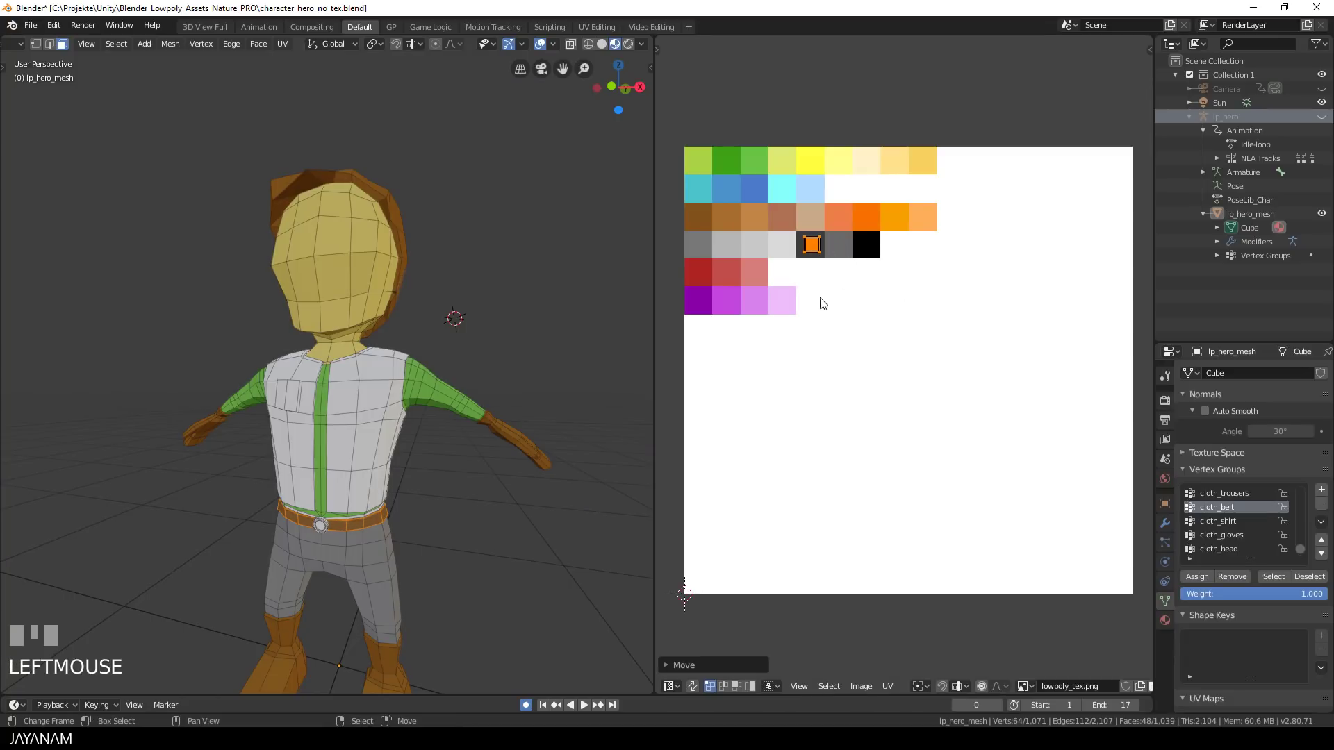
# Step: Select only the linked faces of the belt buckle and move their UVs onto the second swatch of the grey row
pyautogui.scroll(-2, 461, 461)
pyautogui.moveTo(462, 461); pyautogui.dragTo(488, 420, button='middle')
pyautogui.scroll(2, 477, 469)
pyautogui.press('a')
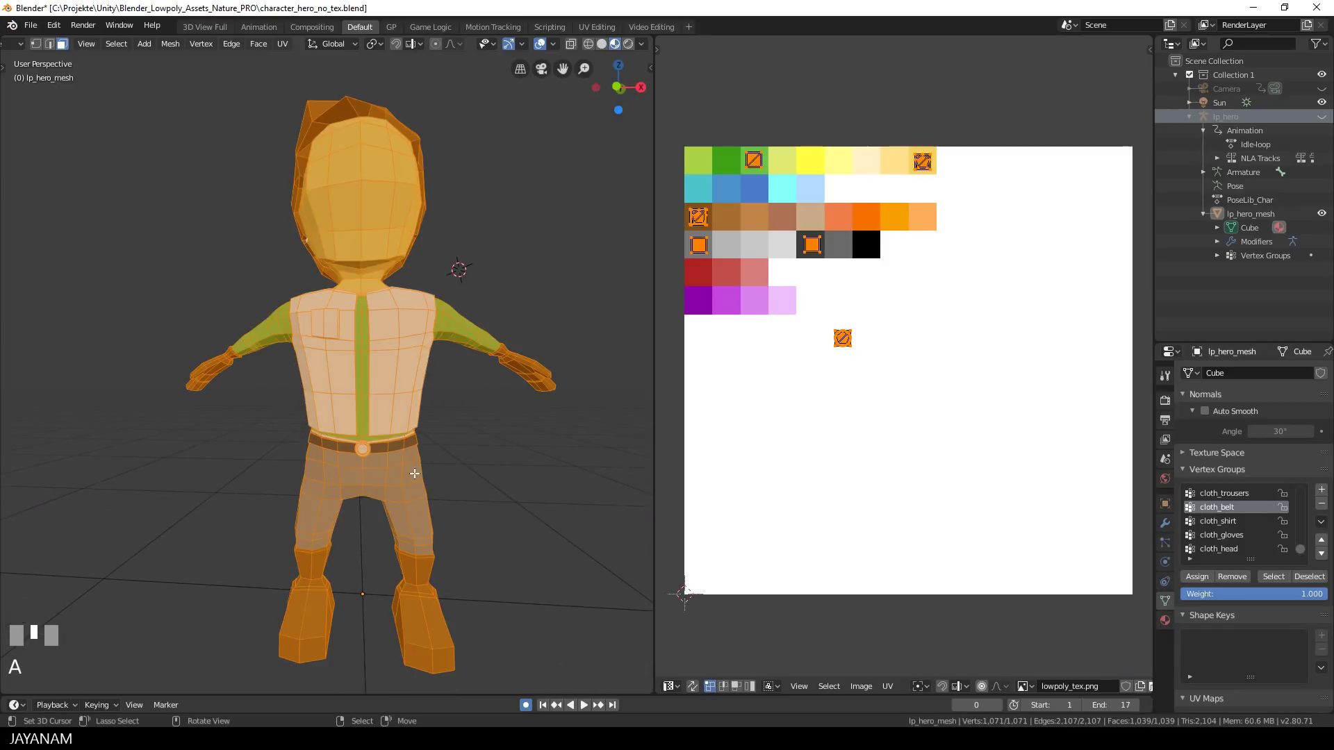
pyautogui.hotkey('alt', 'a')
pyautogui.scroll(3, 410, 478)
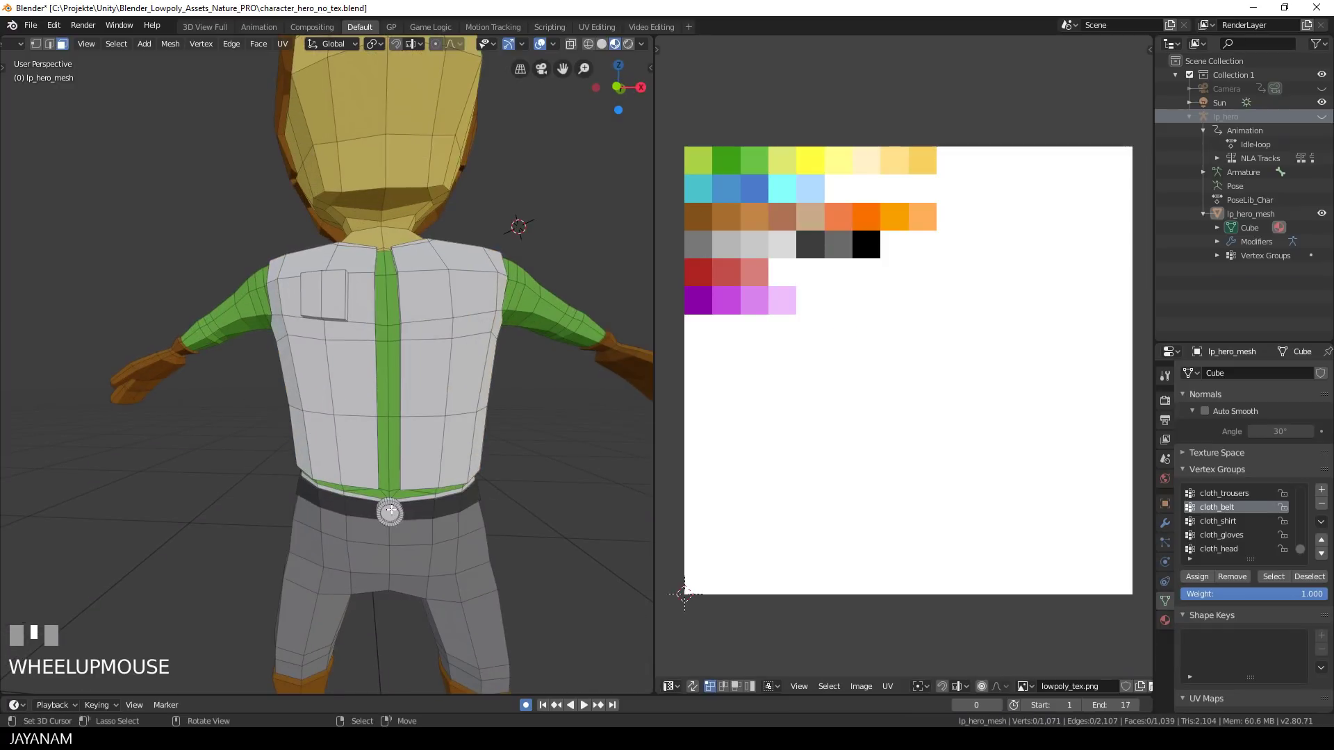
pyautogui.press('l')
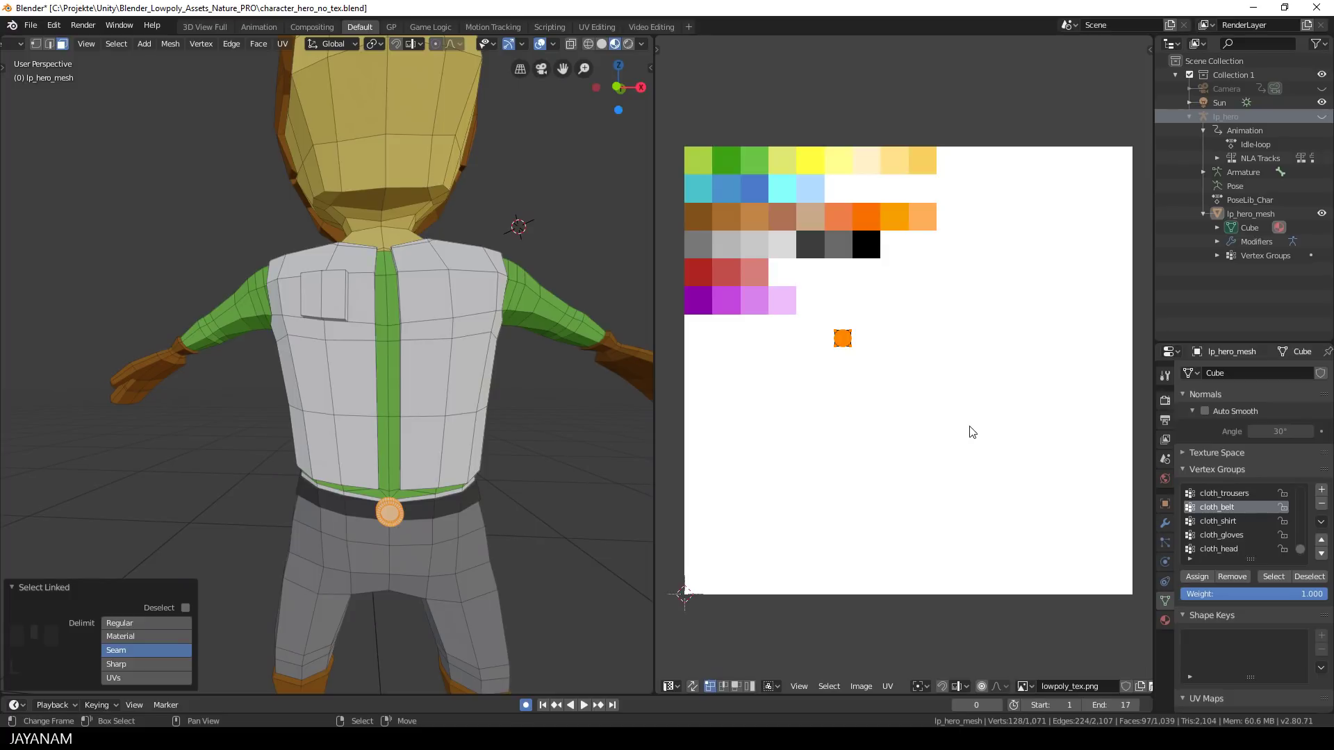
pyautogui.press('g')
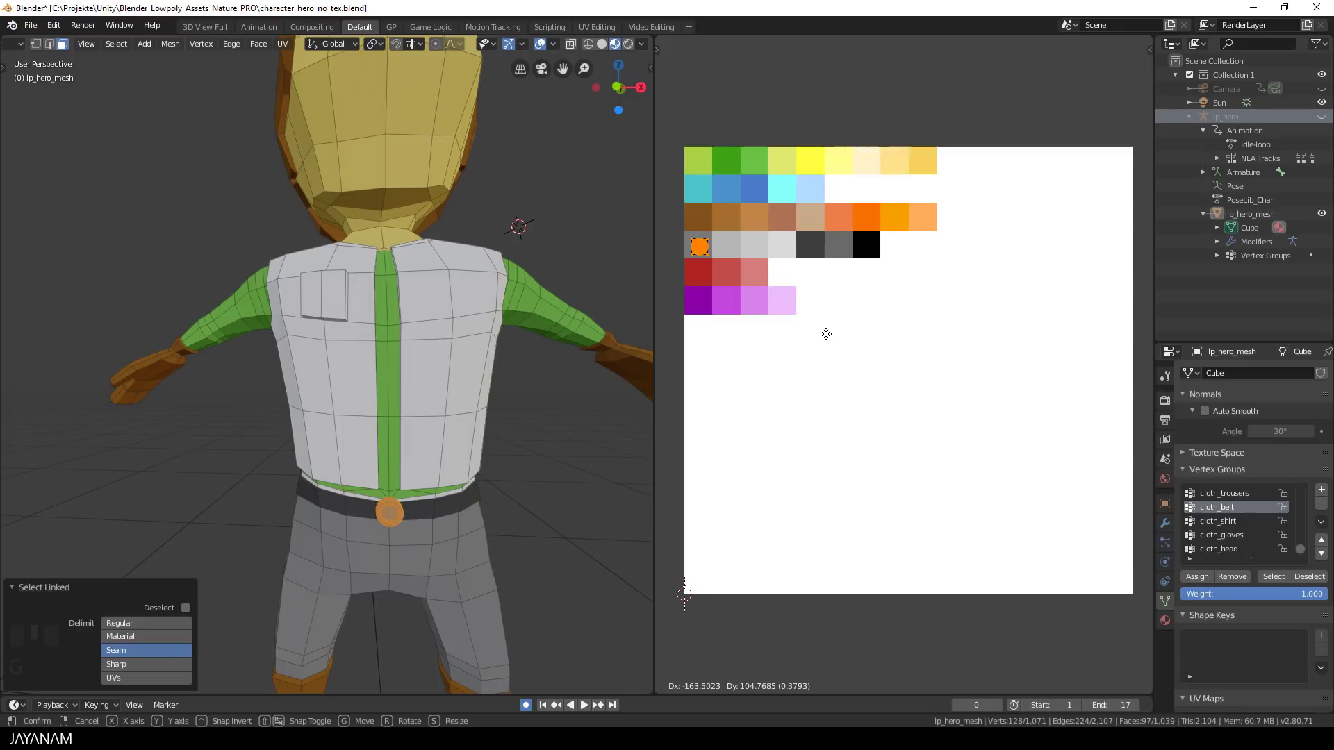
pyautogui.click(853, 331)
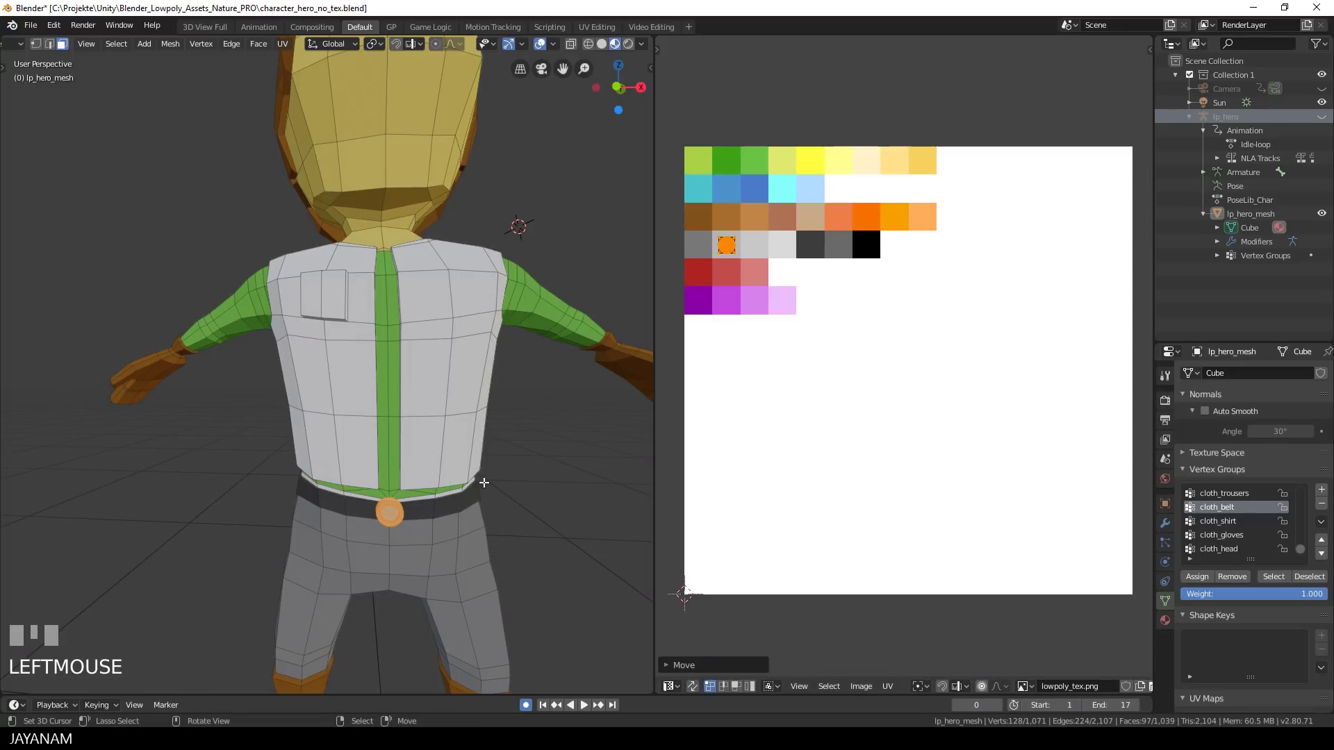
# Step: Select the buckle's round centre face and move its UVs onto the bright yellow fifth swatch of the first row
pyautogui.keyDown('shift'); pyautogui.moveTo(484, 483); pyautogui.dragTo(511, 419, button='middle'); pyautogui.keyUp('shift')
pyautogui.rightClick(424, 452)
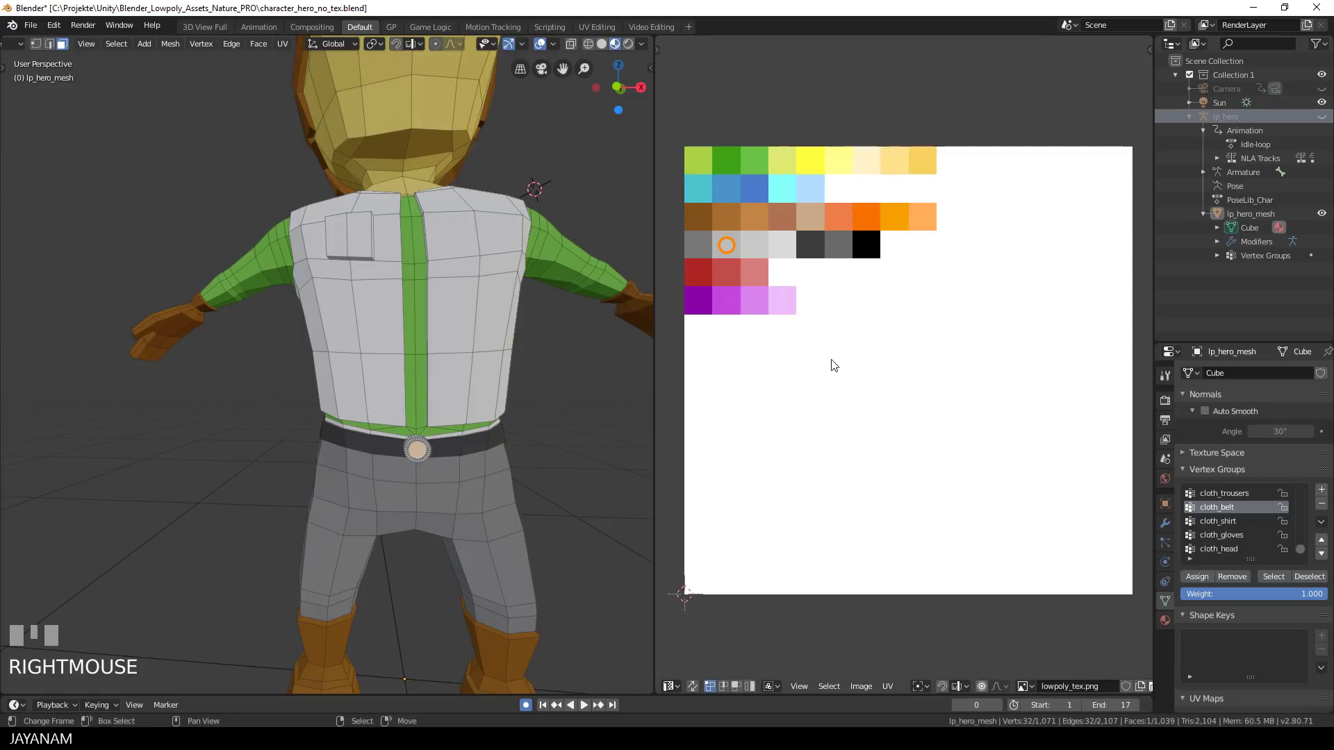
pyautogui.press('g')
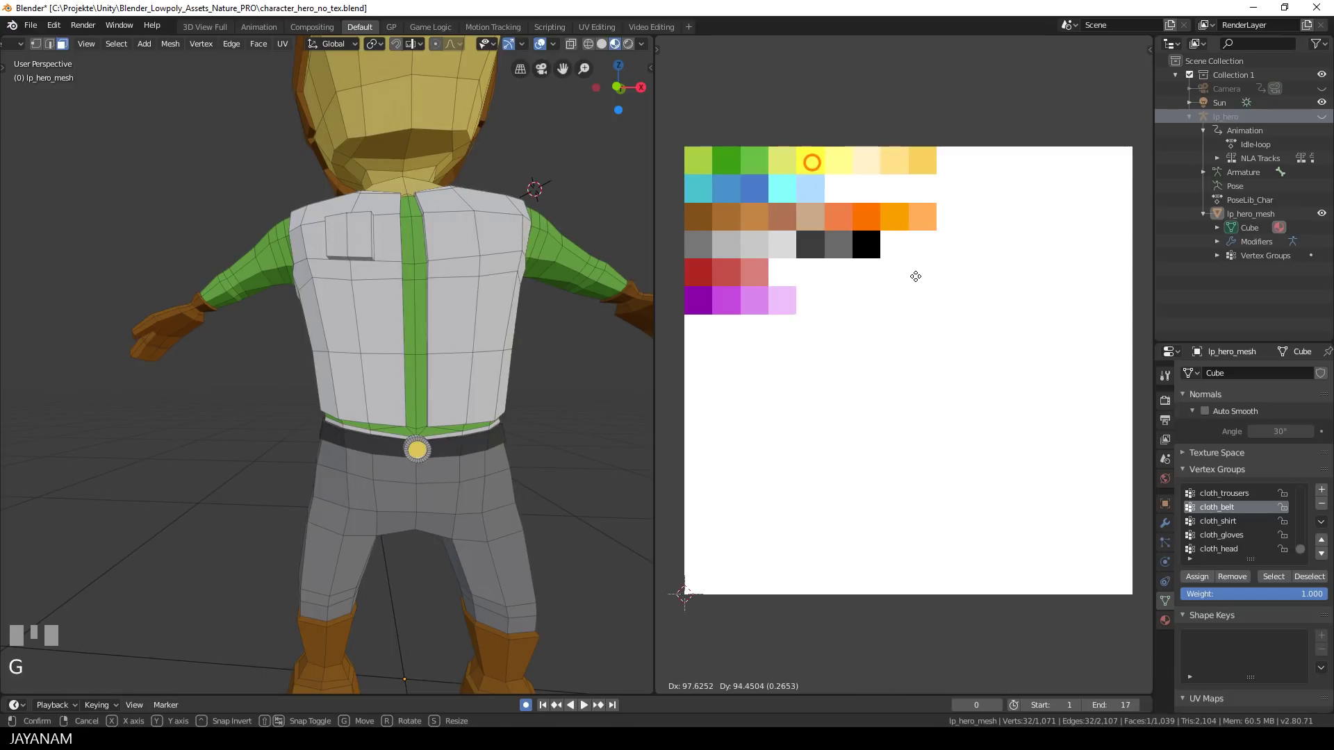
pyautogui.click(918, 284)
pyautogui.scroll(-3, 565, 456)
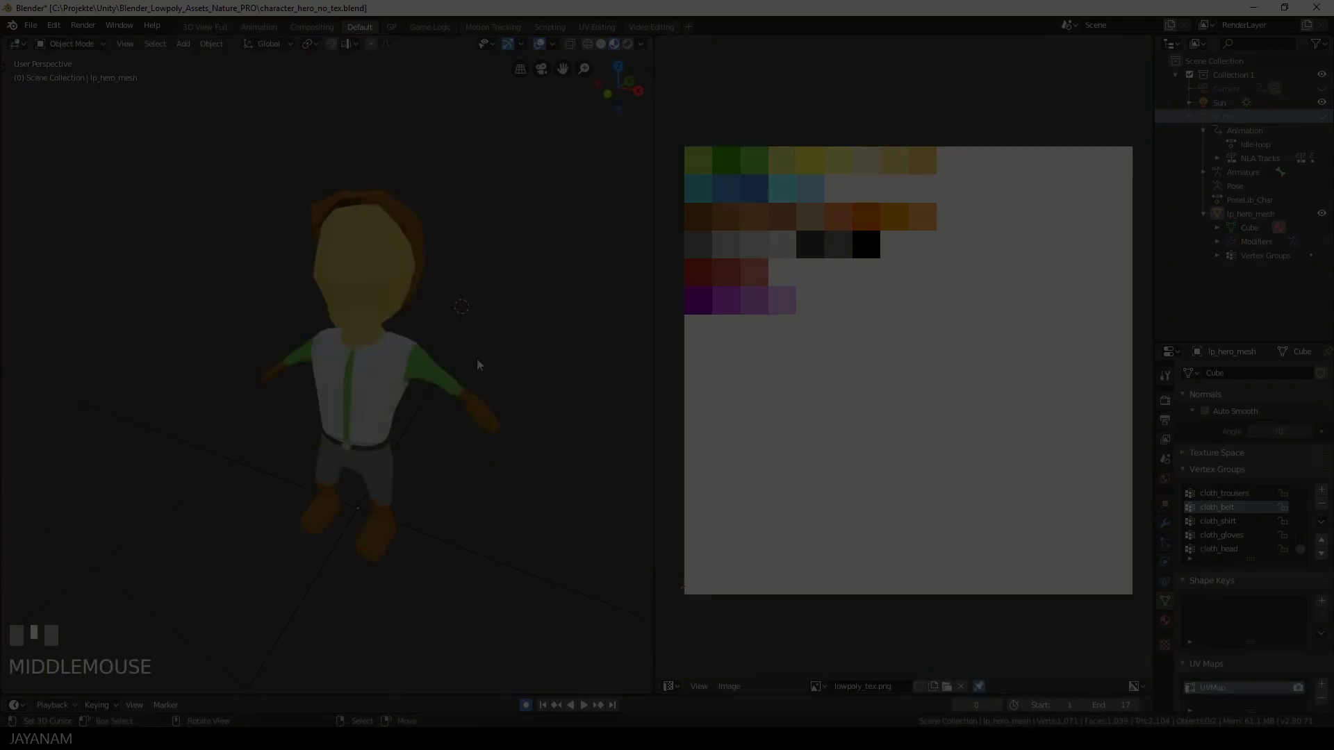
# Step: Make cloth_torso the active vertex group and put the hero mesh in Edit Mode
pyautogui.moveTo(477, 357)
pyautogui.mouseDown(button='middle')
pyautogui.moveTo(586, 374)
pyautogui.moveTo(157, 349)
pyautogui.moveTo(615, 368)
pyautogui.moveTo(456, 370)
pyautogui.mouseUp(button='middle')
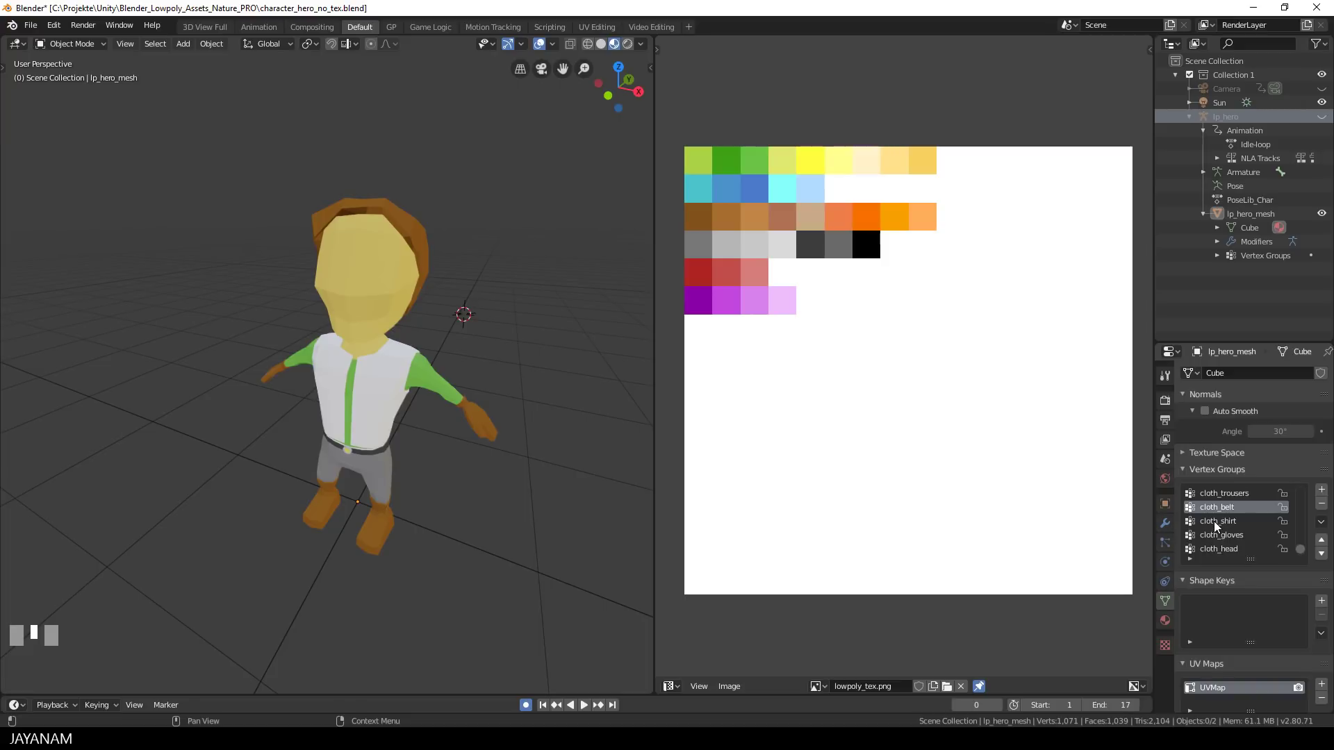
pyautogui.scroll(-1, 1244, 543)
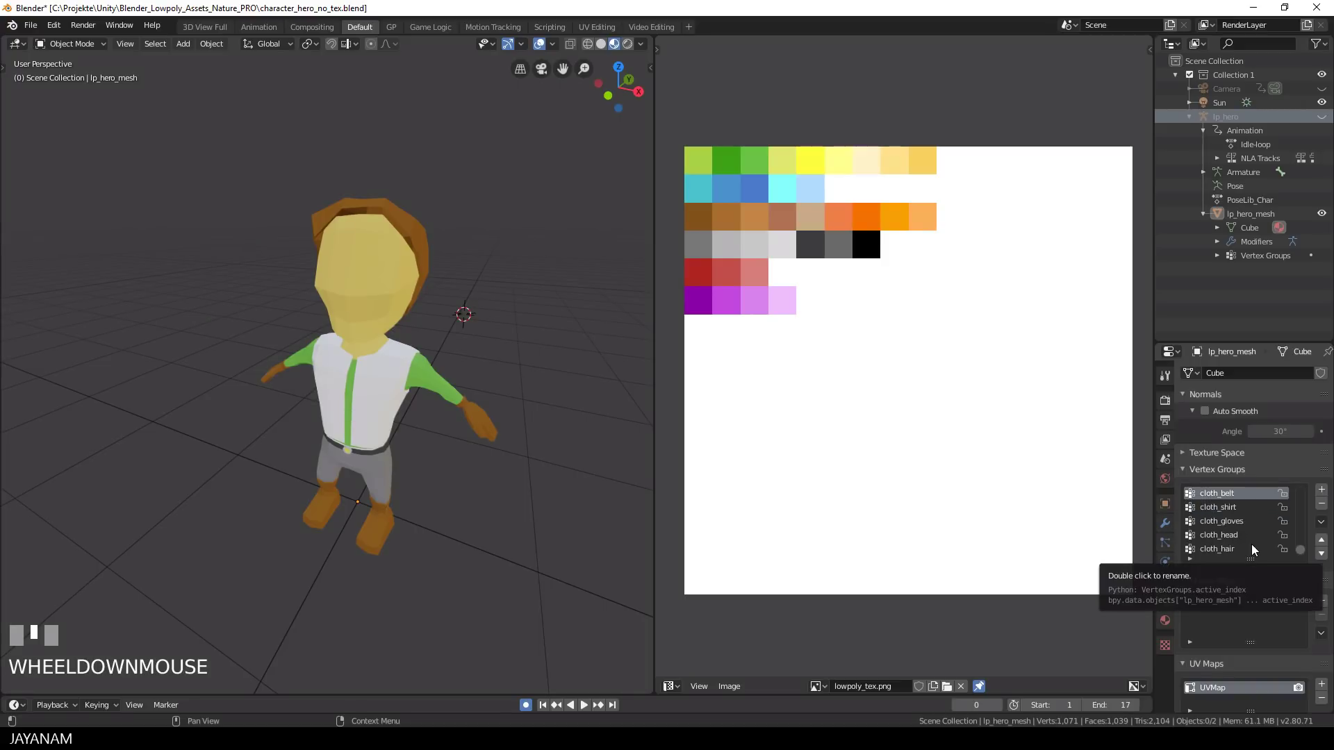
pyautogui.scroll(-1, 1252, 546)
pyautogui.scroll(3, 1252, 545)
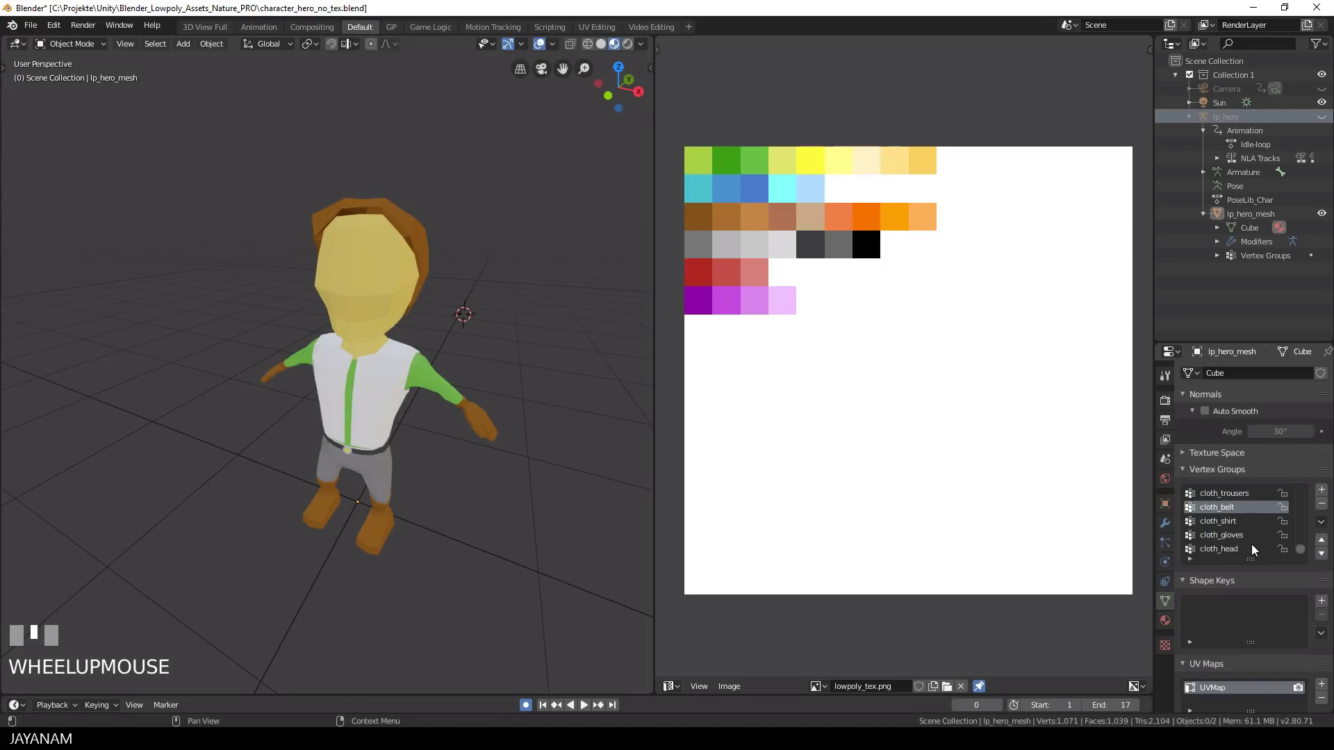
pyautogui.click(1222, 494)
pyautogui.click(545, 291)
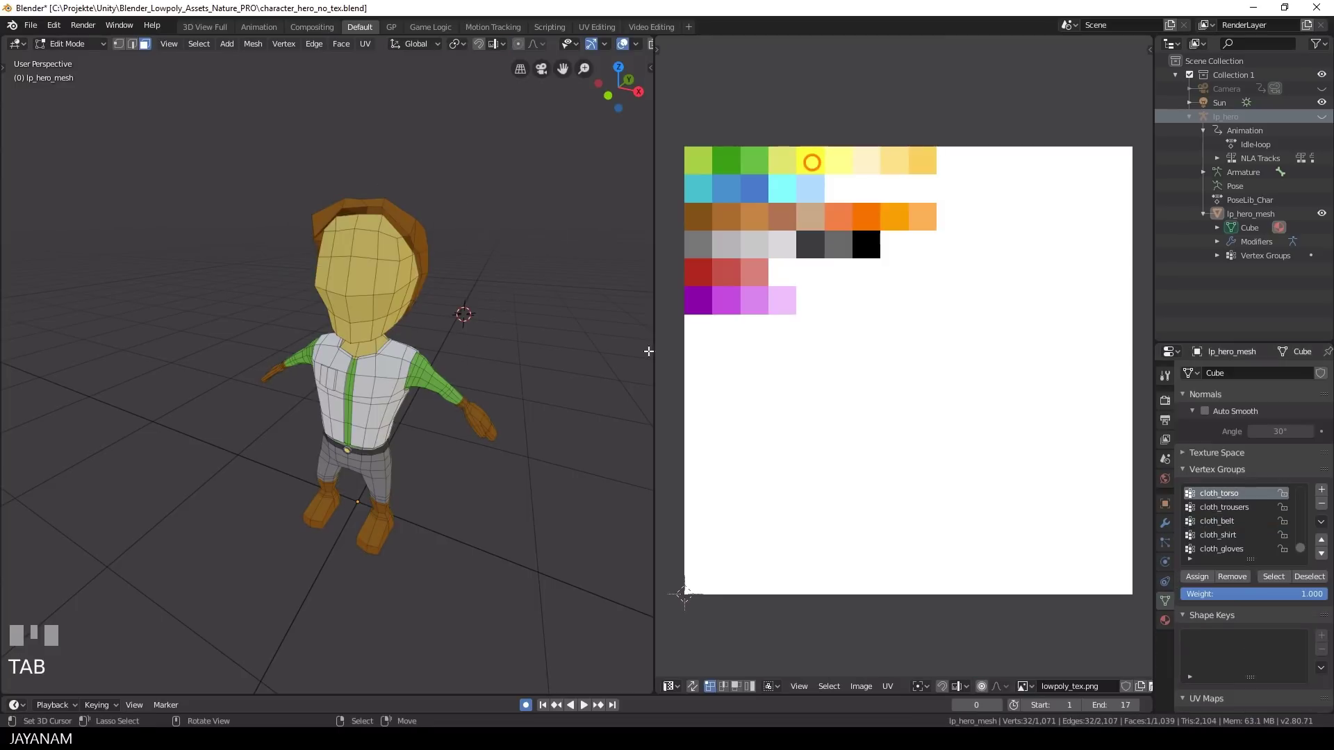
# Step: Select only the cloth_torso vertex group and move its UVs onto the reddish-brown fourth swatch of the brown row
pyautogui.click(1274, 577)
pyautogui.moveTo(598, 438); pyautogui.dragTo(498, 417, button='middle')
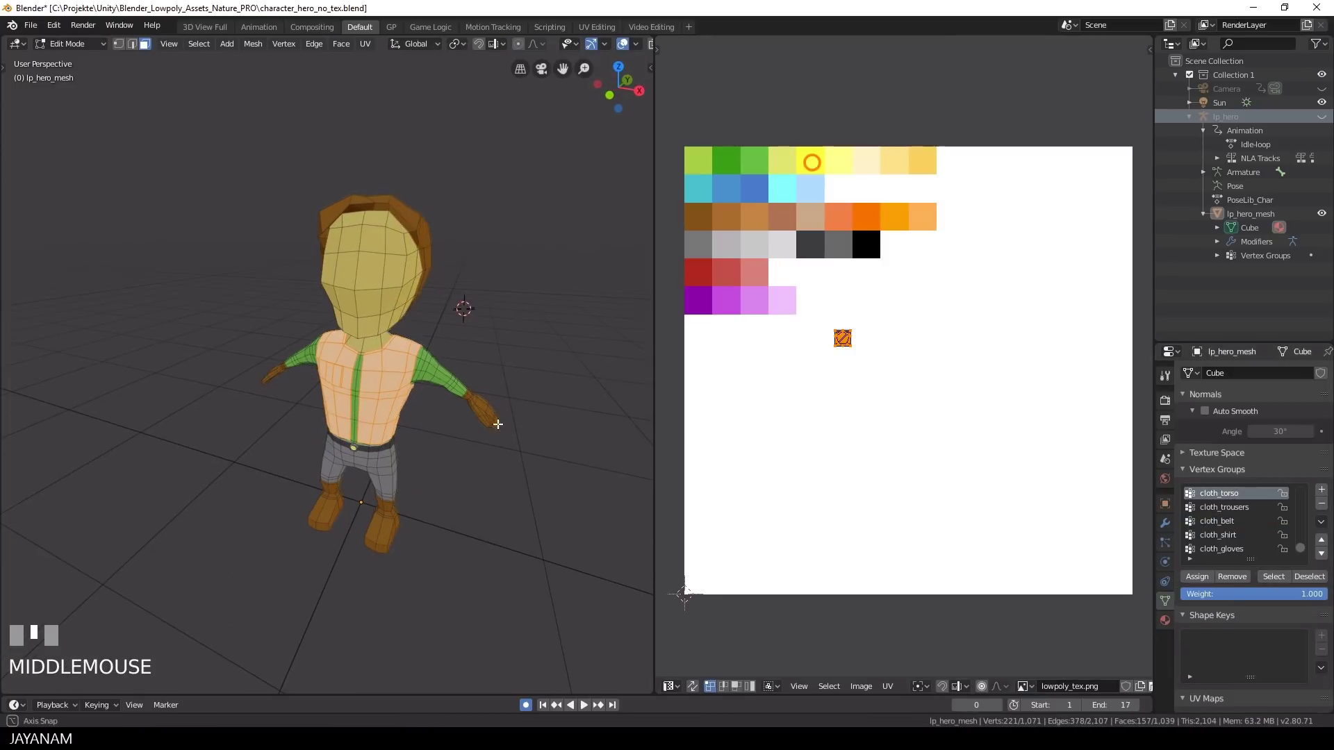
pyautogui.press('a')
pyautogui.hotkey('alt', 'a')
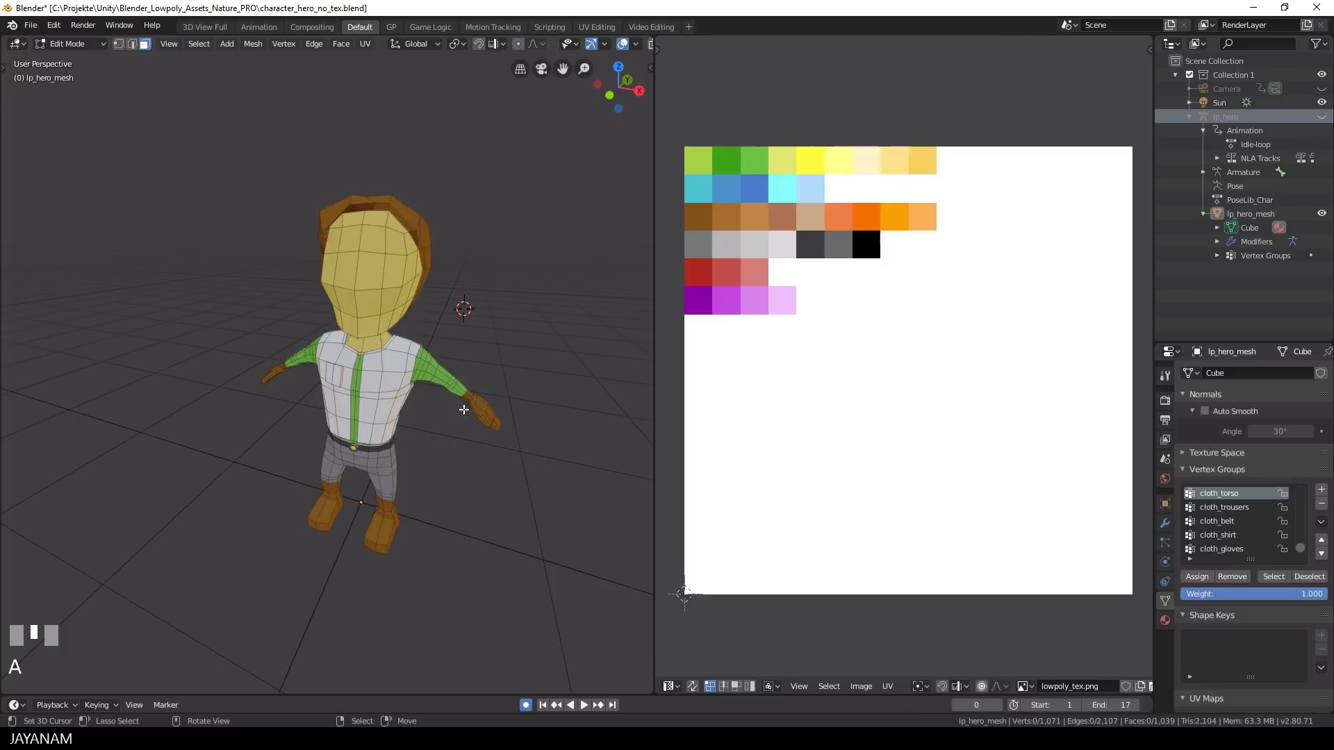
pyautogui.click(1274, 577)
pyautogui.press('a')
pyautogui.scroll(1, 914, 394)
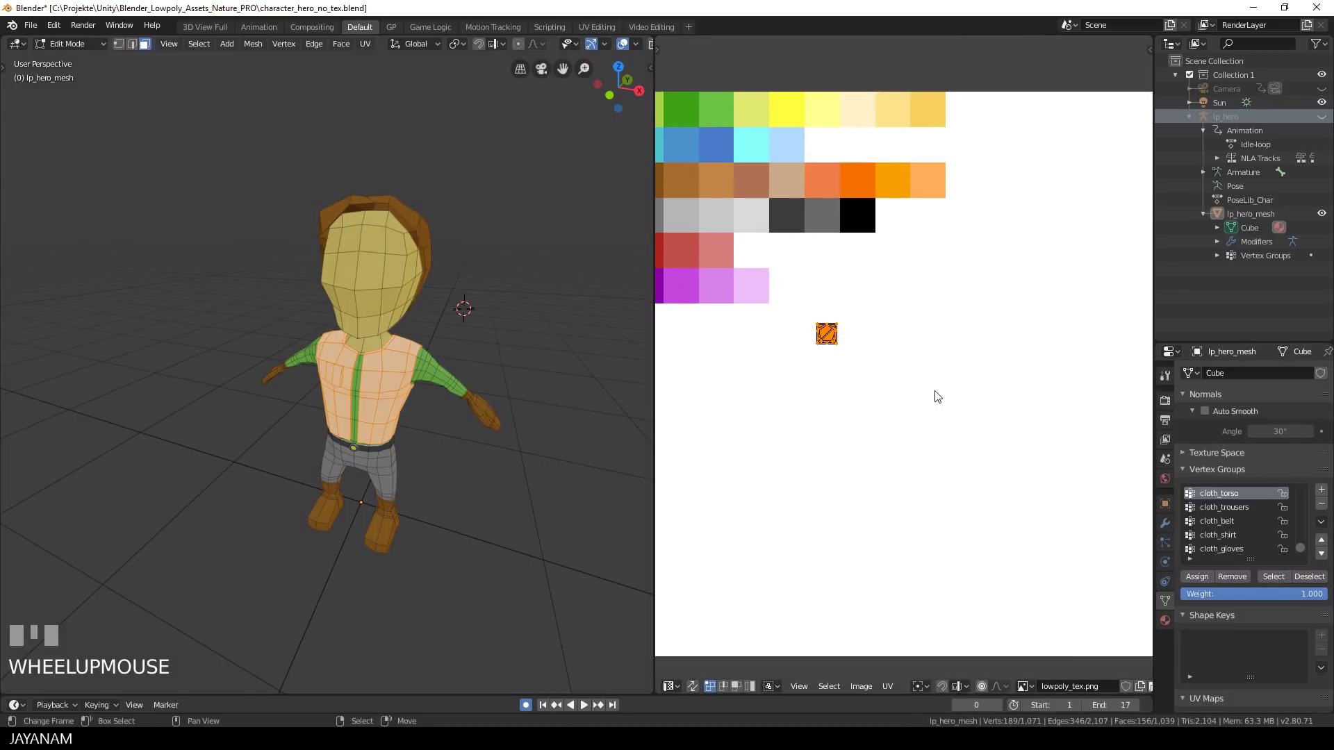
pyautogui.press('g')
pyautogui.click(861, 242)
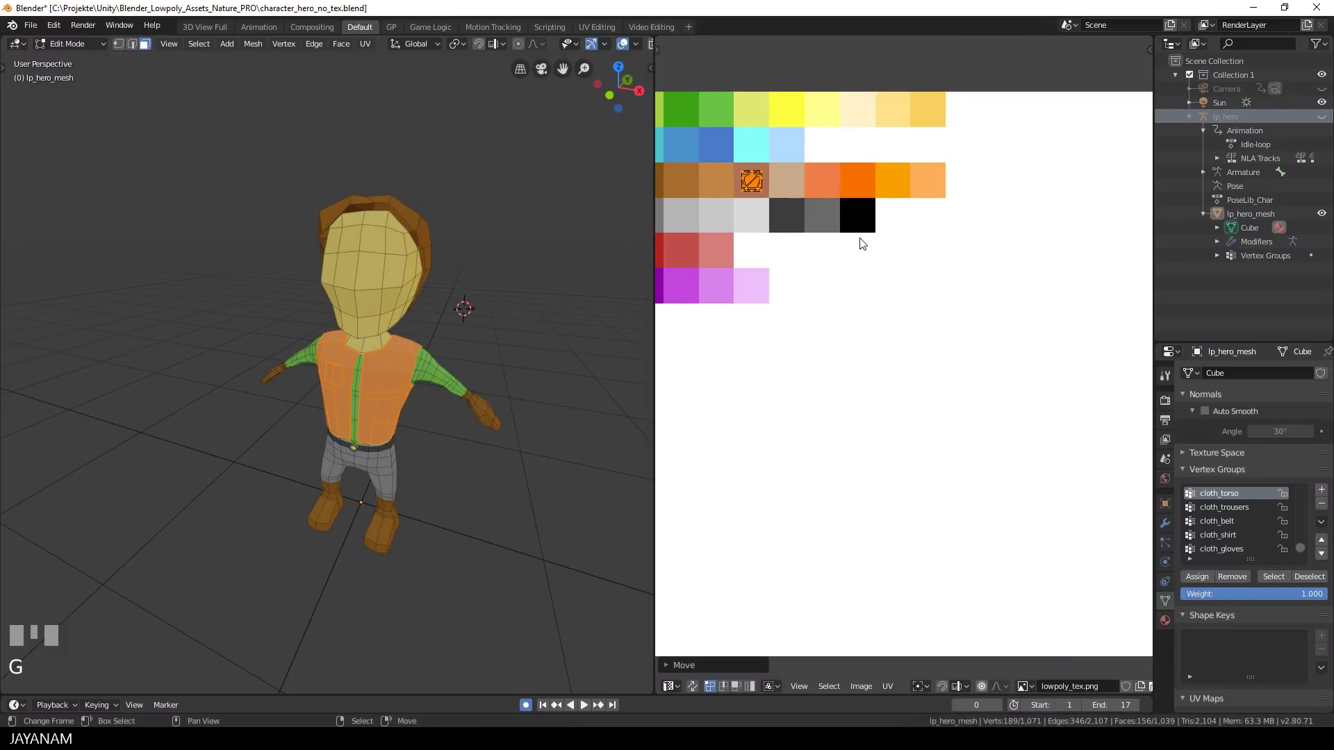
# Step: Select all faces of the hero and switch the 3D viewport to rendered shading
pyautogui.press('a')
pyautogui.moveTo(407, 397); pyautogui.dragTo(403, 400, button='middle')
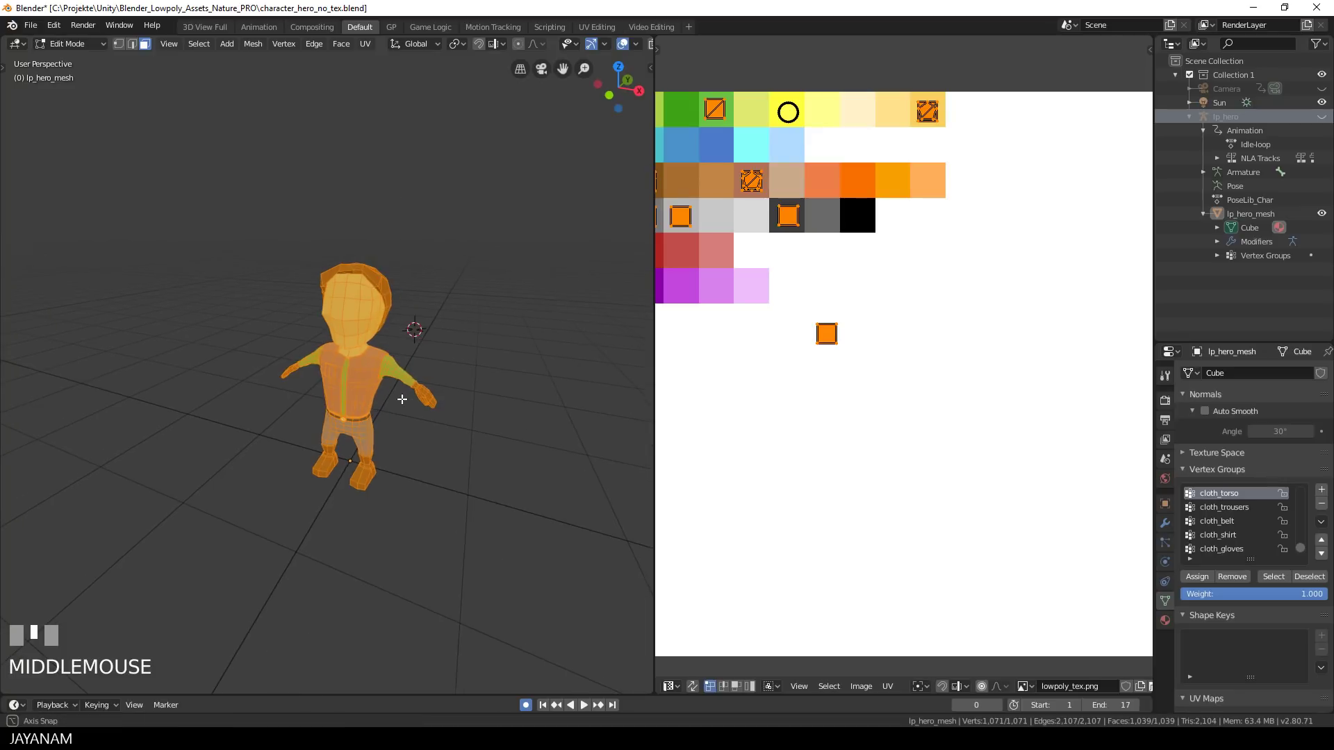
pyautogui.scroll(1, 401, 401)
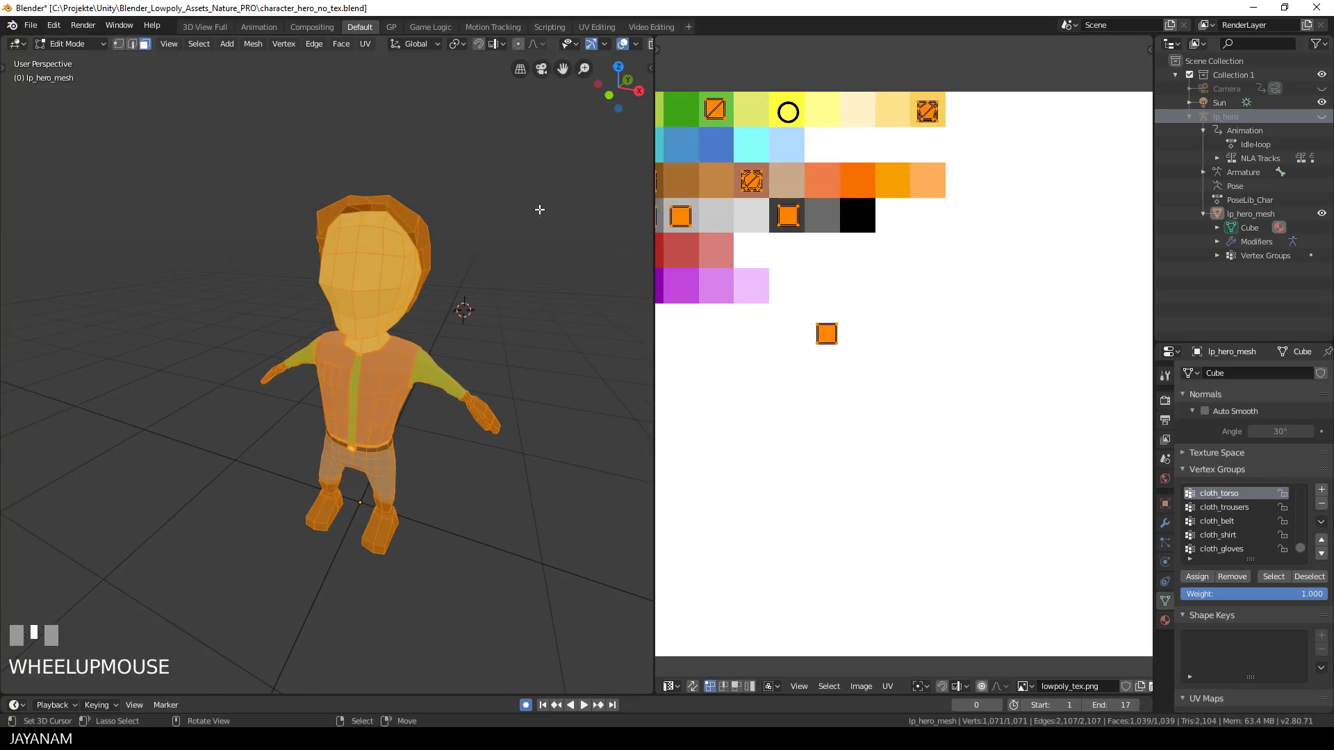
pyautogui.scroll(-3, 598, 43)
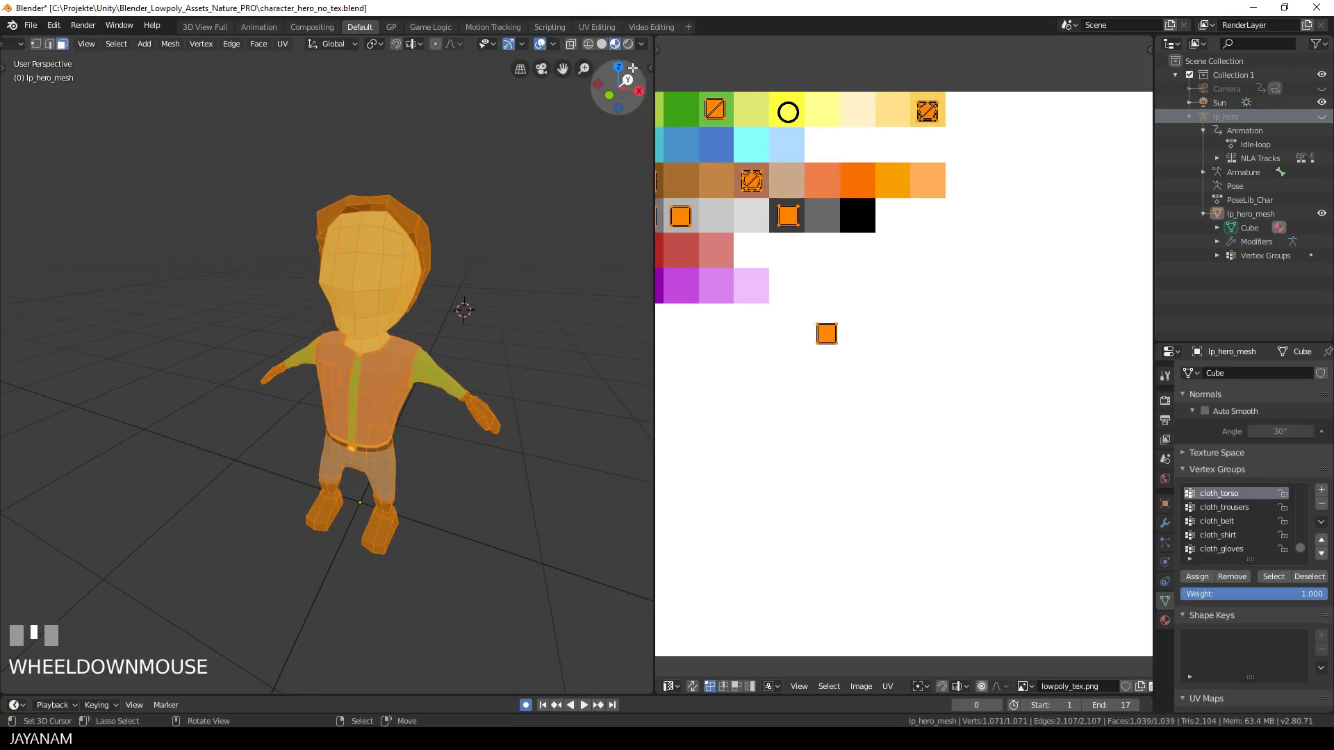
pyautogui.click(629, 45)
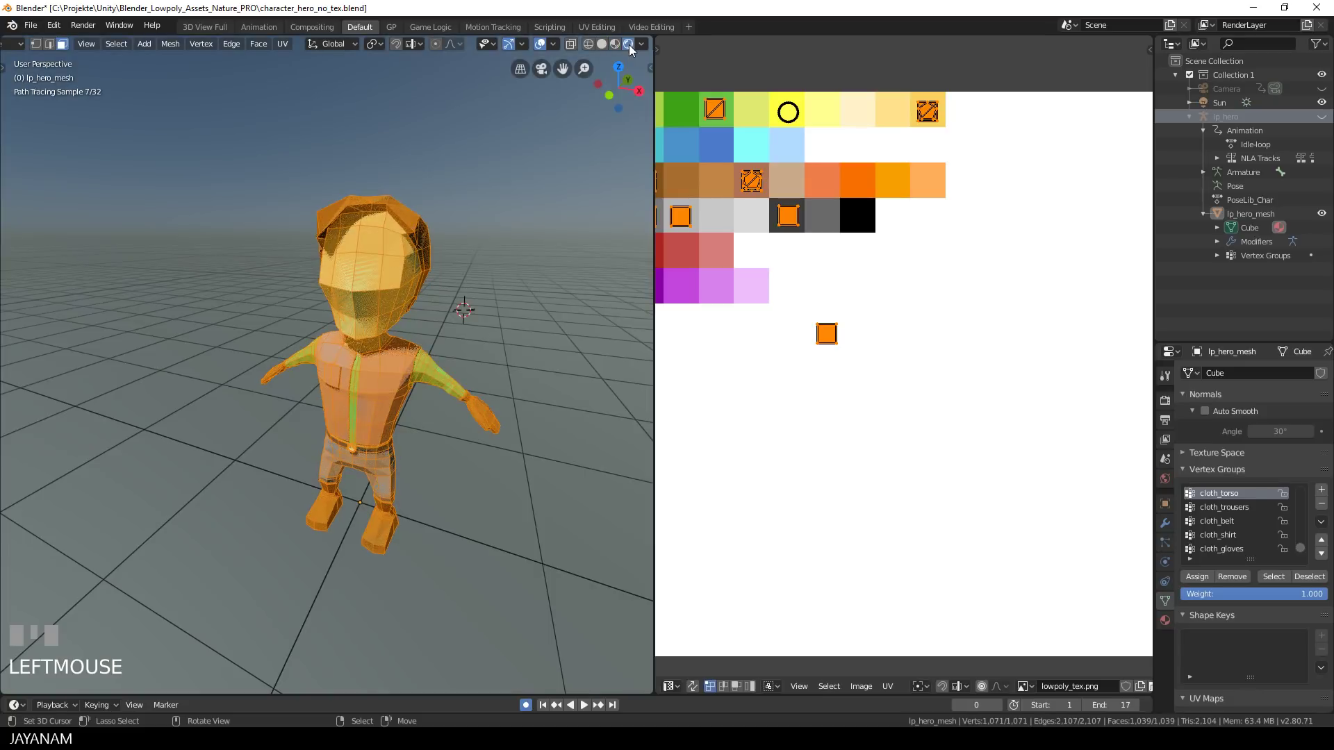
# Step: Return the hero mesh to Object Mode and switch the 3D viewport to LookDev shading
pyautogui.press('Tab')
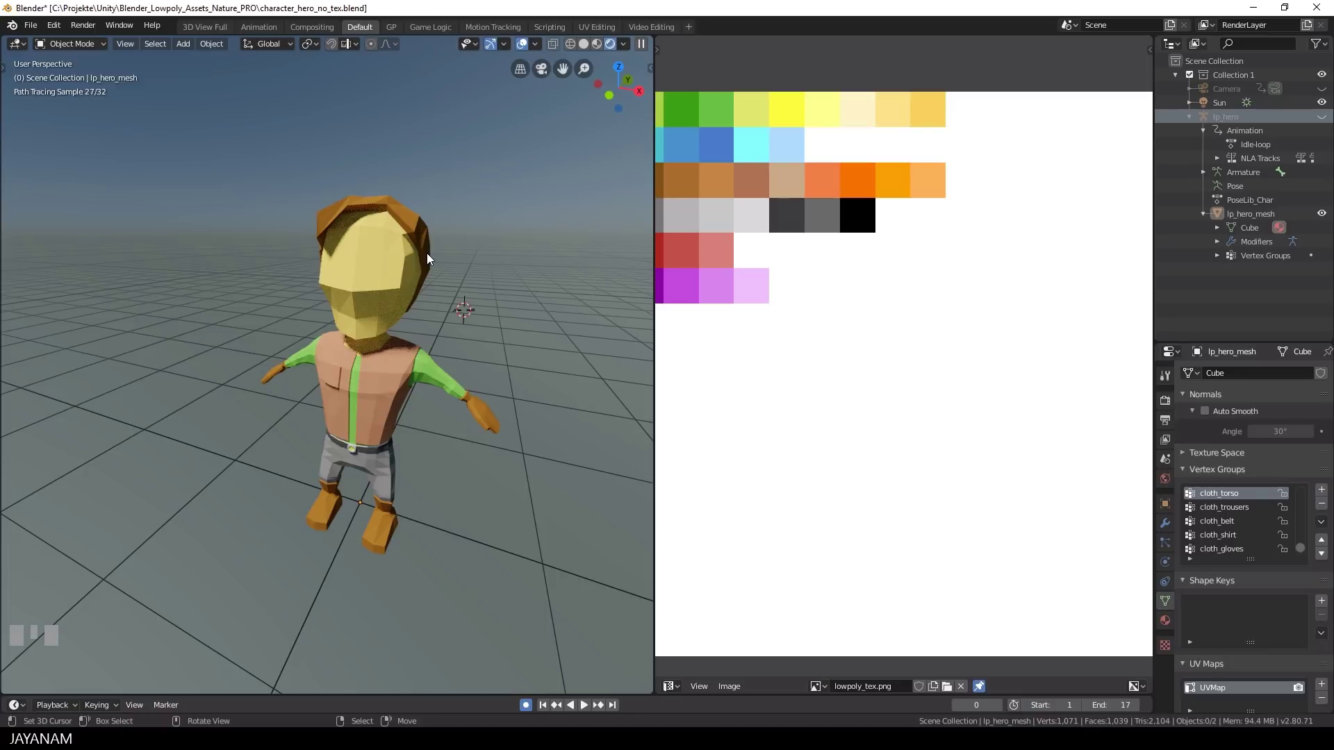
pyautogui.click(597, 44)
# Step: Set the scene's render engine to Eevee and preview the hero in rendered viewport shading
pyautogui.scroll(3, 1165, 500)
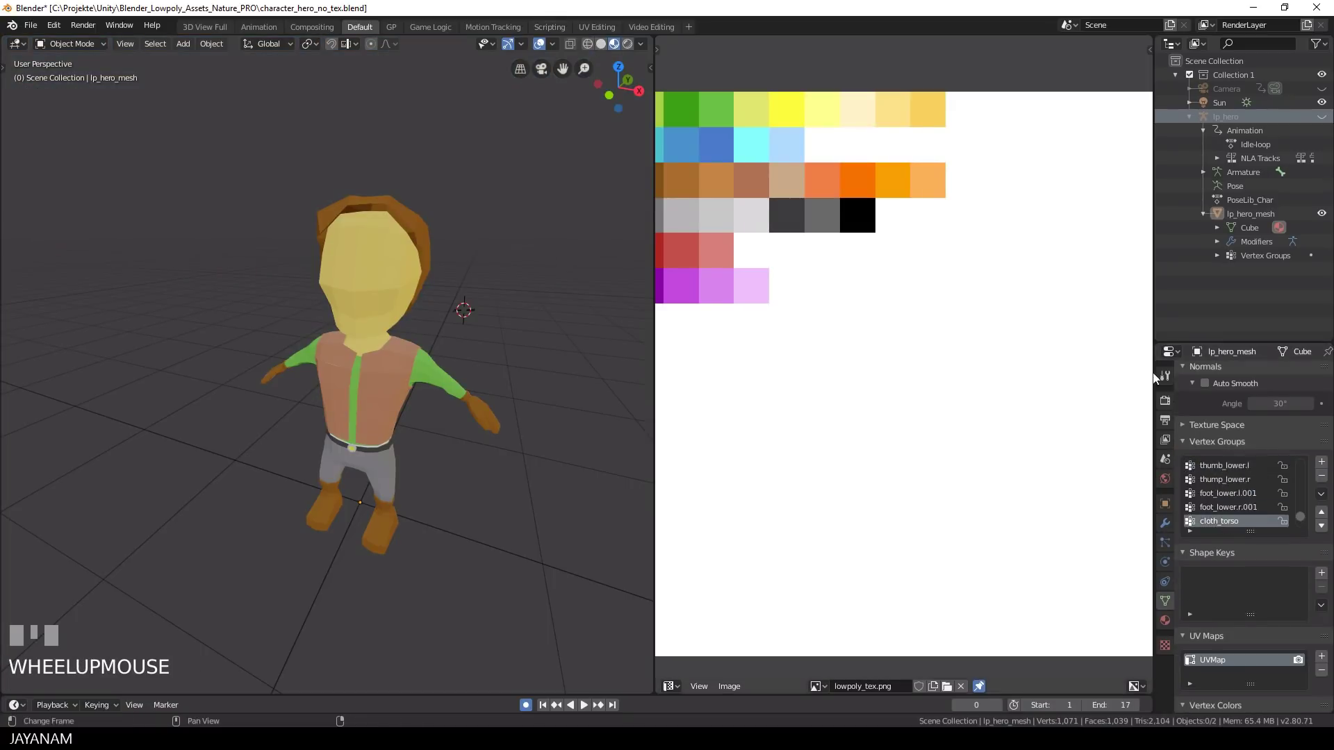
pyautogui.click(1165, 401)
pyautogui.scroll(1, 1261, 411)
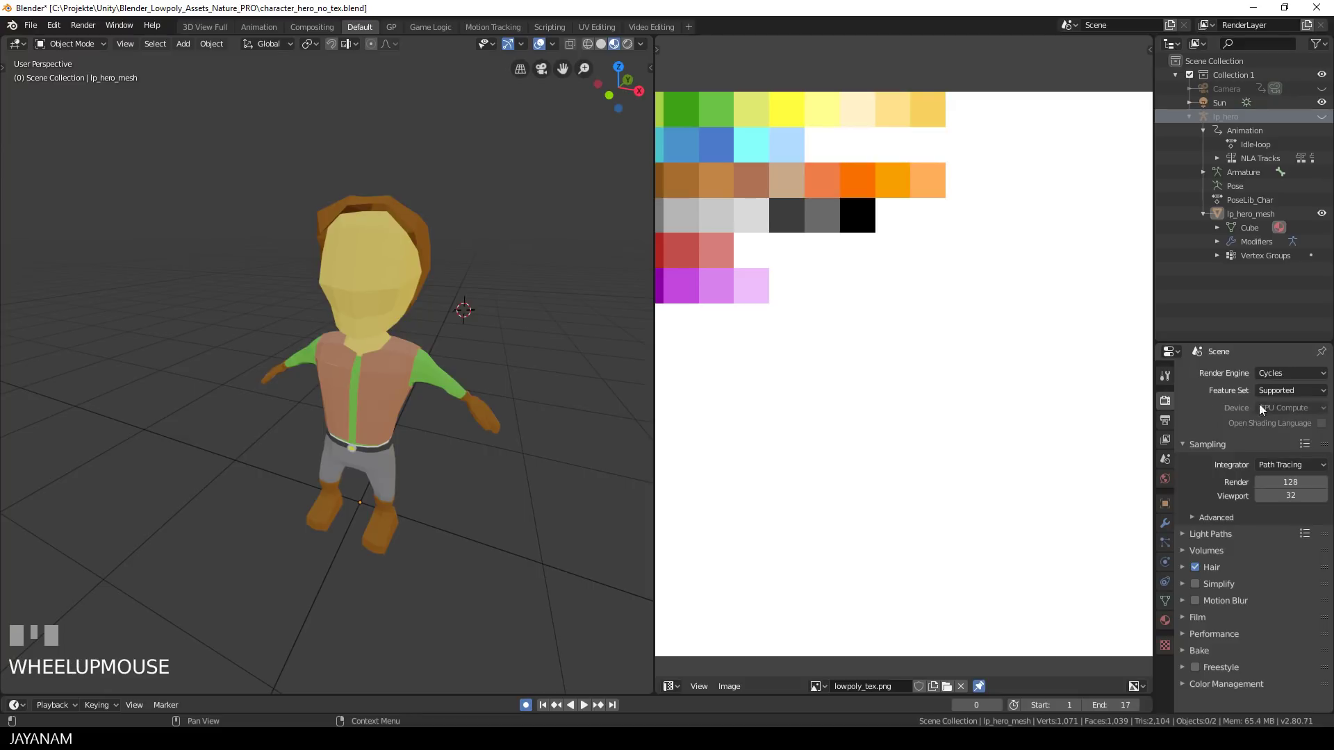
pyautogui.click(1281, 373)
pyautogui.click(1276, 390)
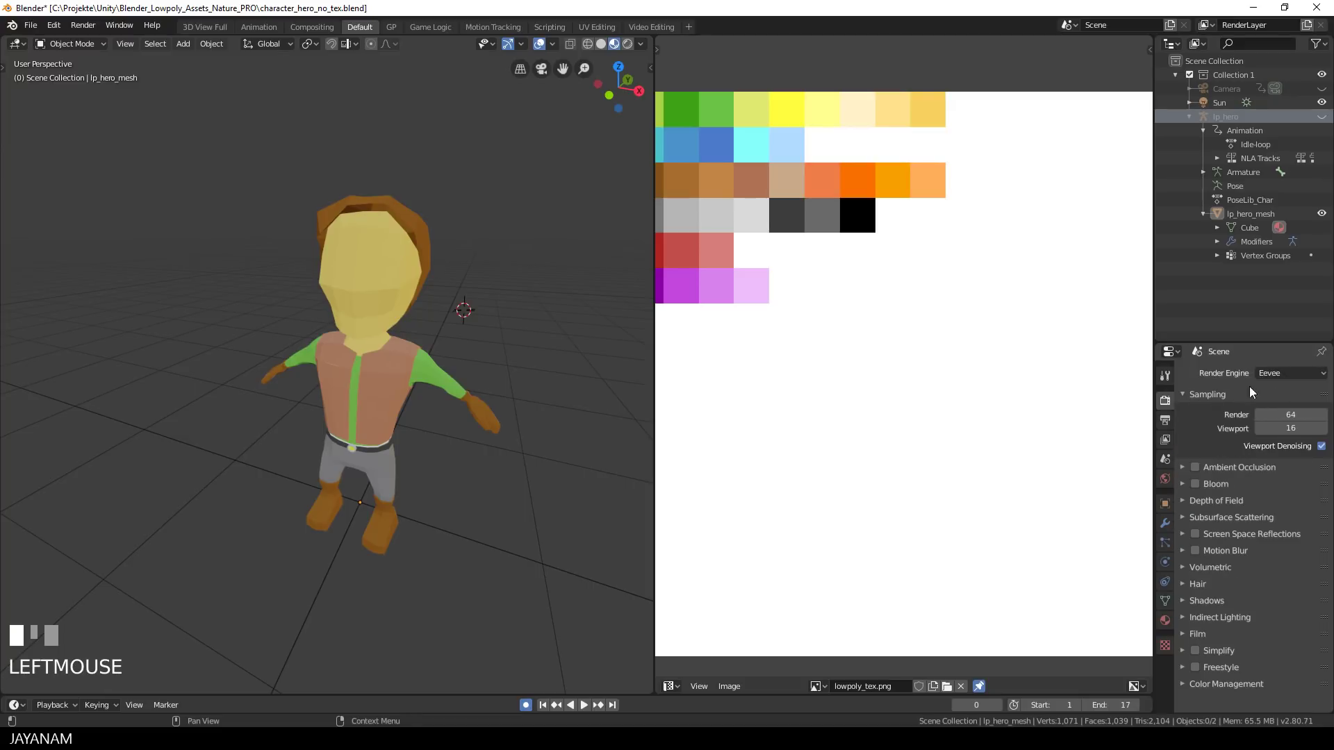
pyautogui.click(628, 46)
pyautogui.moveTo(529, 243)
pyautogui.mouseDown(button='middle')
pyautogui.moveTo(506, 275)
pyautogui.moveTo(32, 267)
pyautogui.moveTo(599, 277)
pyautogui.moveTo(493, 277)
pyautogui.mouseUp(button='middle')
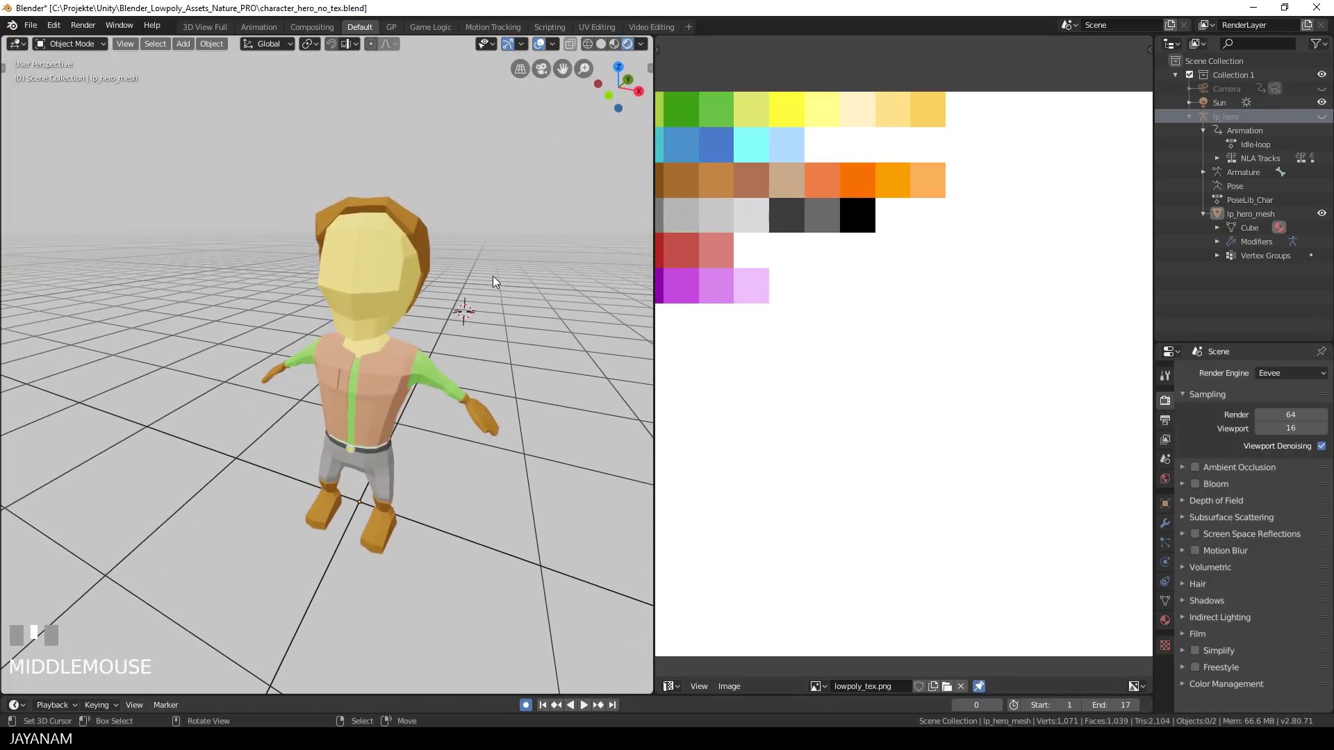
# Step: Join the image editor area into the 3D viewport so the viewport takes over its space
pyautogui.rightClick(654, 219)
pyautogui.click(646, 218)
pyautogui.click(862, 254)
# Step: Put the enlarged 3D viewport back in LookDev shading and save character_hero_no_tex.blend
pyautogui.scroll(-1, 845, 265)
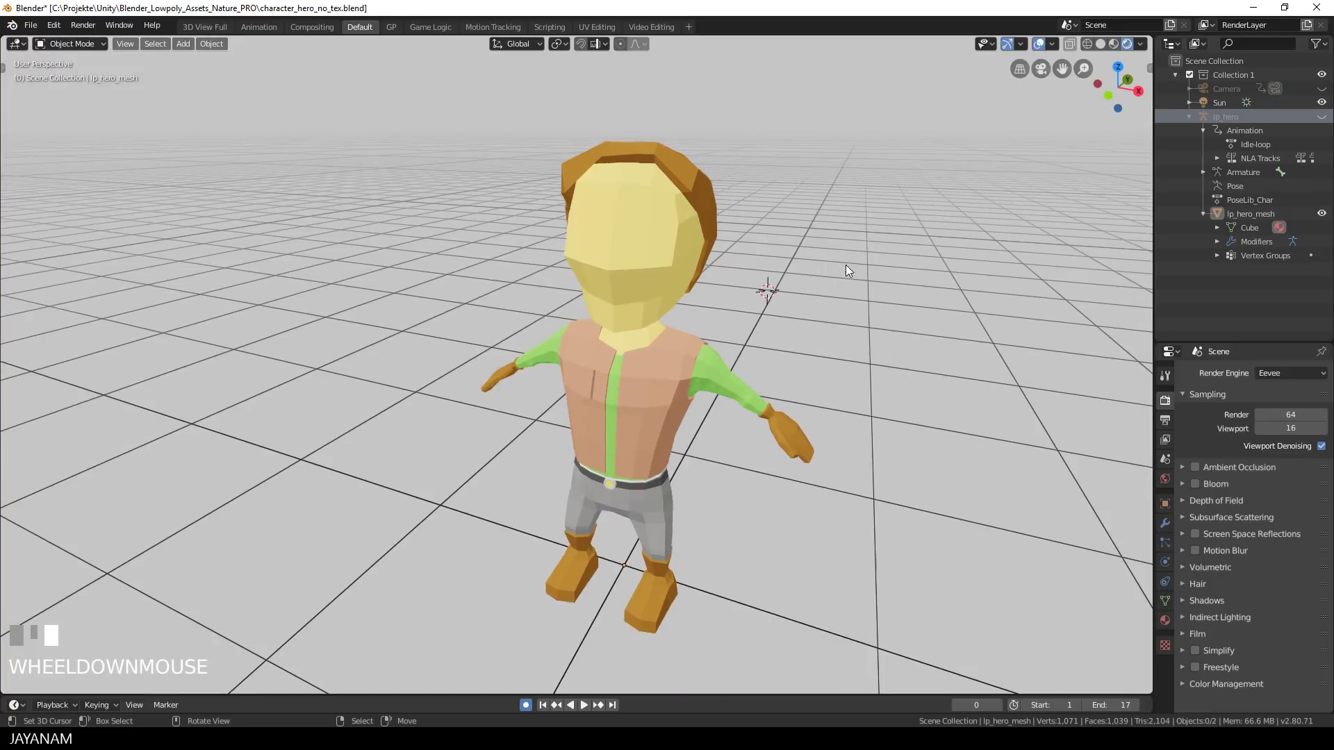
pyautogui.scroll(-3, 834, 282)
pyautogui.keyDown('shift'); pyautogui.moveTo(823, 301); pyautogui.dragTo(820, 261, button='middle'); pyautogui.keyUp('shift')
pyautogui.scroll(3, 815, 260)
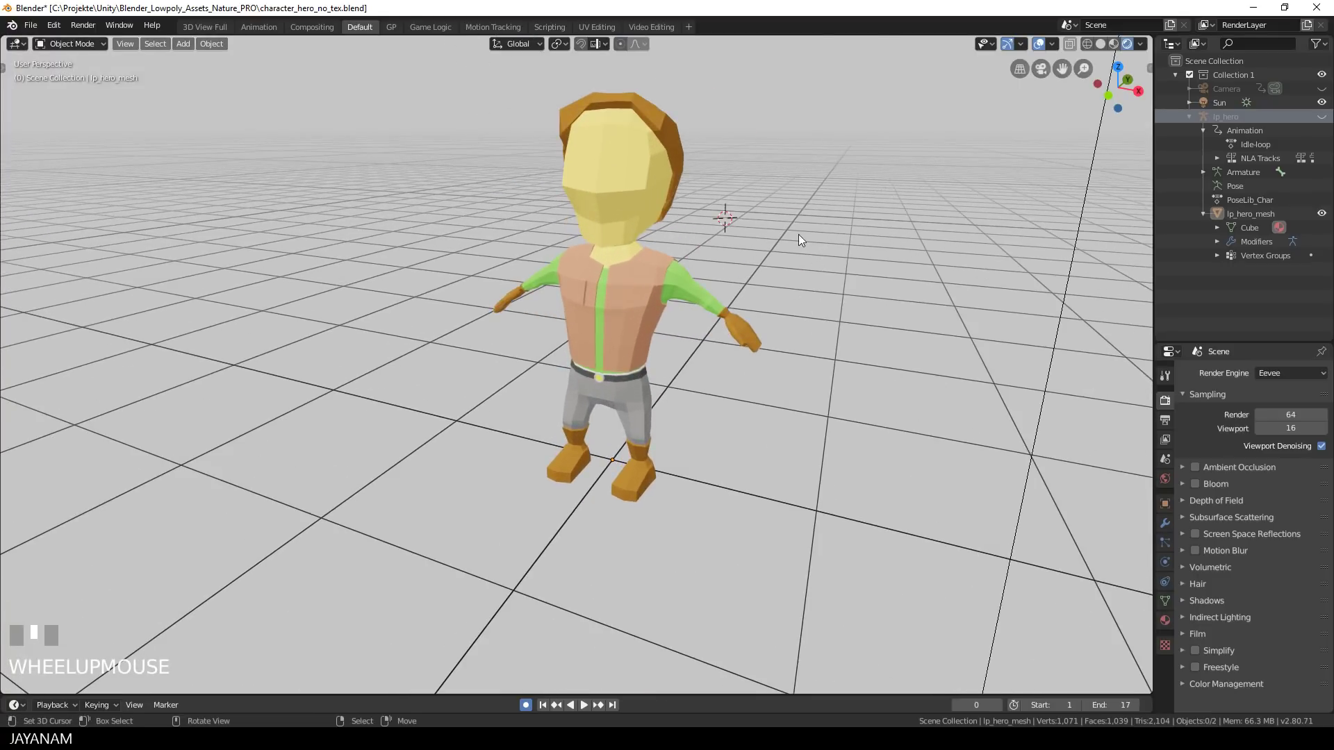
pyautogui.click(1114, 43)
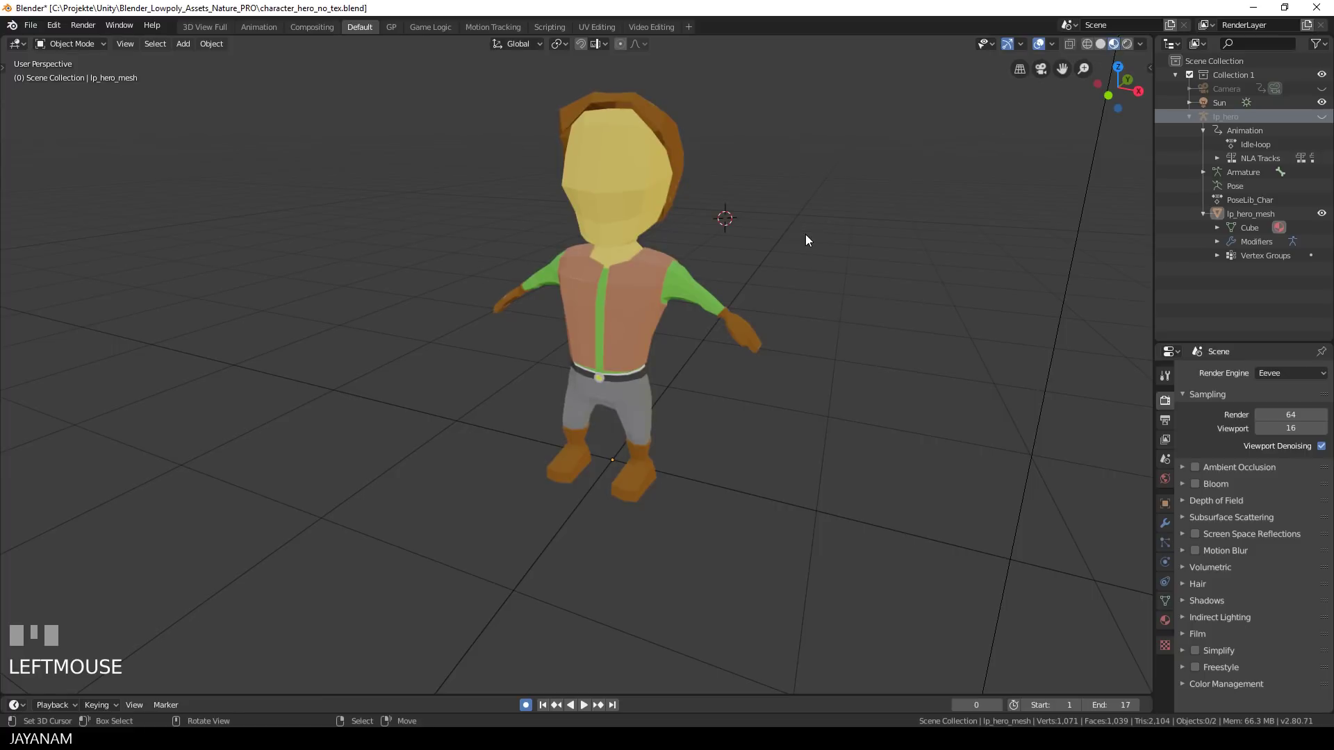
pyautogui.hotkey('ctrl', 's')
# Step: Unhide the lp_hero armature and select it together with its child mesh
pyautogui.keyDown('shift'); pyautogui.moveTo(824, 236); pyautogui.dragTo(784, 268, button='middle'); pyautogui.keyUp('shift')
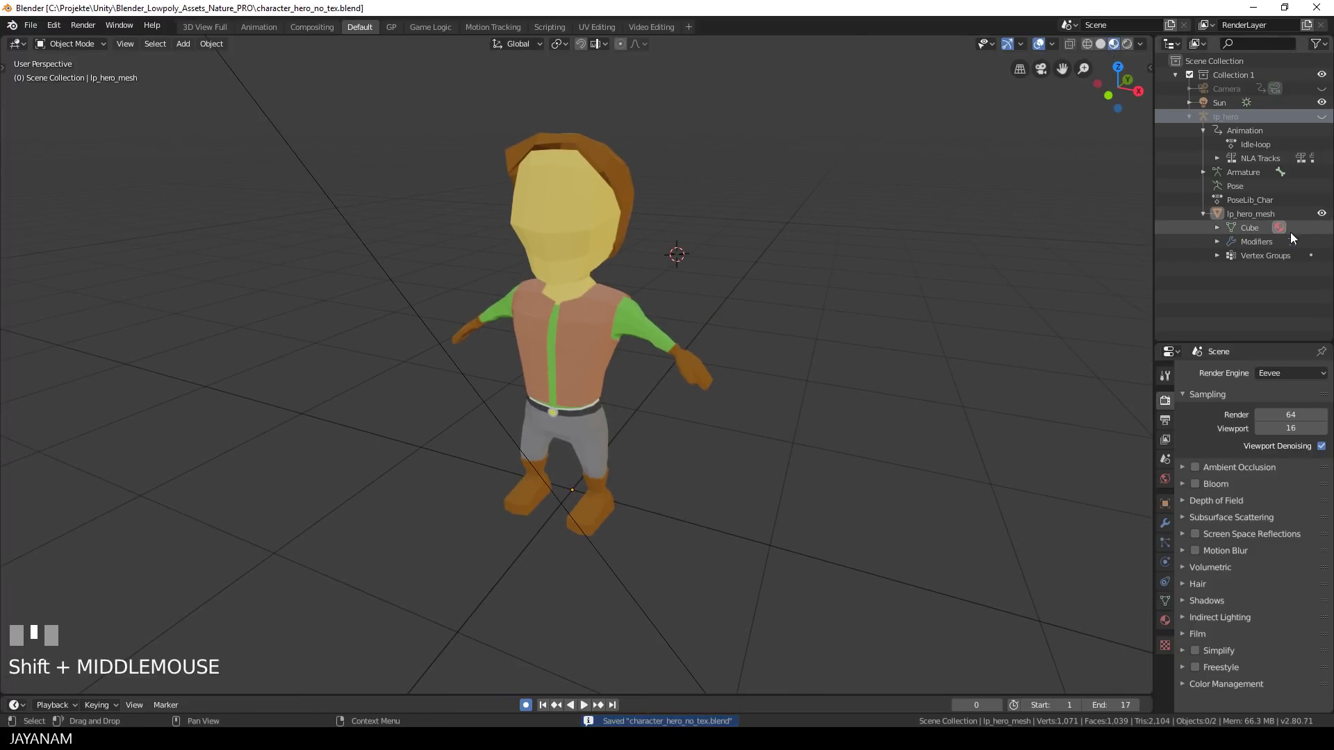
pyautogui.click(1322, 116)
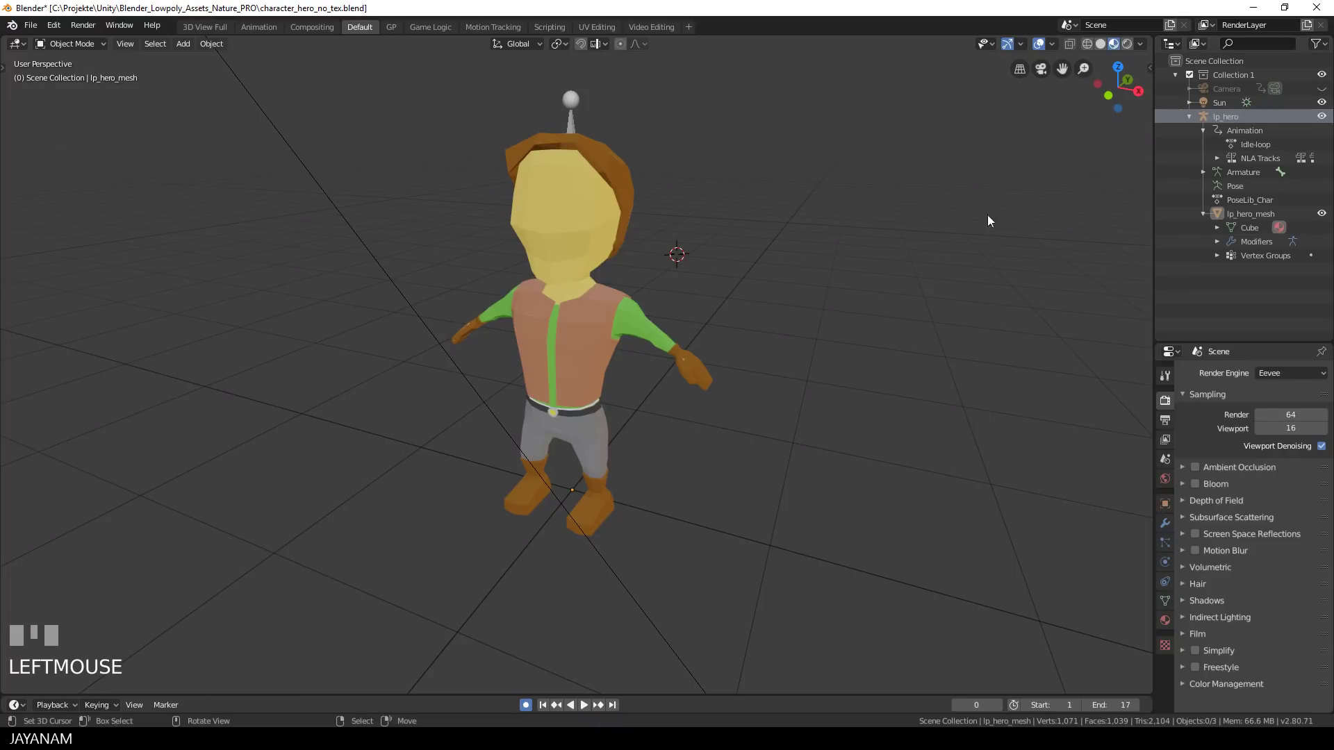
pyautogui.keyDown('ctrl'); pyautogui.click(1205, 115); pyautogui.keyUp('ctrl')
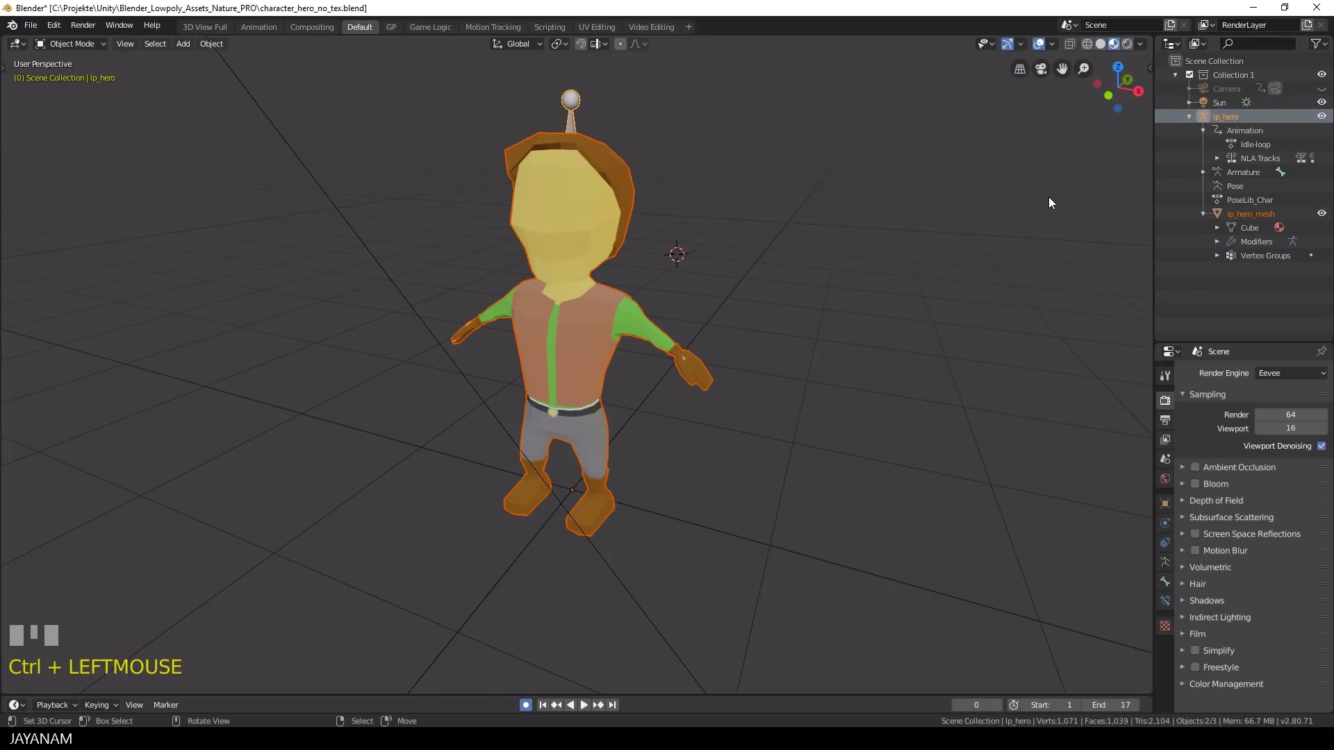
# Step: Set up an FBX export limited to selected objects and the Armature and Mesh types, with experimental Apply Transform enabled
pyautogui.click(31, 26)
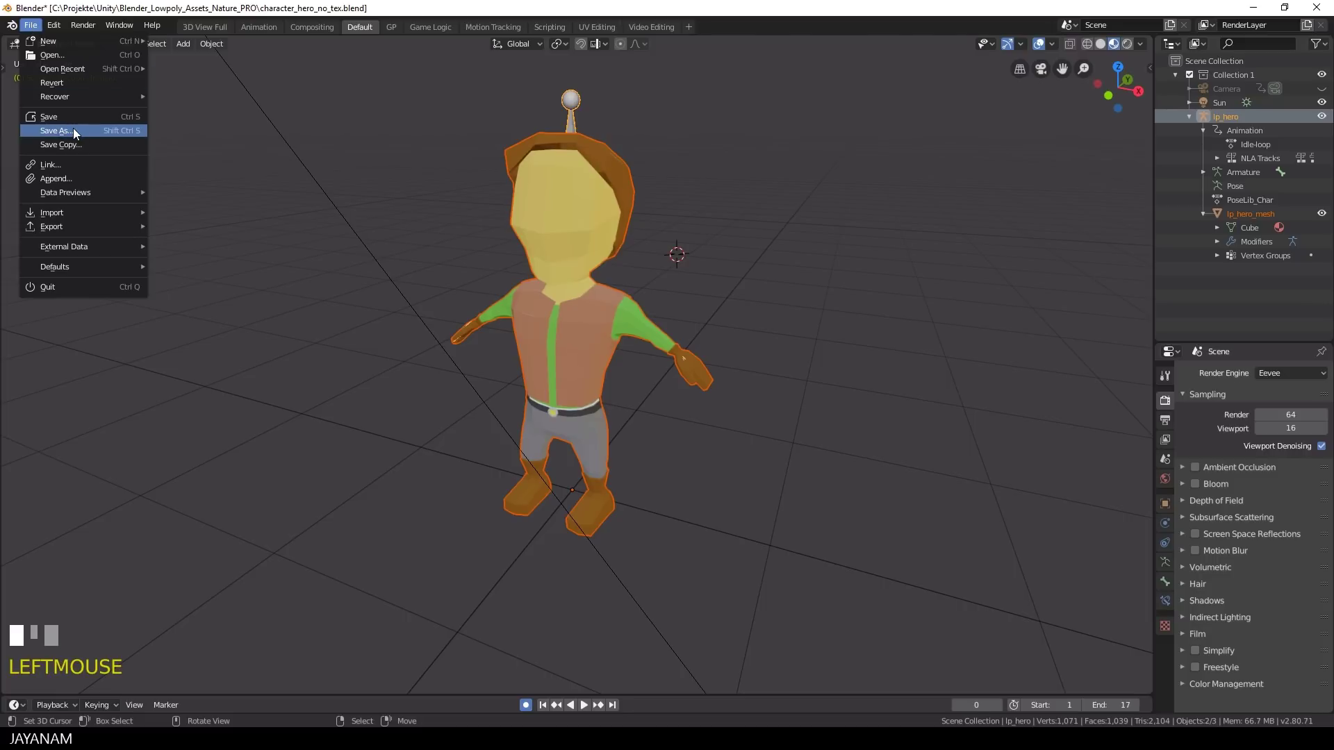
pyautogui.moveTo(81, 227)
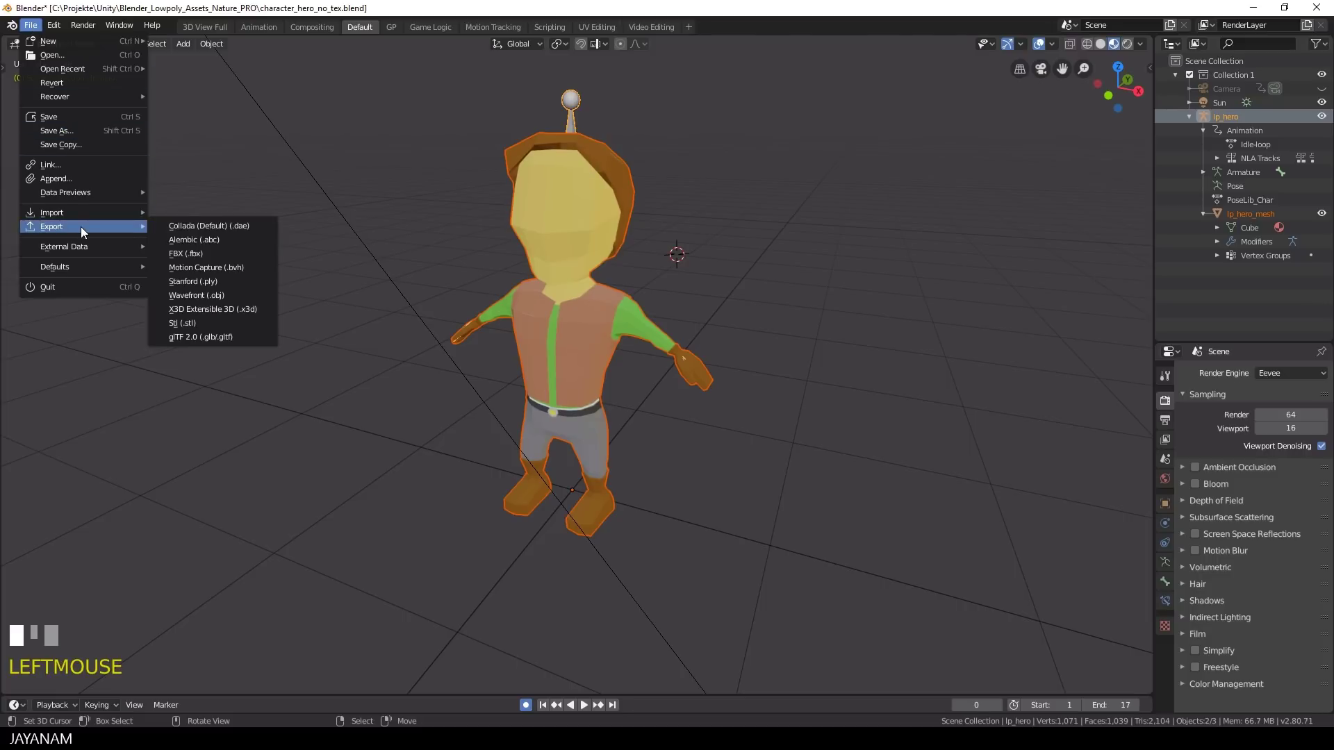
pyautogui.click(202, 255)
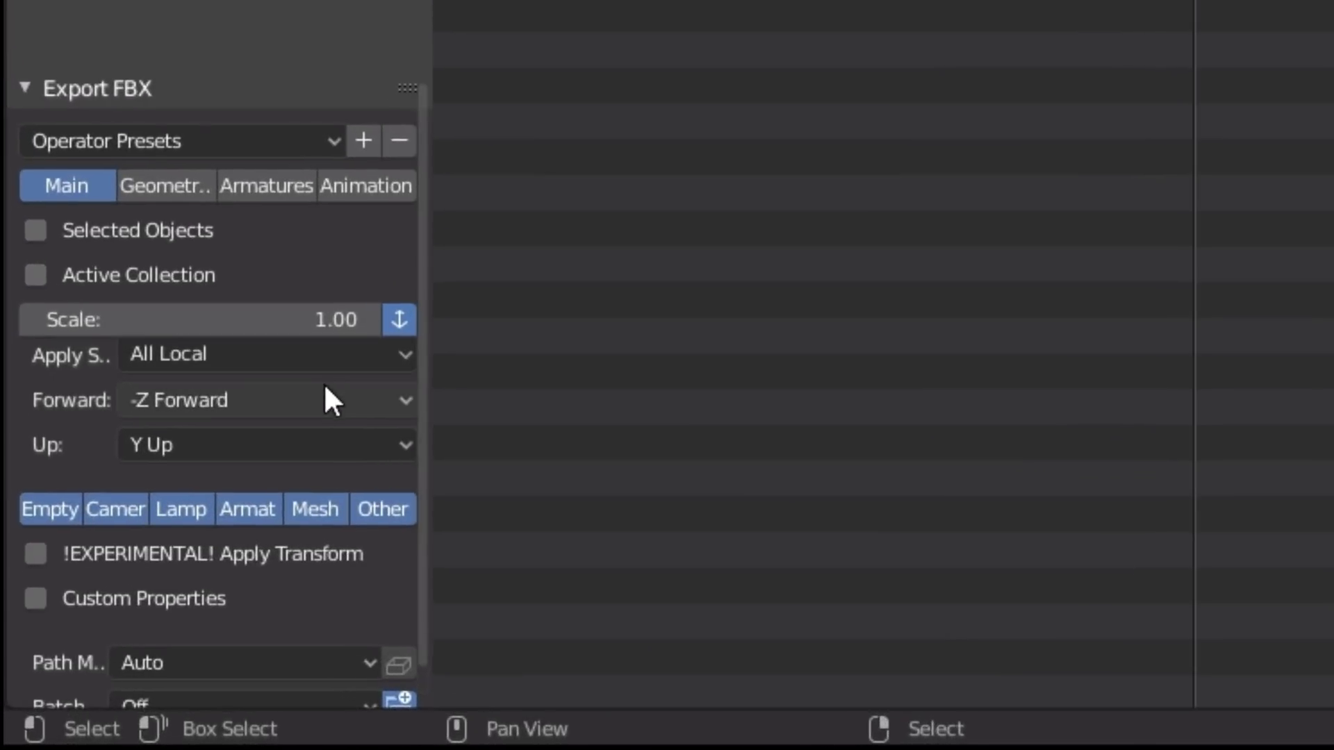
pyautogui.click(112, 561)
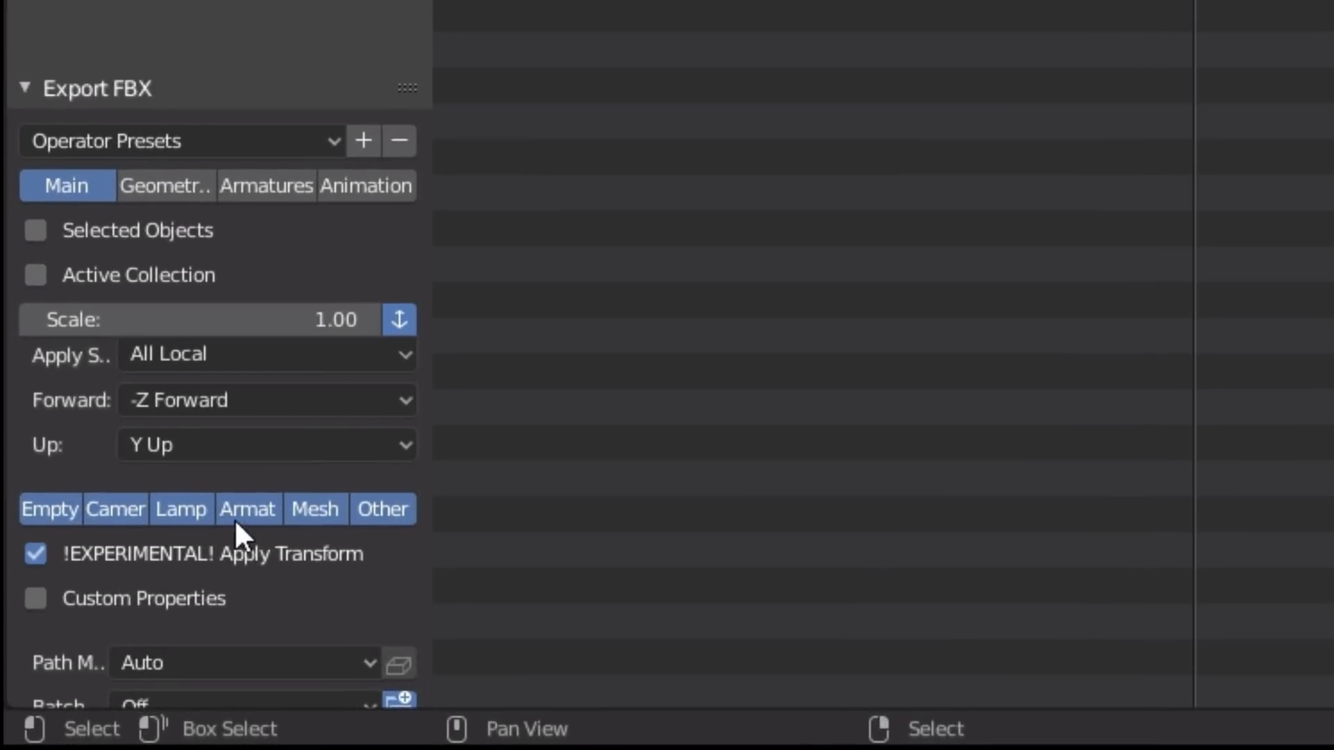
pyautogui.click(250, 509)
pyautogui.keyDown('shift'); pyautogui.click(313, 508); pyautogui.keyUp('shift')
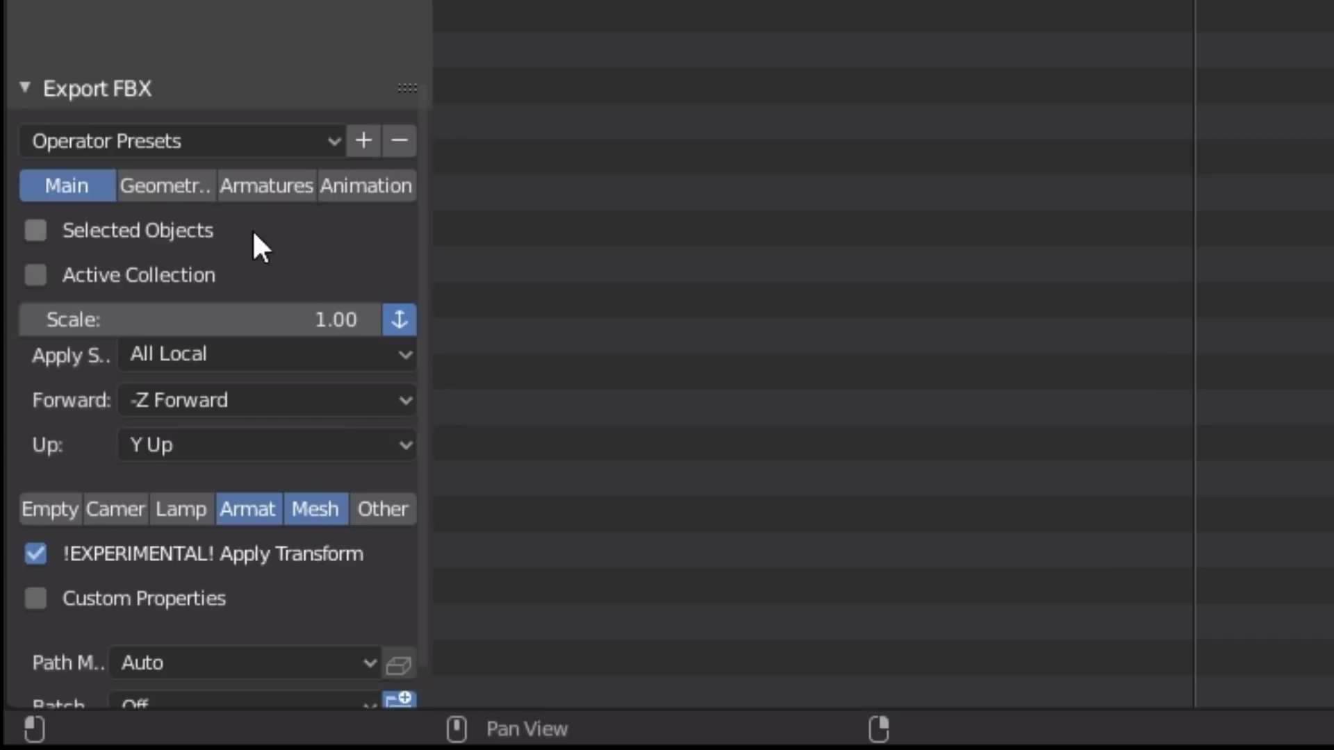
pyautogui.click(206, 238)
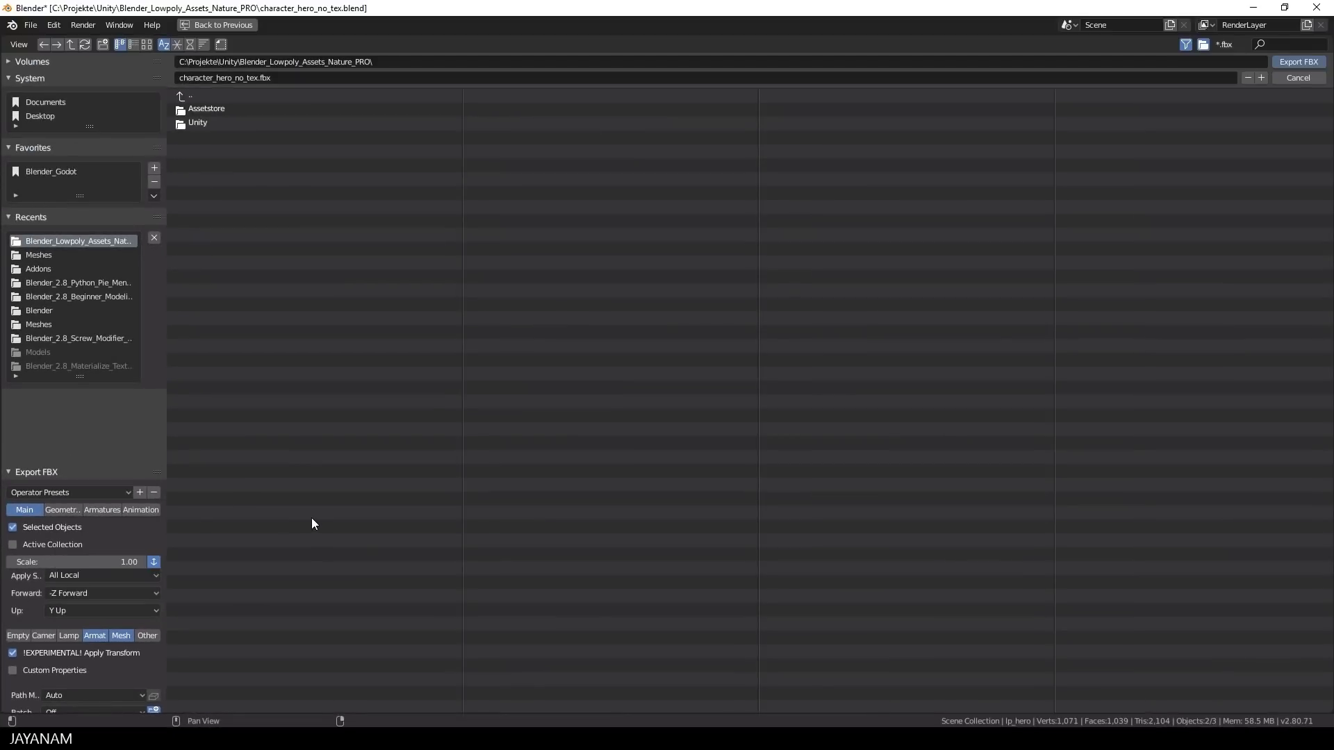
# Step: Export the FBX to Unity\LowPoly_Nature\Assets\LowPolyNature\Meshes, overwriting the existing lp_hero.fbx
pyautogui.doubleClick(208, 125)
pyautogui.doubleClick(194, 109)
pyautogui.doubleClick(194, 109)
pyautogui.doubleClick(215, 123)
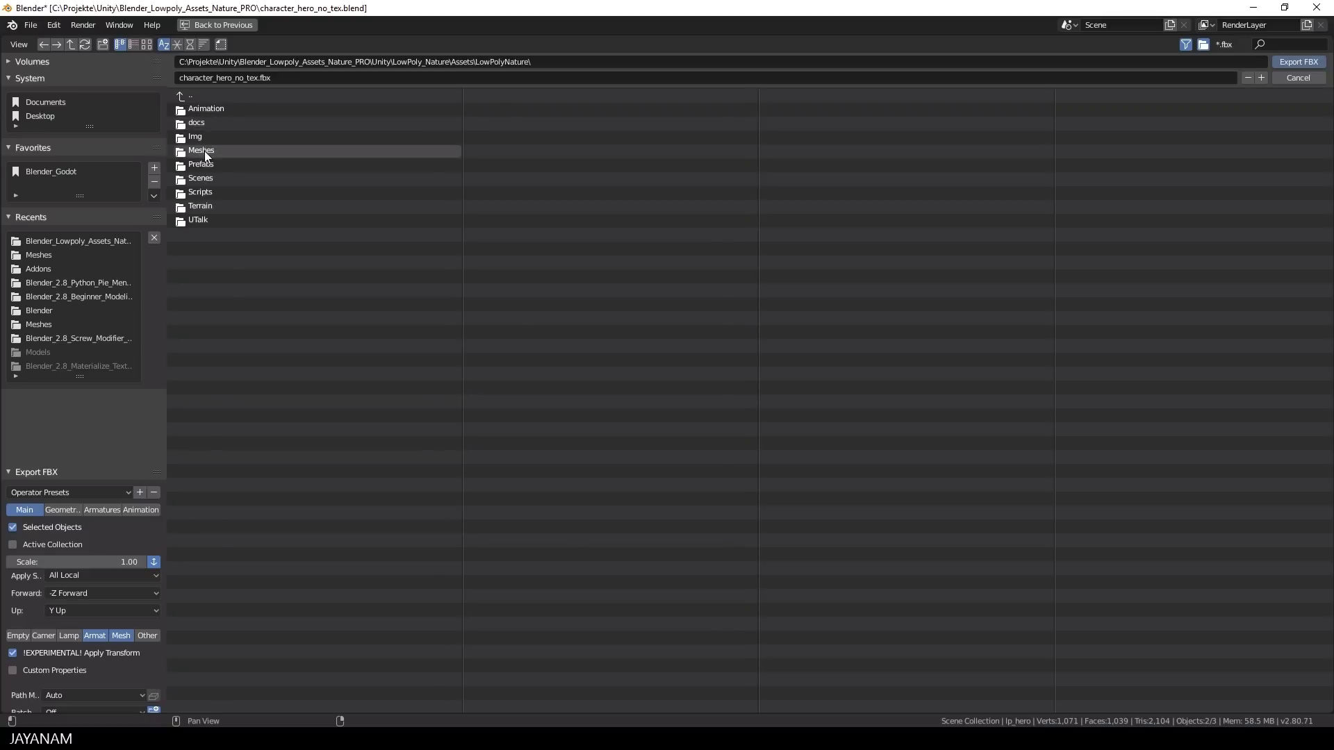
pyautogui.doubleClick(205, 152)
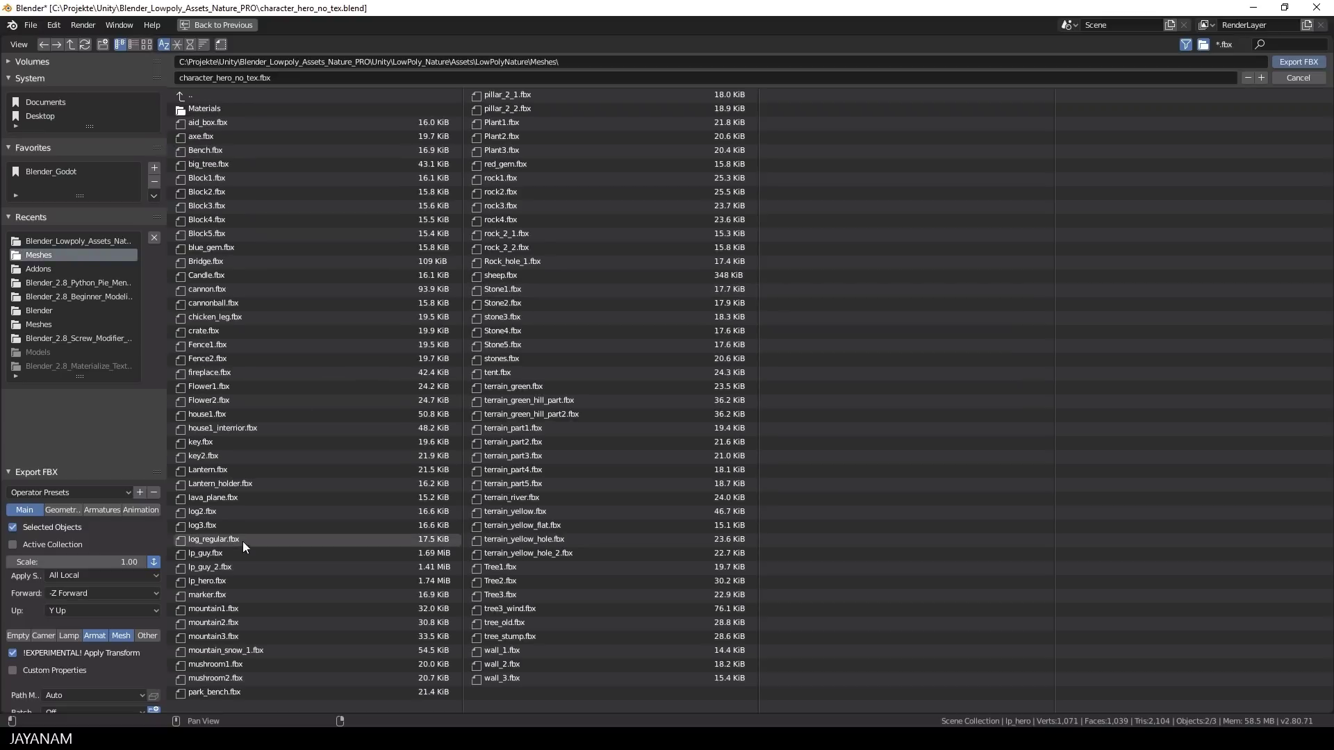
pyautogui.click(215, 582)
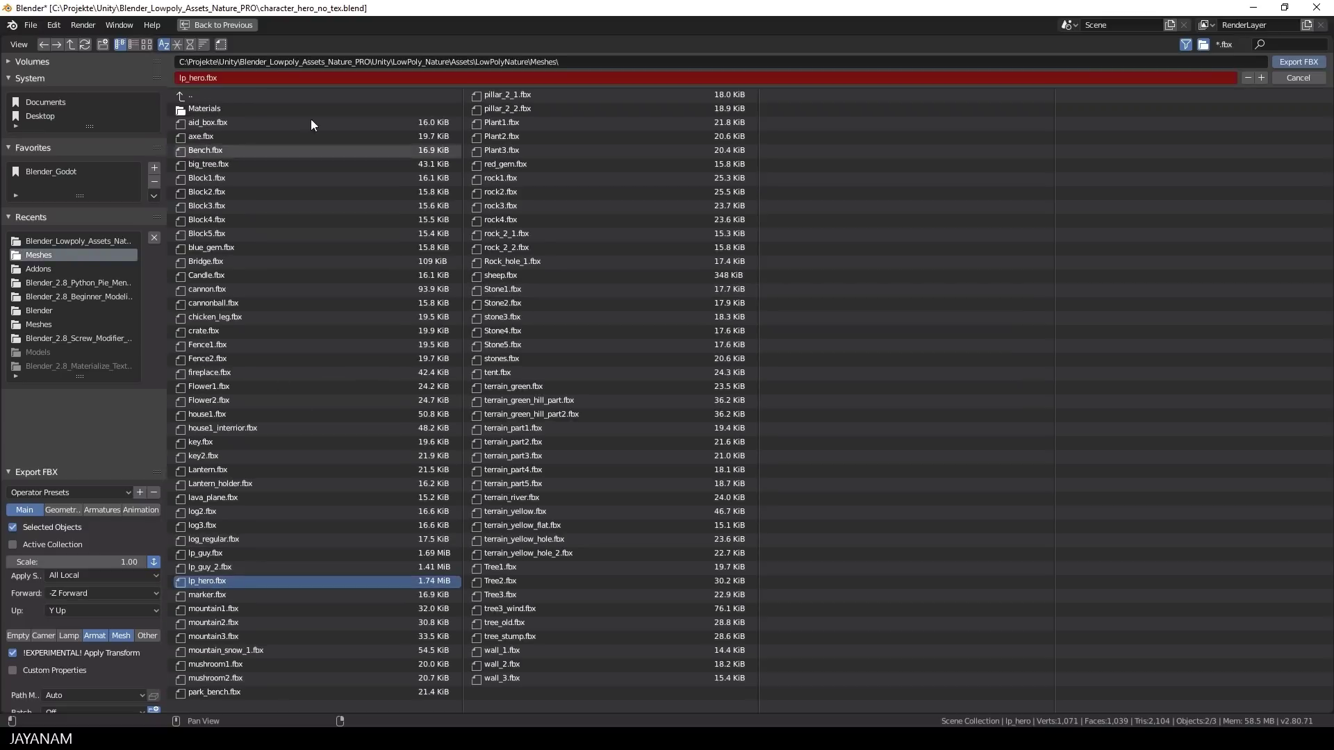
pyautogui.click(1290, 61)
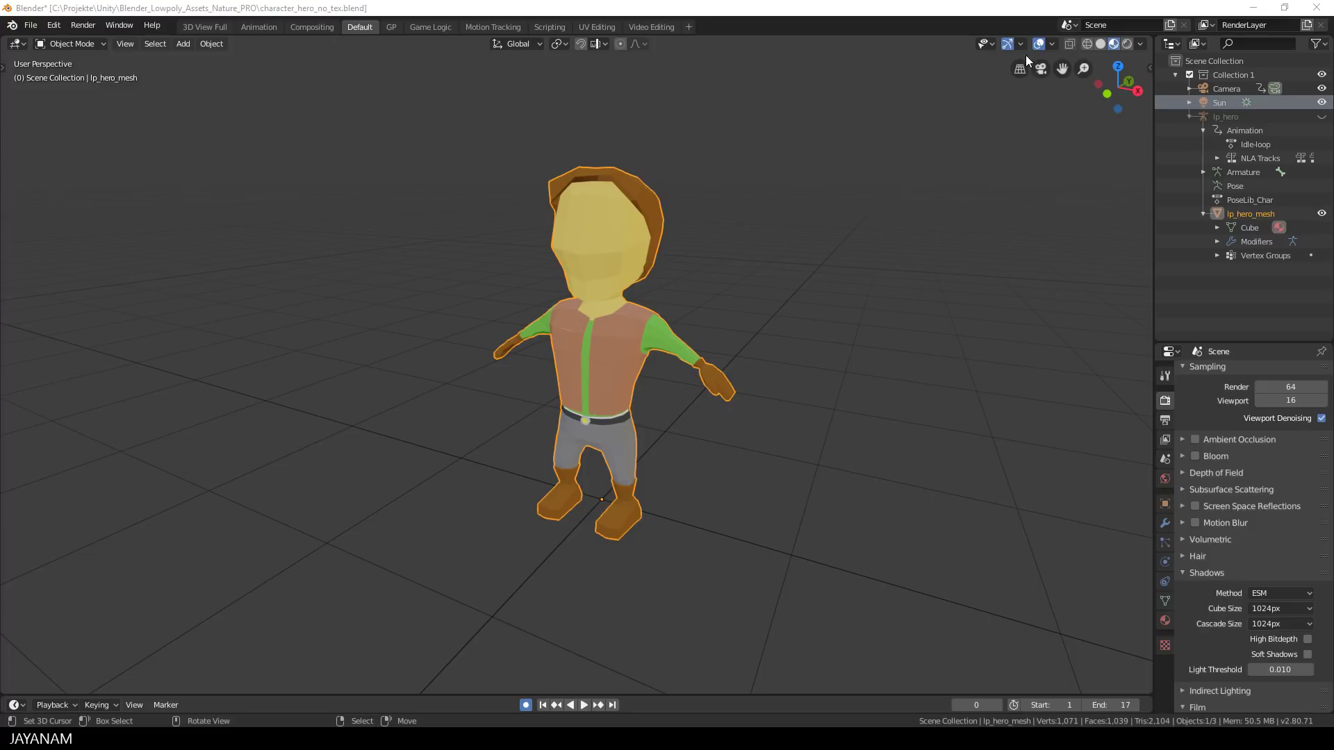
# Step: Turn off the floor grid overlay and enable Scene Lights for the LookDev viewport shading
pyautogui.click(1052, 45)
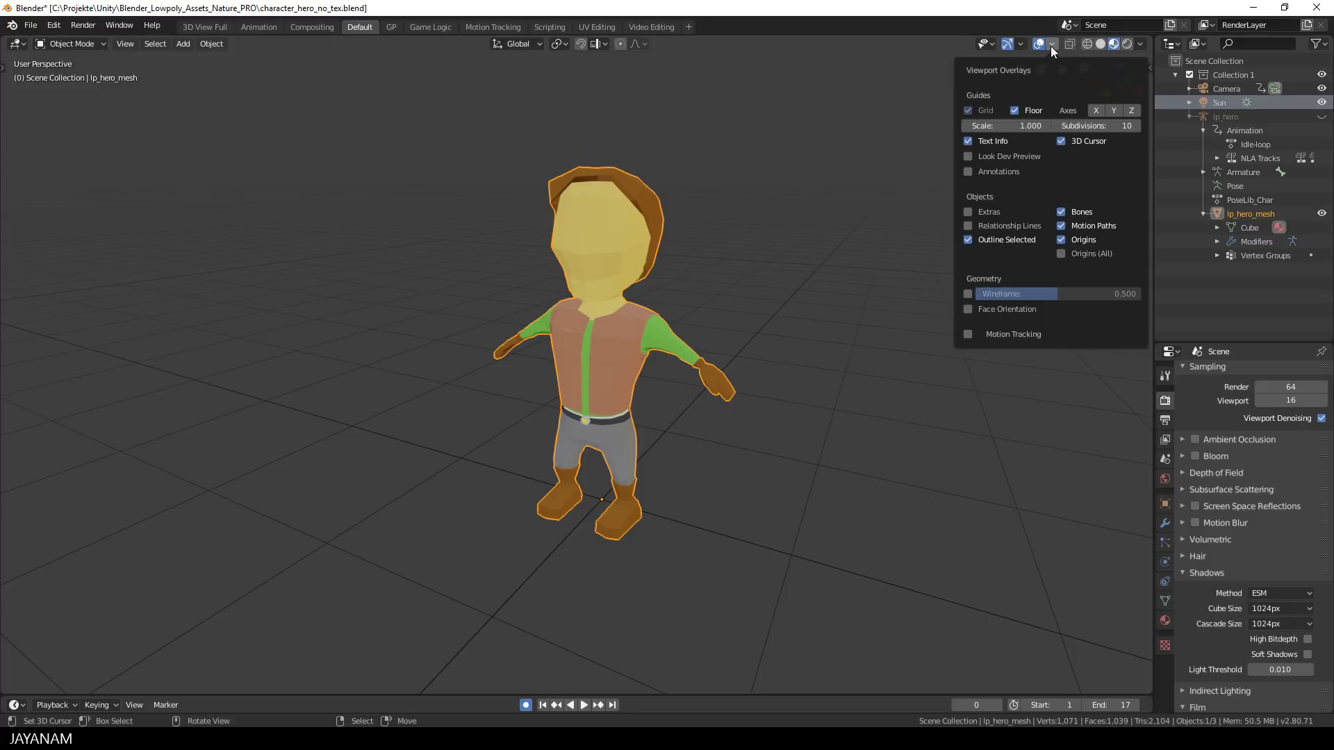
pyautogui.click(1014, 110)
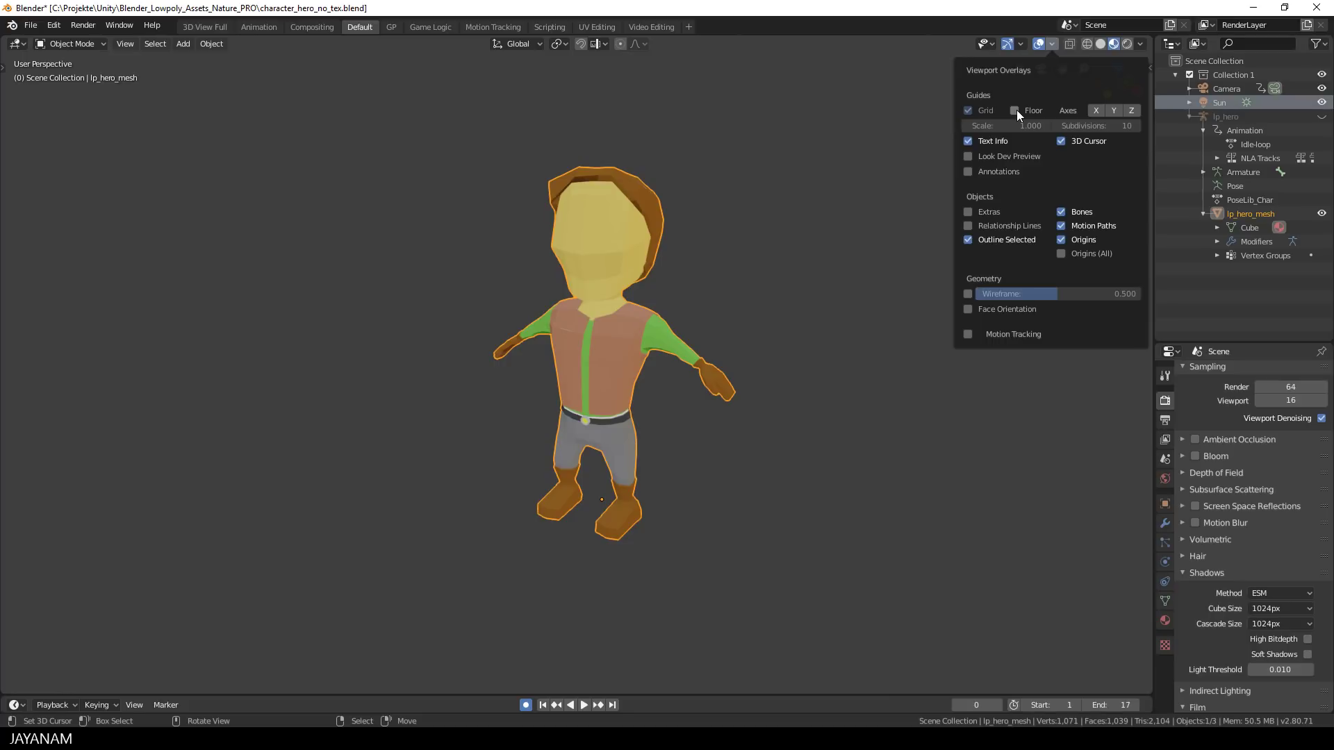
pyautogui.click(1141, 43)
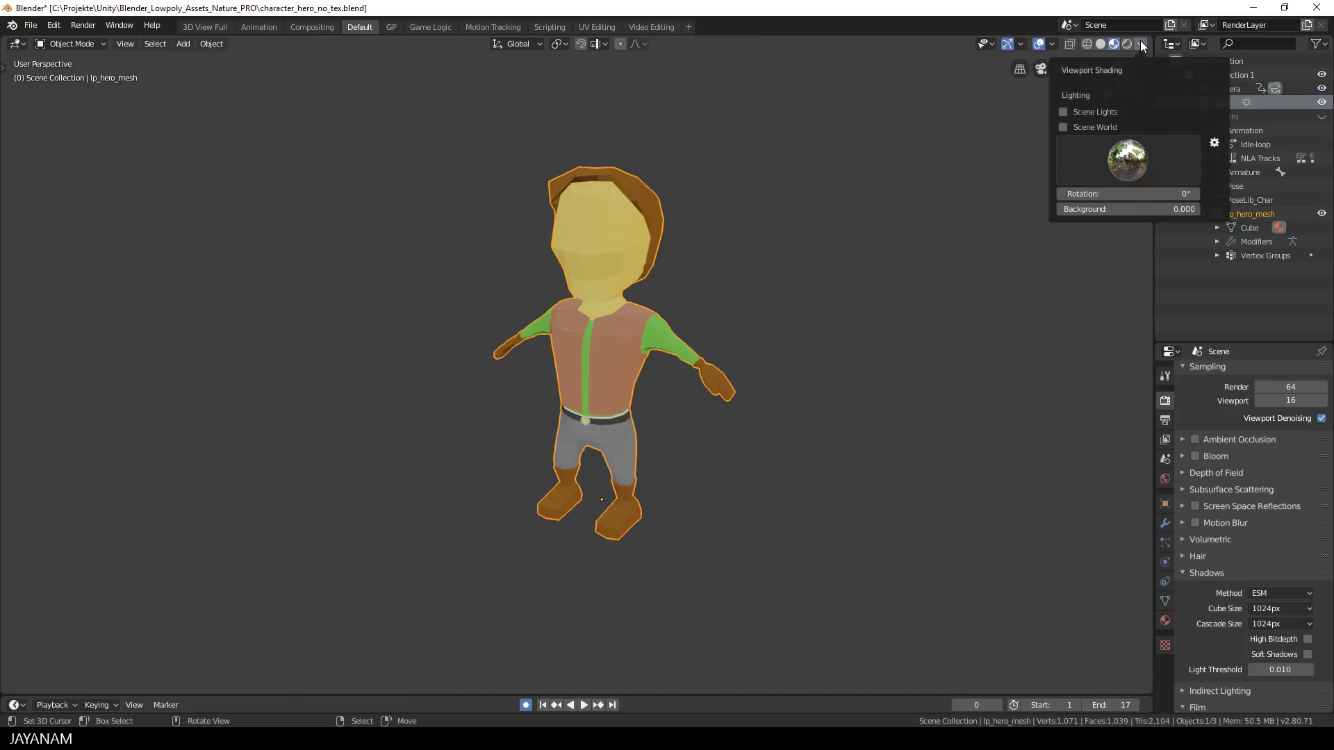
pyautogui.click(1089, 111)
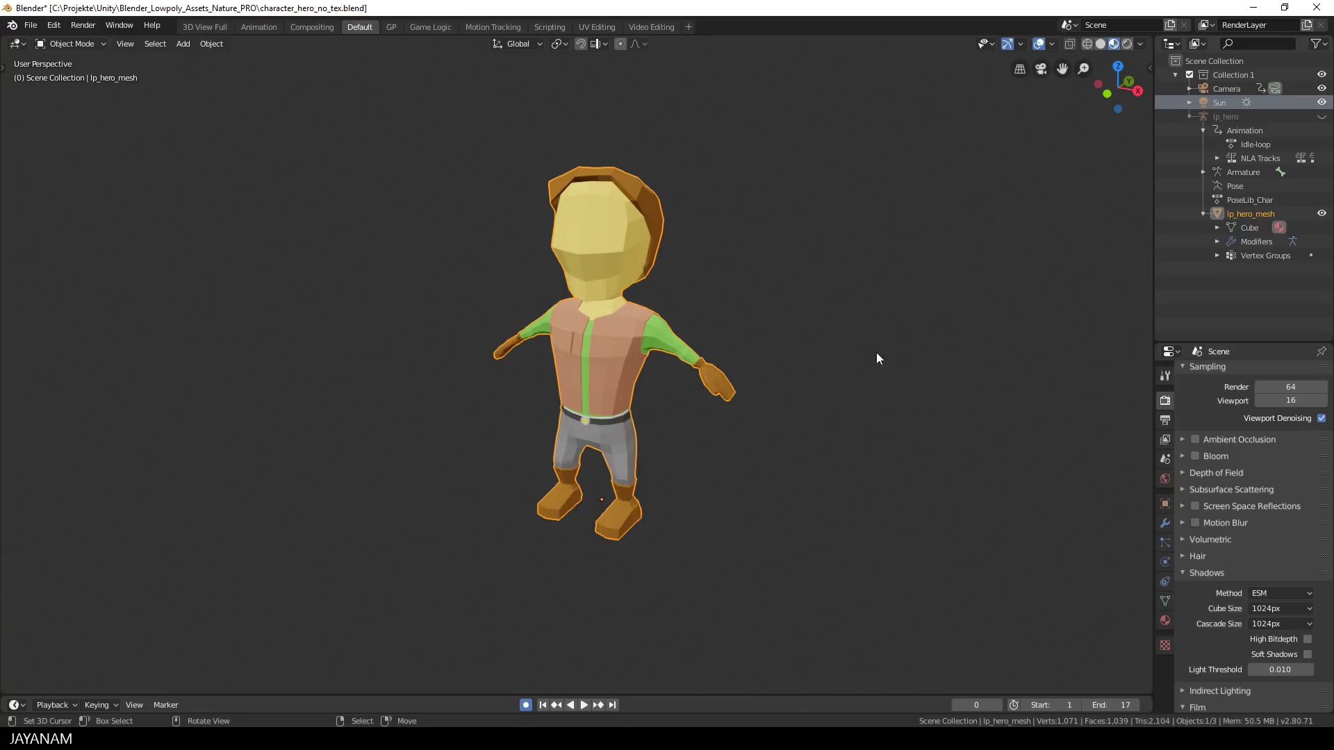
# Step: Enable Bloom and Ambient Occlusion in the Eevee render settings and expand the Bloom options
pyautogui.click(1196, 456)
pyautogui.click(1182, 456)
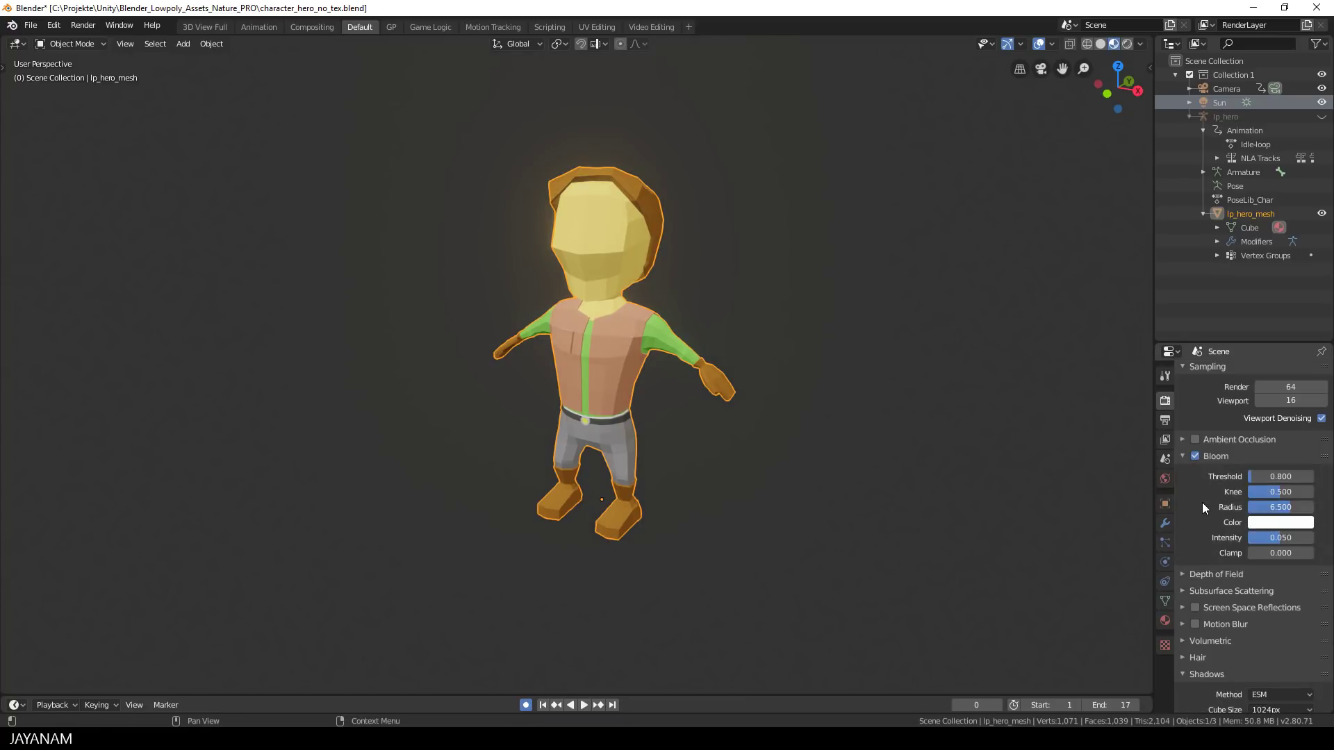
pyautogui.click(1196, 439)
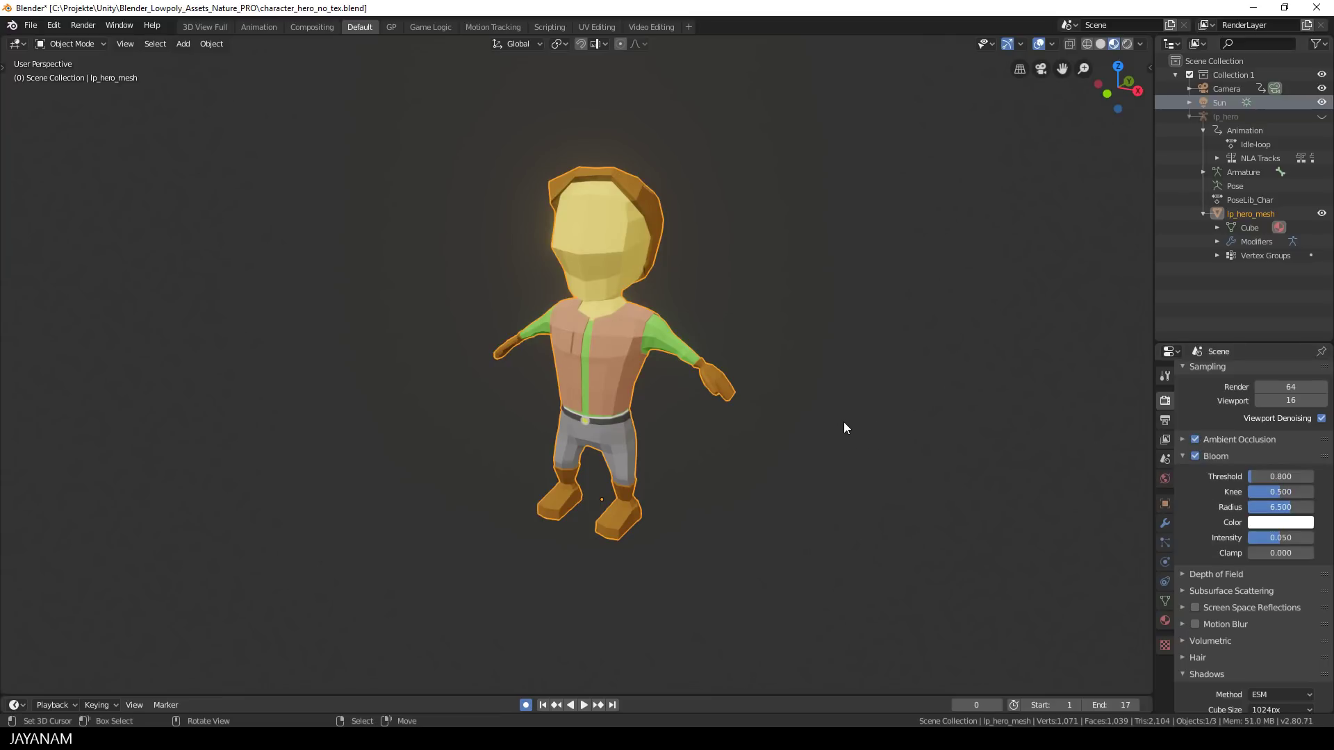
pyautogui.moveTo(845, 424)
pyautogui.mouseDown(button='middle')
pyautogui.moveTo(972, 413)
pyautogui.moveTo(814, 425)
pyautogui.moveTo(839, 430)
pyautogui.mouseUp(button='middle')
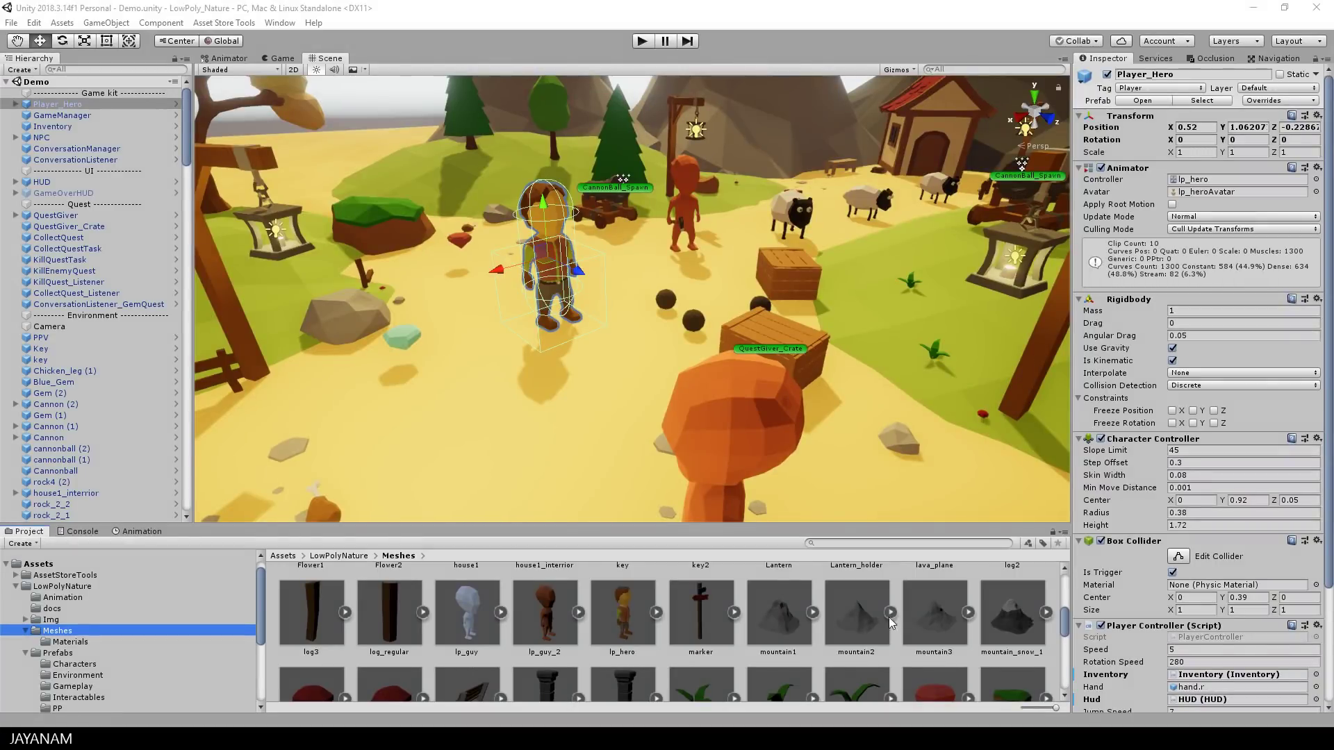
# Step: In Unity, select the lp_hero model in the Meshes folder and preview its Death animation clip
pyautogui.click(623, 611)
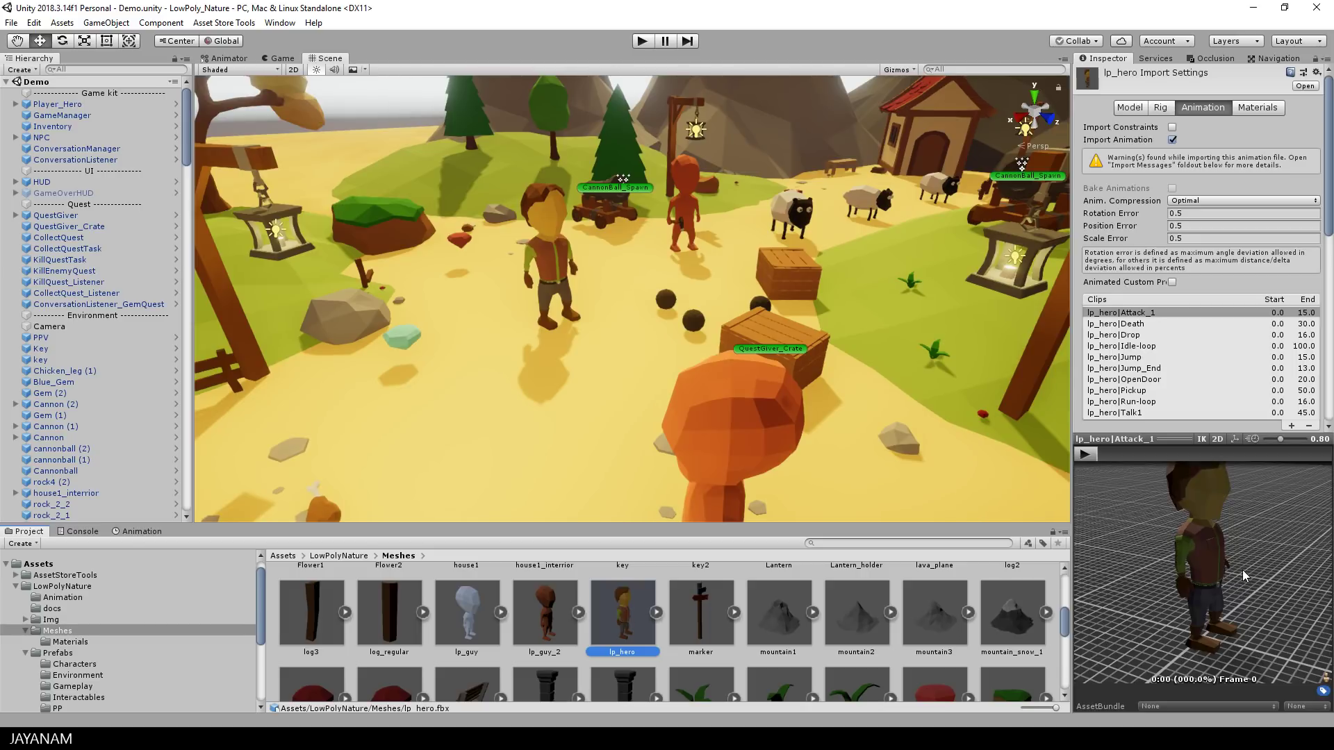
pyautogui.scroll(-5, 1242, 570)
pyautogui.moveTo(1237, 570); pyautogui.dragTo(1157, 586, button='middle')
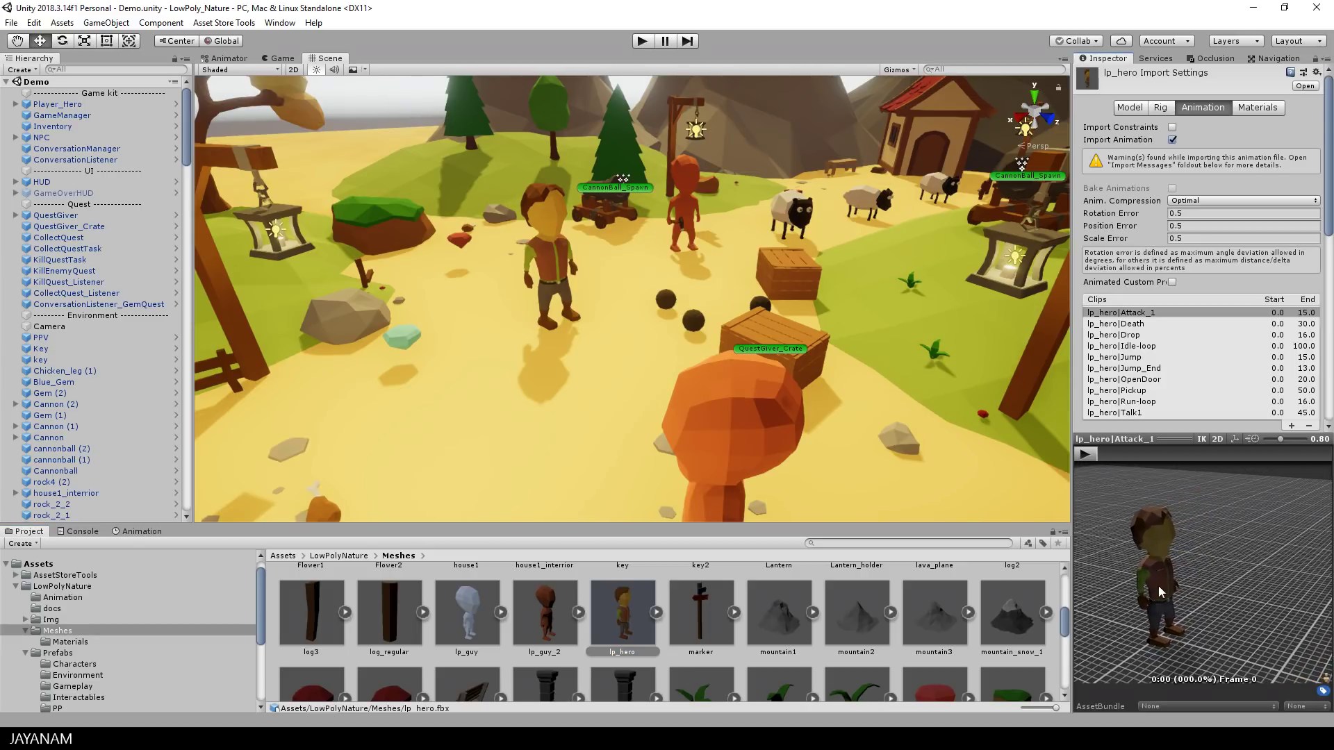
pyautogui.click(1134, 324)
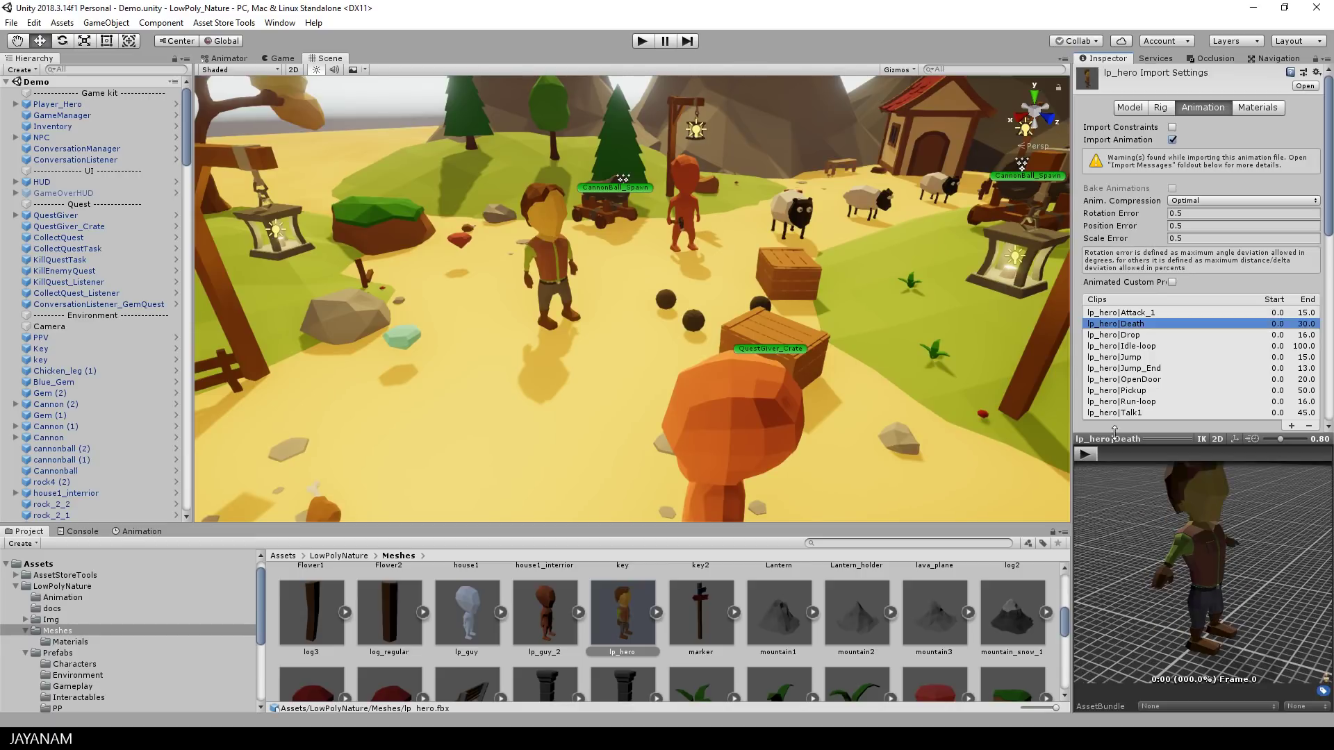
pyautogui.click(1086, 455)
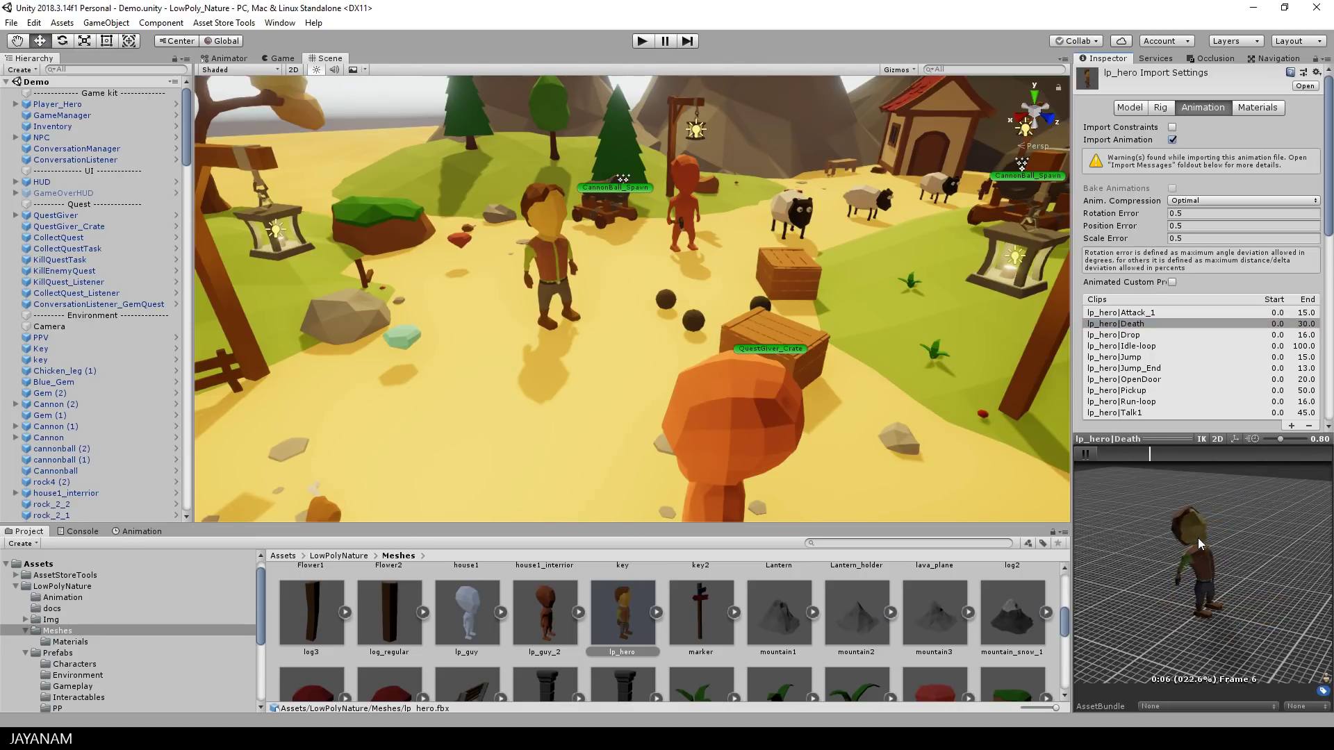
pyautogui.click(1093, 456)
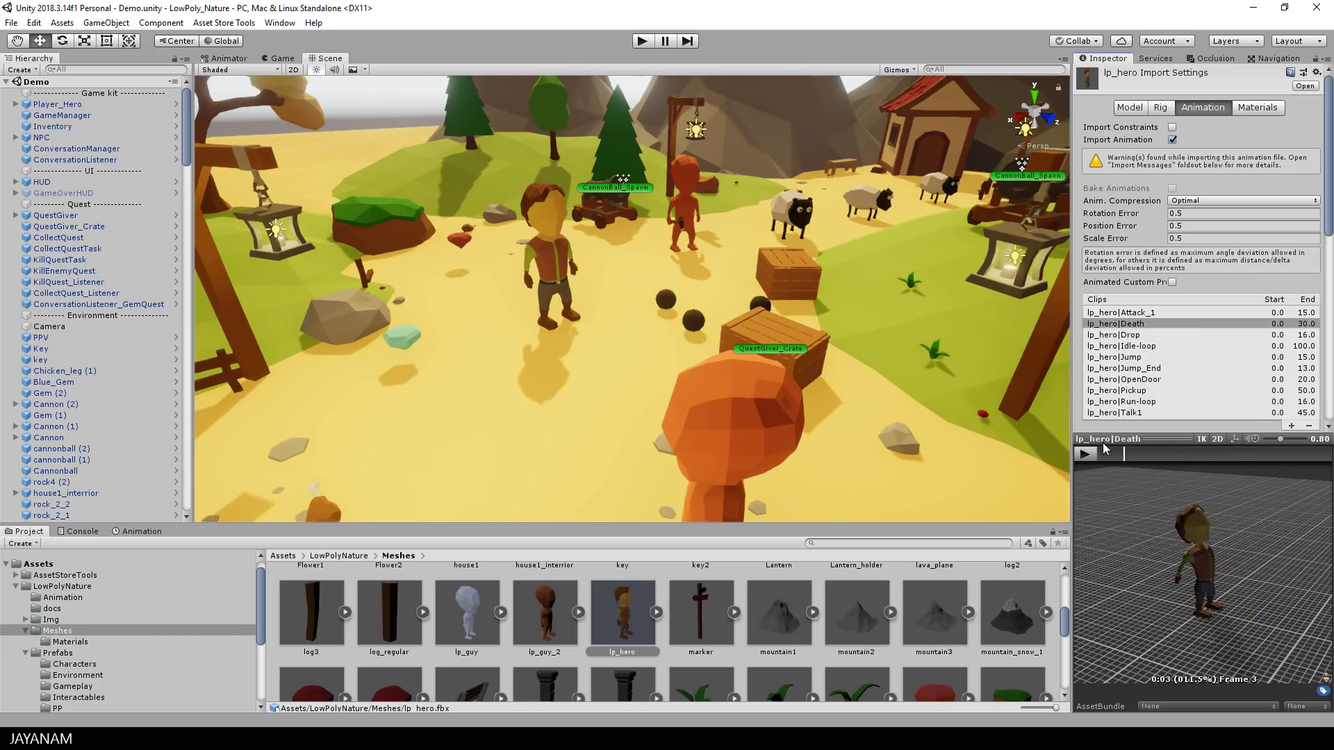
# Step: Preview the lp_hero Pickup animation clip and select the Player_Hero object in the Demo scene
pyautogui.click(1147, 391)
pyautogui.click(1087, 453)
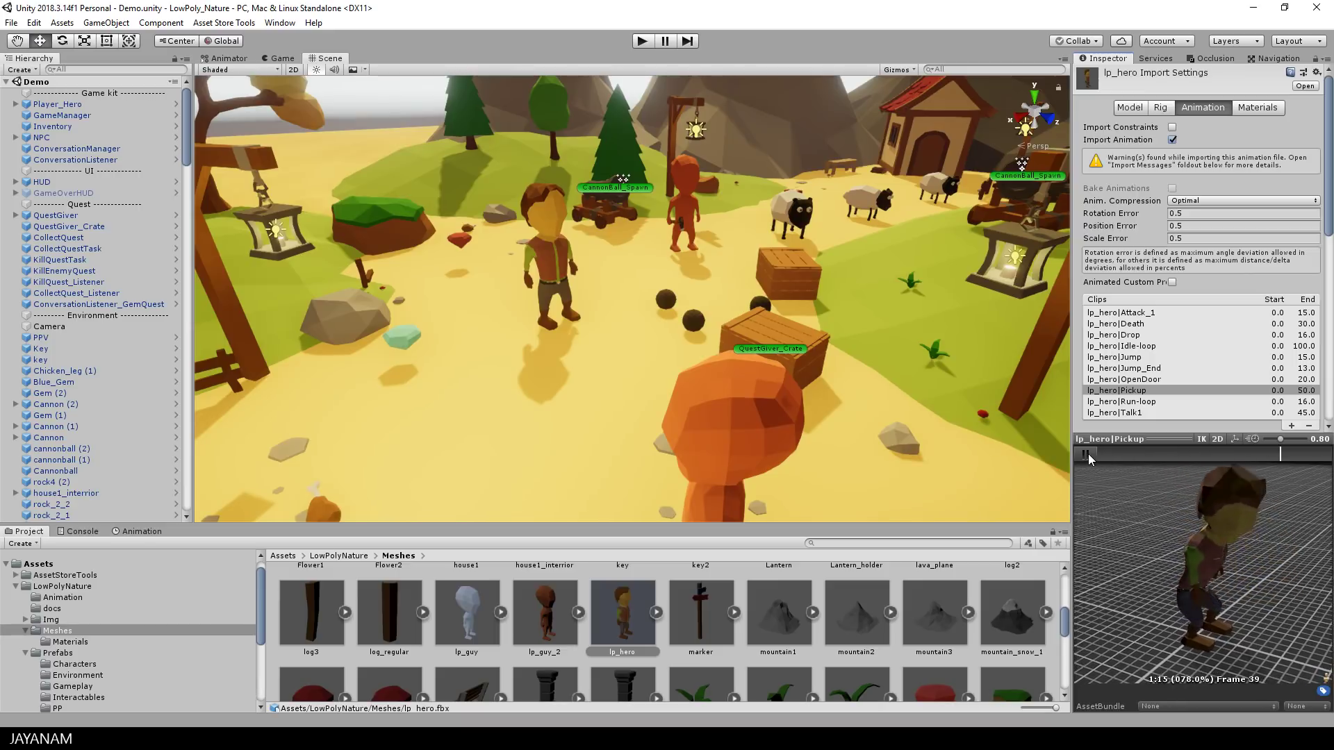
pyautogui.click(57, 105)
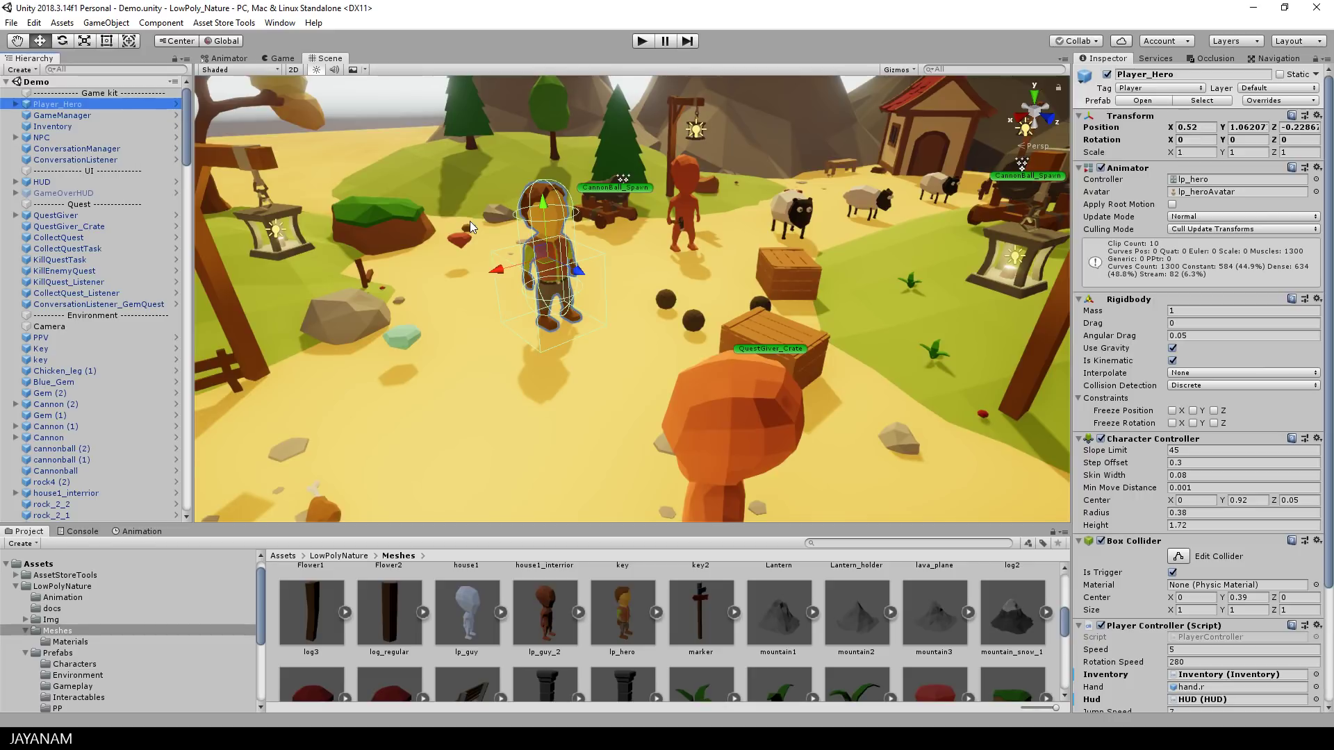
# Step: Open Player_Hero's lp_hero animator controller, inspect the Attack_1 and Drop states, and locate the Drop state's motion clip in the project
pyautogui.click(1206, 181)
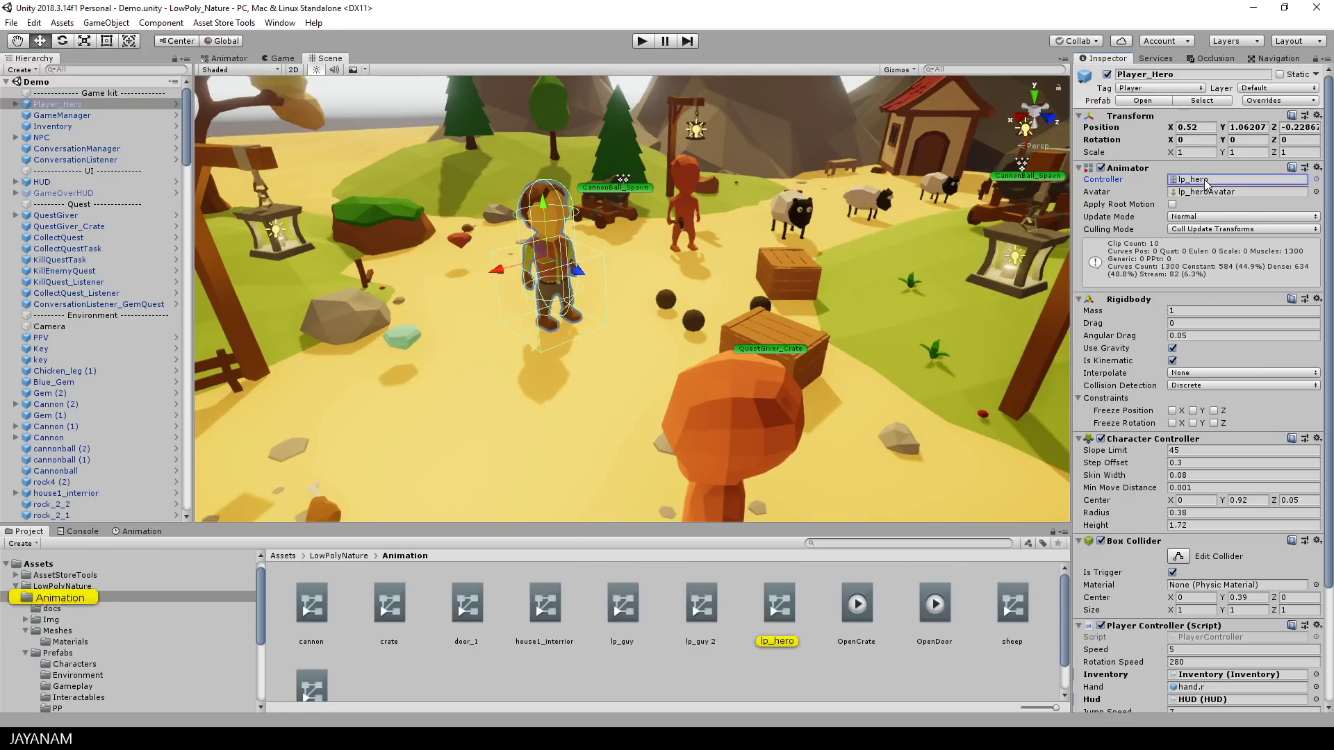
pyautogui.doubleClick(1206, 182)
pyautogui.moveTo(844, 326); pyautogui.dragTo(839, 373, button='middle')
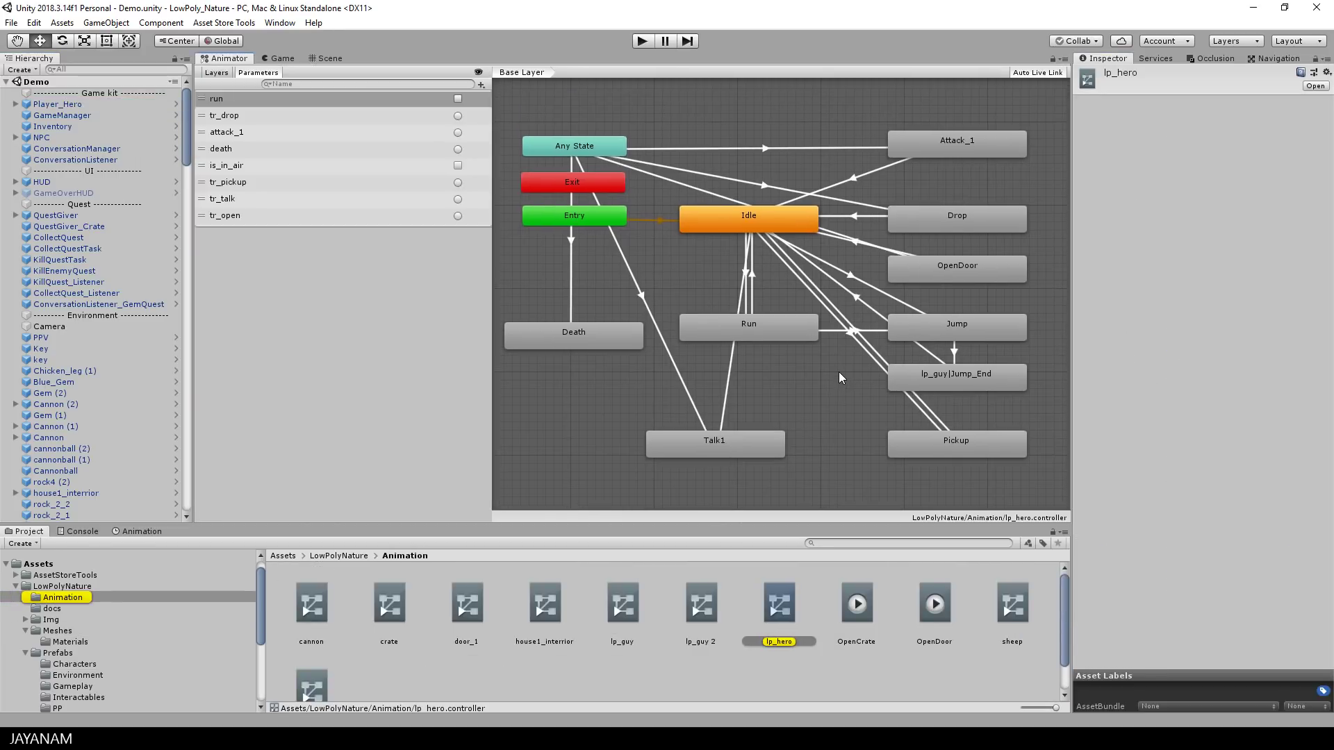
pyautogui.click(952, 146)
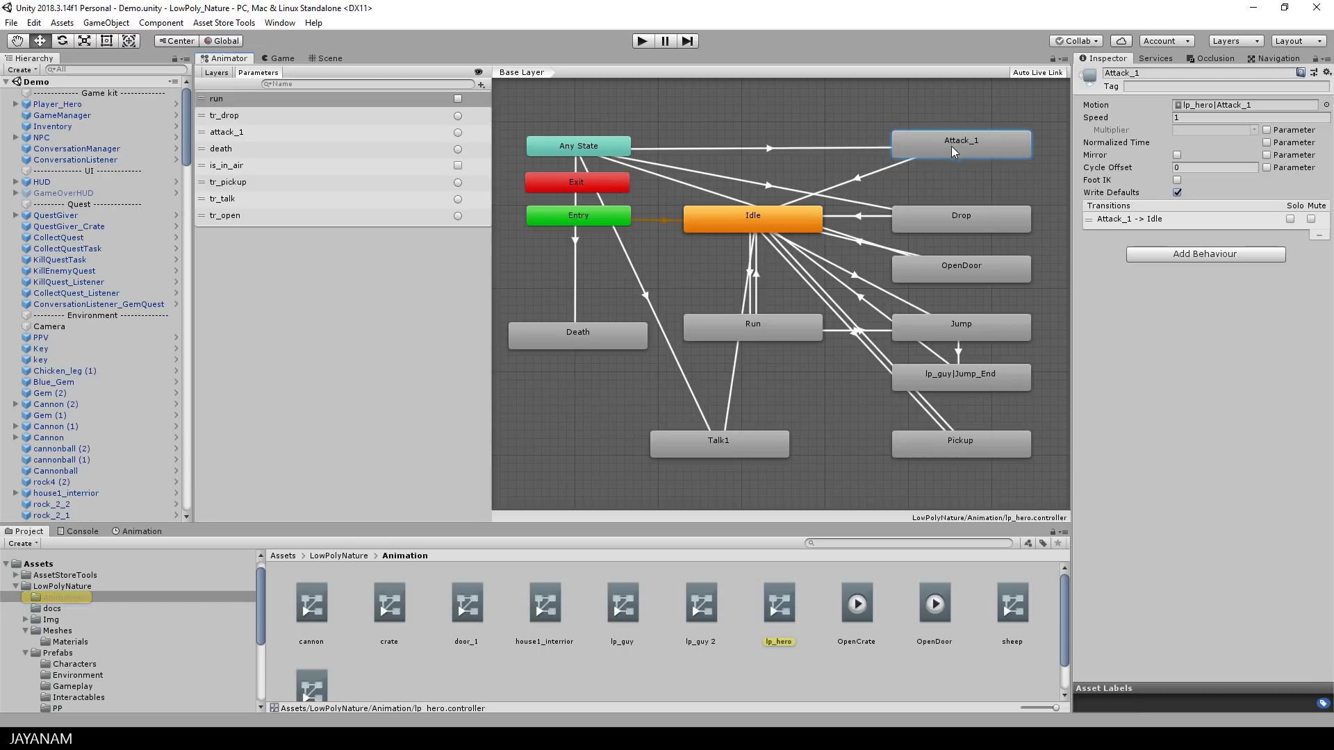
pyautogui.click(976, 227)
pyautogui.click(1206, 105)
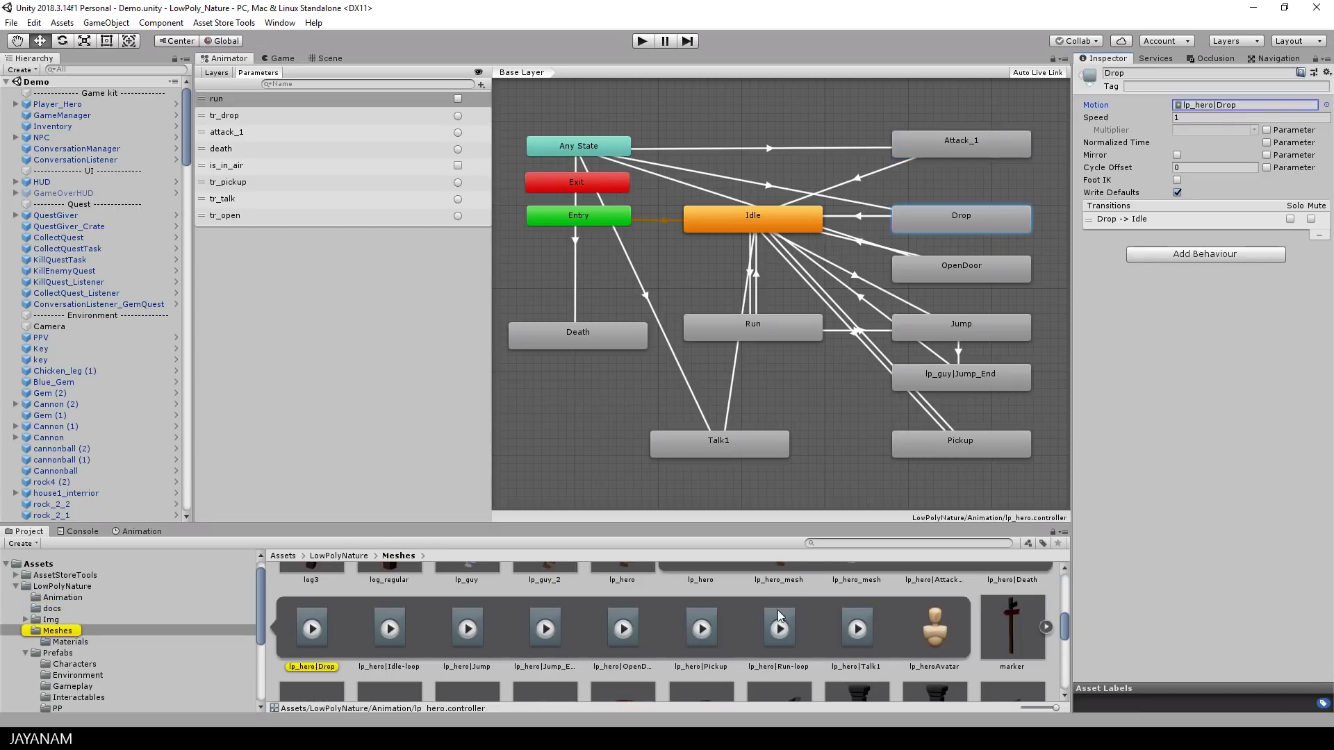
# Step: Inspect the lp_hero model's Attack, Death, Drop, Idle-loop and Jump animation clips in the Meshes folder
pyautogui.scroll(1, 627, 645)
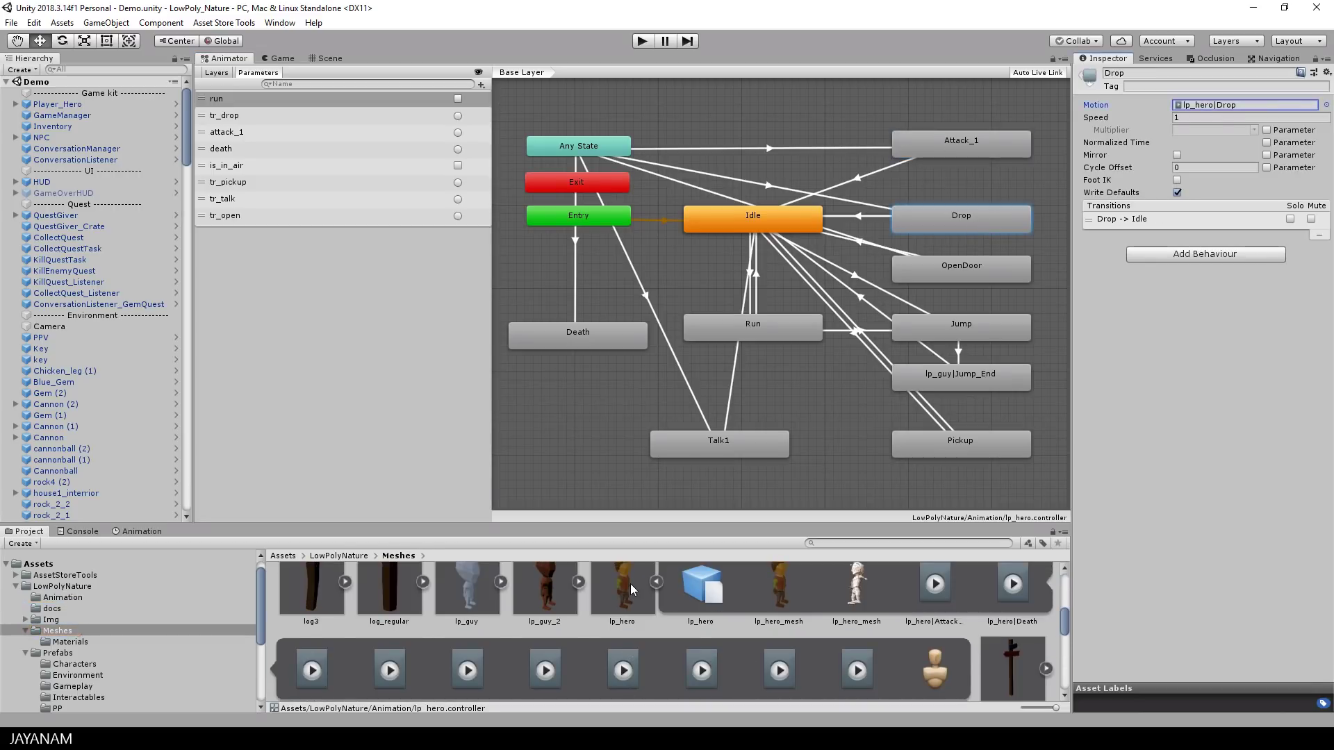
pyautogui.click(928, 578)
pyautogui.click(1027, 597)
pyautogui.click(321, 683)
pyautogui.click(389, 688)
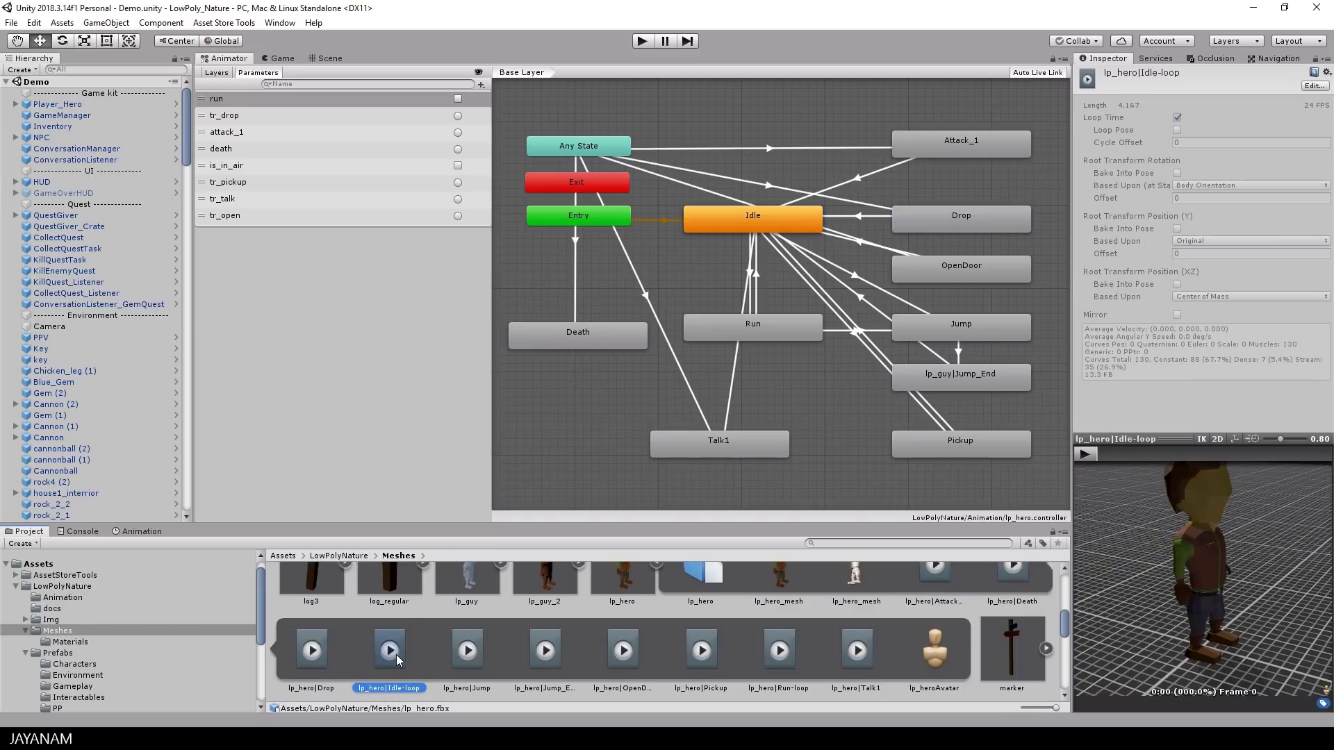
pyautogui.click(467, 650)
pyautogui.moveTo(1112, 453); pyautogui.dragTo(1084, 461)
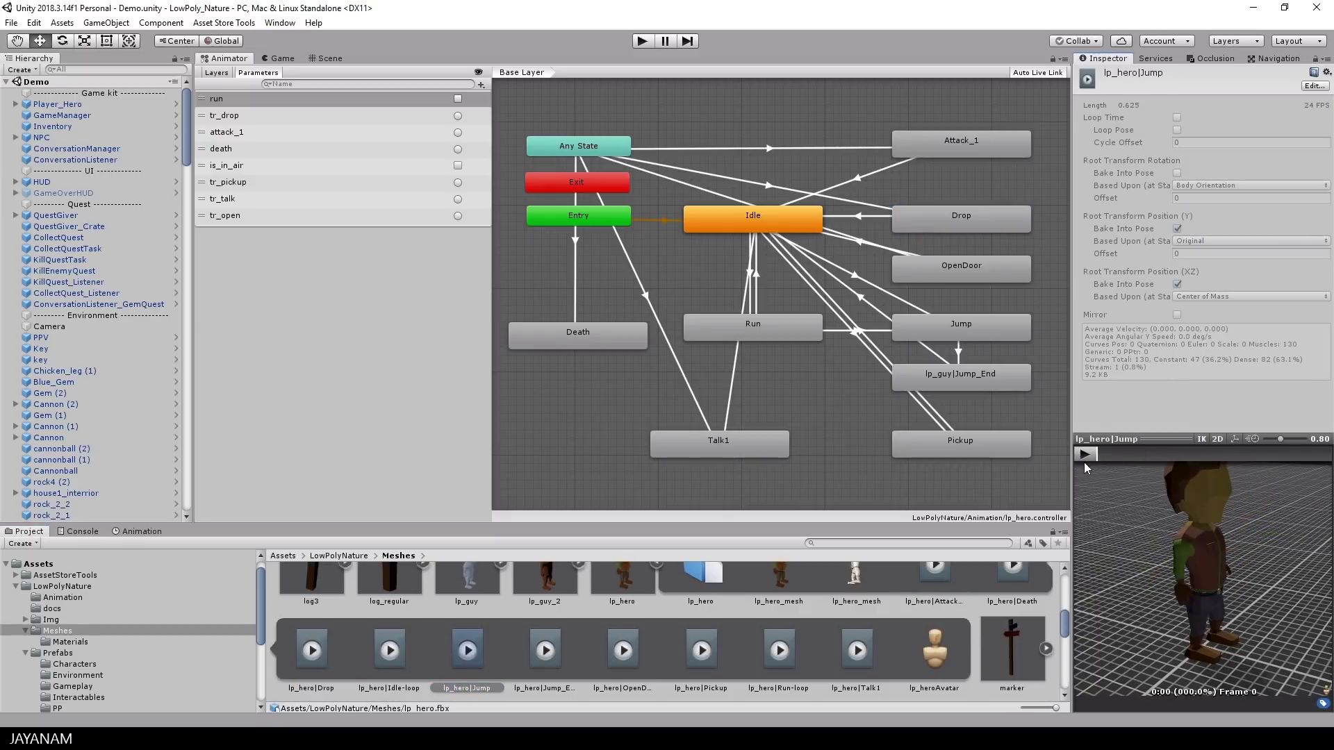
# Step: Return to the Demo scene and play-test it, making the hero pick up the key and drop it again
pyautogui.click(326, 59)
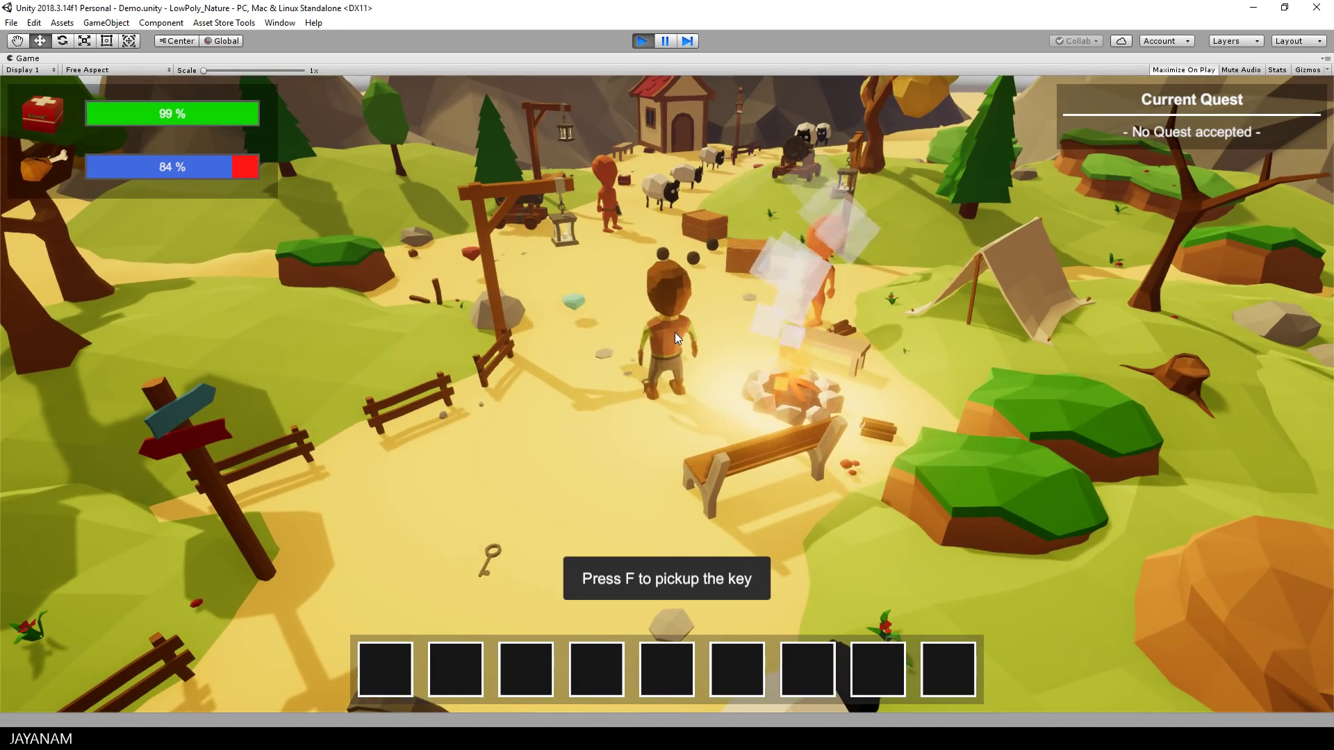
pyautogui.press('f')
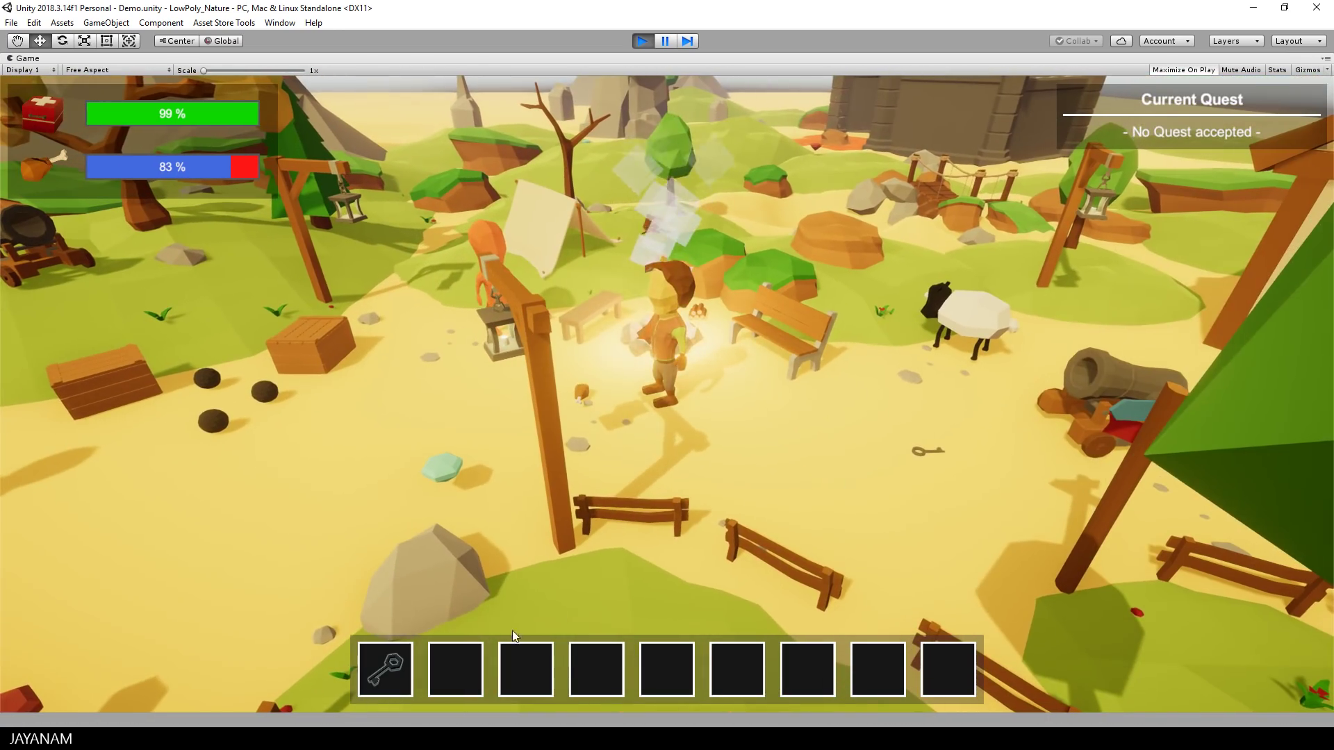
pyautogui.moveTo(635, 493); pyautogui.dragTo(491, 464, button='middle')
pyautogui.moveTo(576, 460); pyautogui.dragTo(657, 453, button='middle')
pyautogui.press('r')
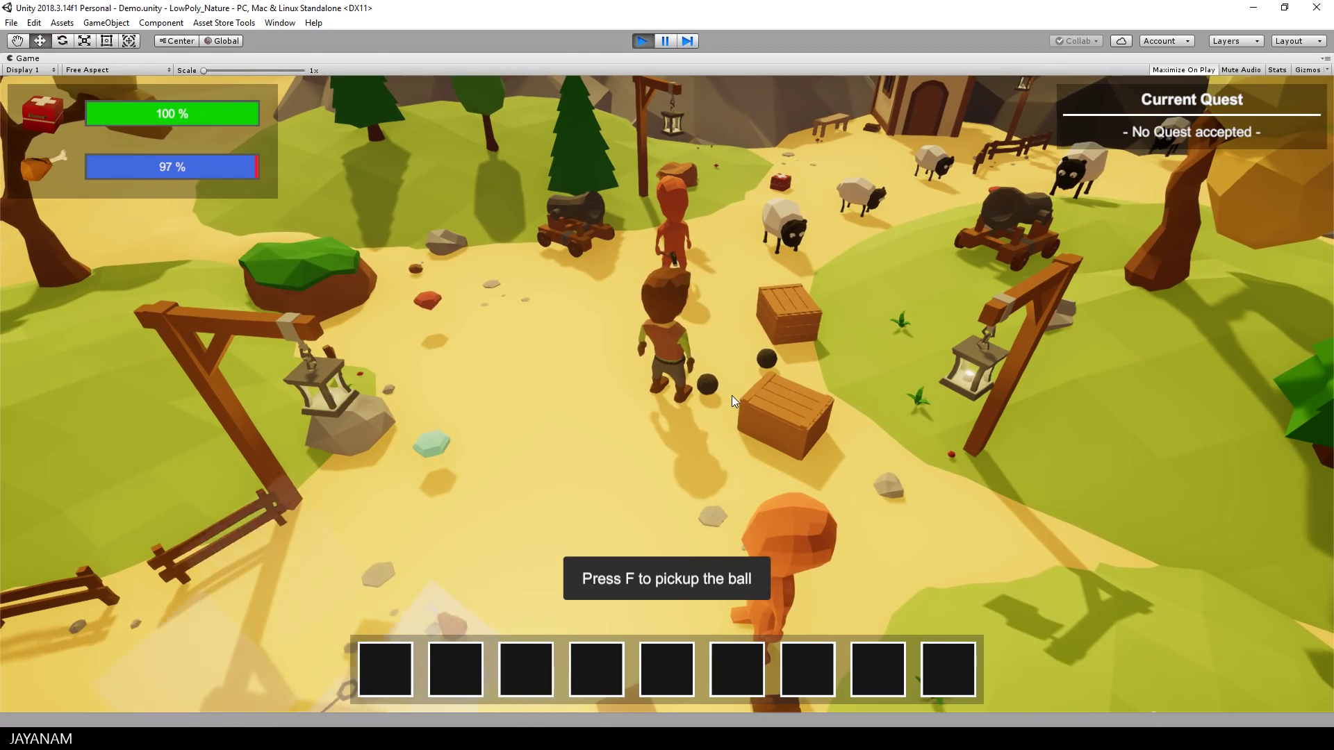
# Step: Pick up the ball with the hero, carry it to the cannon near the trees and load it
pyautogui.press('s')
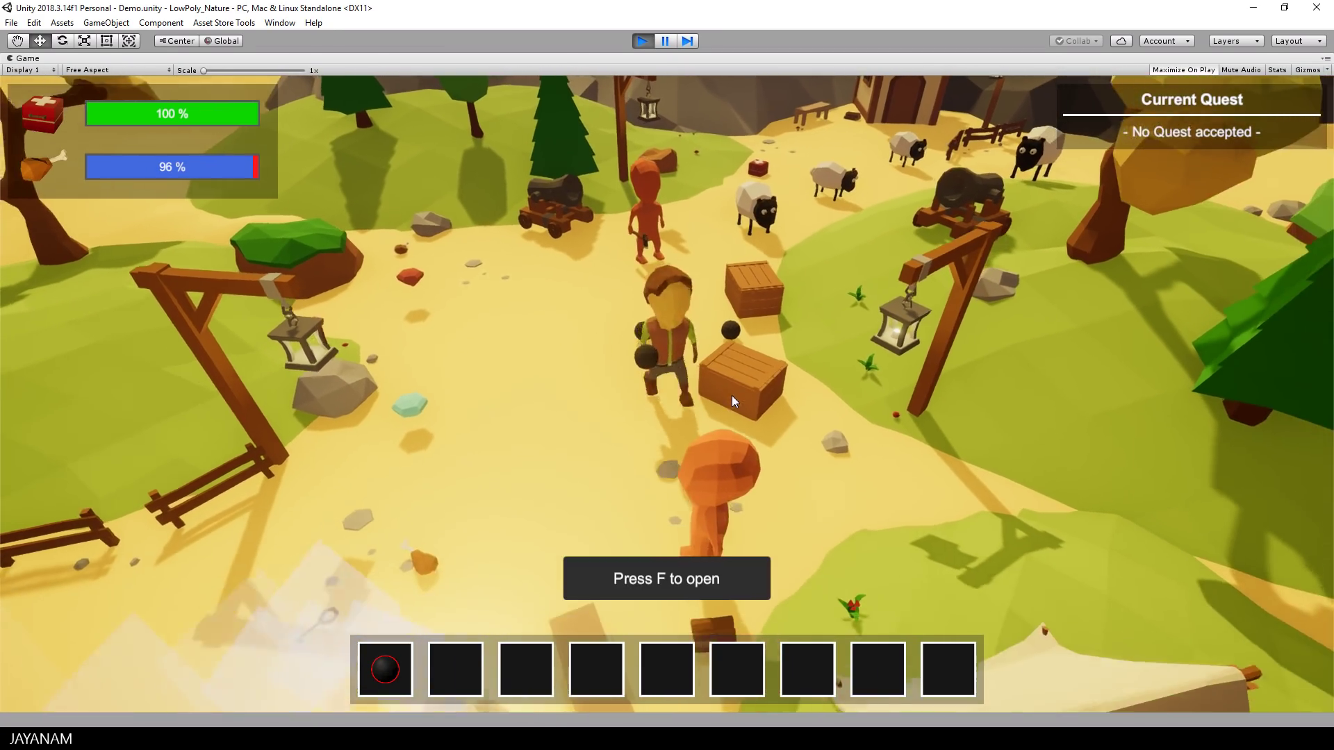
pyautogui.press('a')
pyautogui.press('w')
pyautogui.press('d')
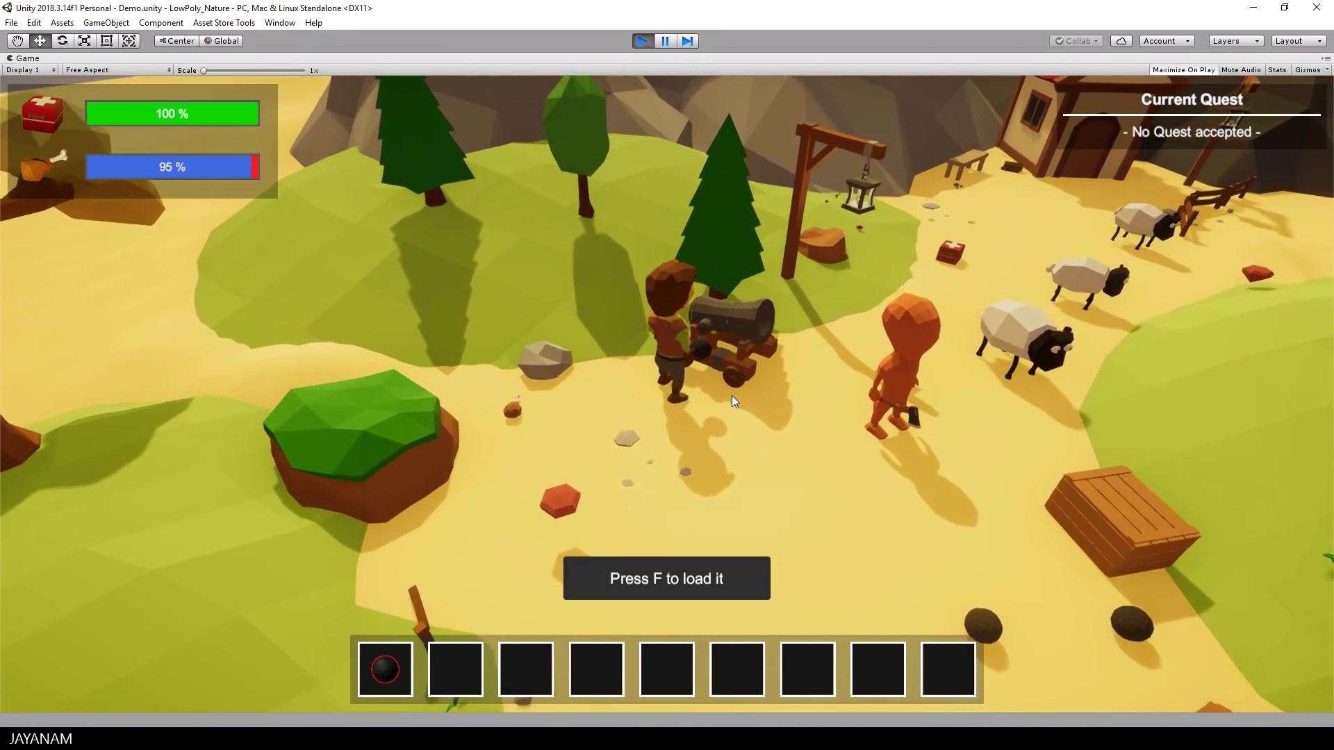
pyautogui.press('f')
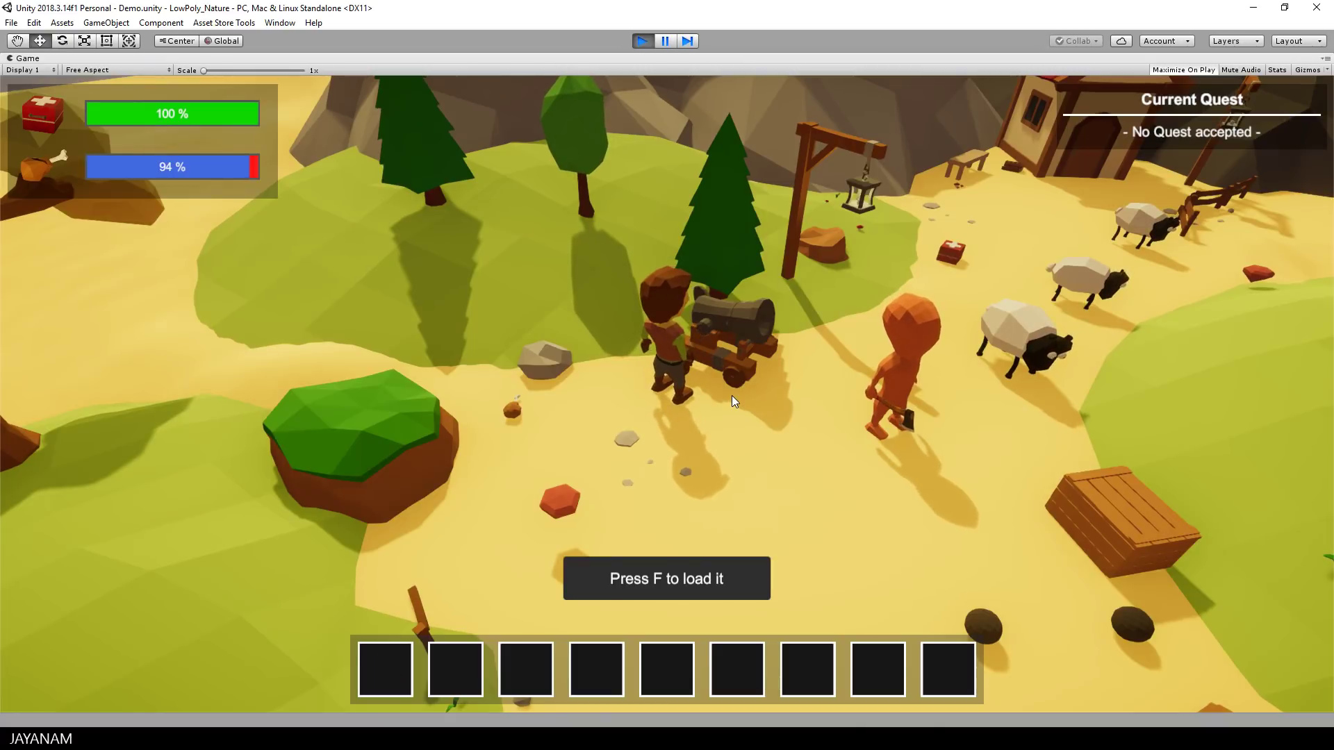
# Step: Walk the hero from the cannon to the red gem and pick it up
pyautogui.press('s')
pyautogui.press('a')
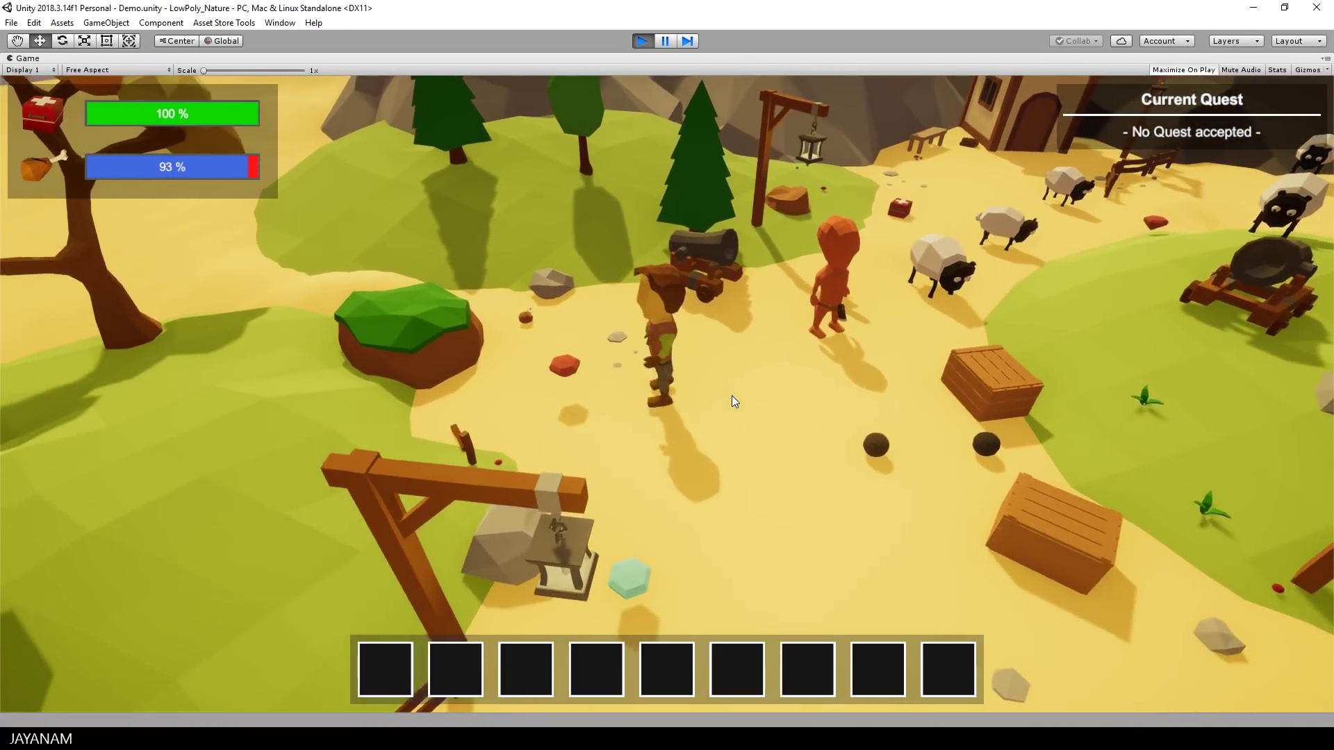
pyautogui.press('f')
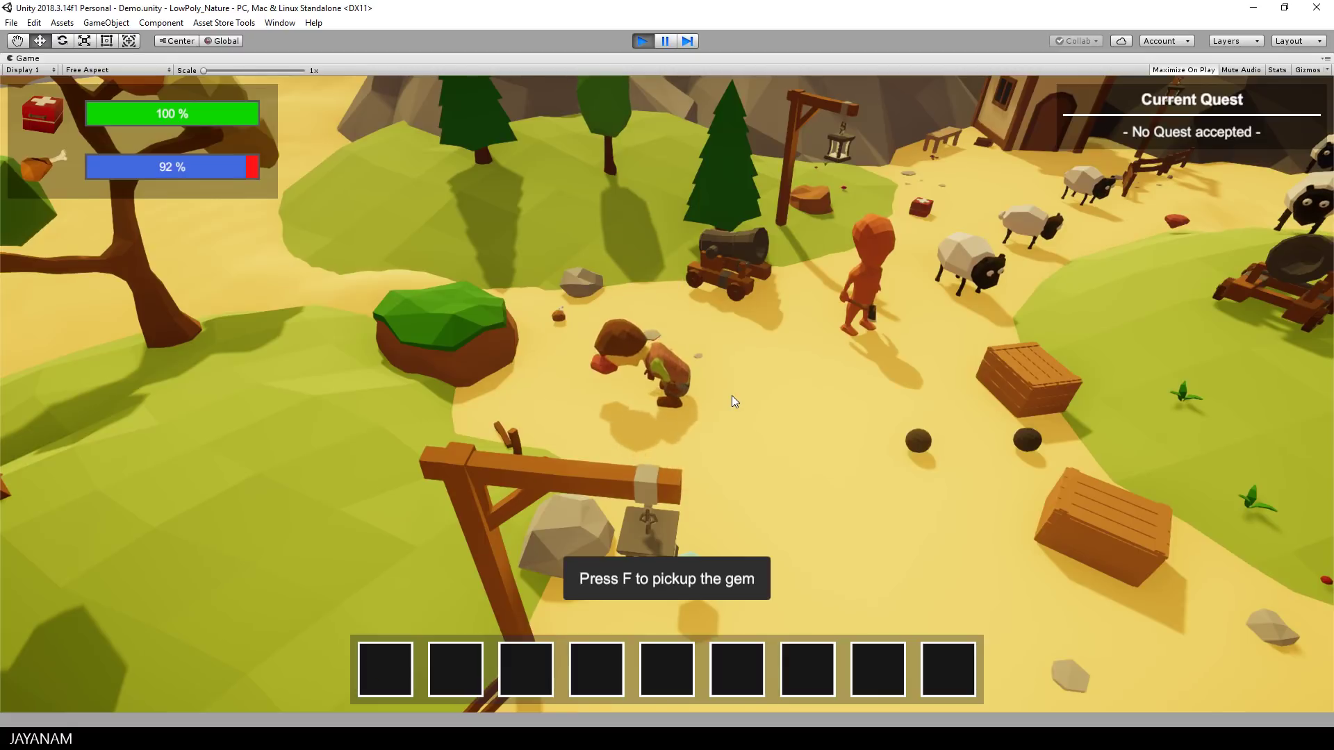